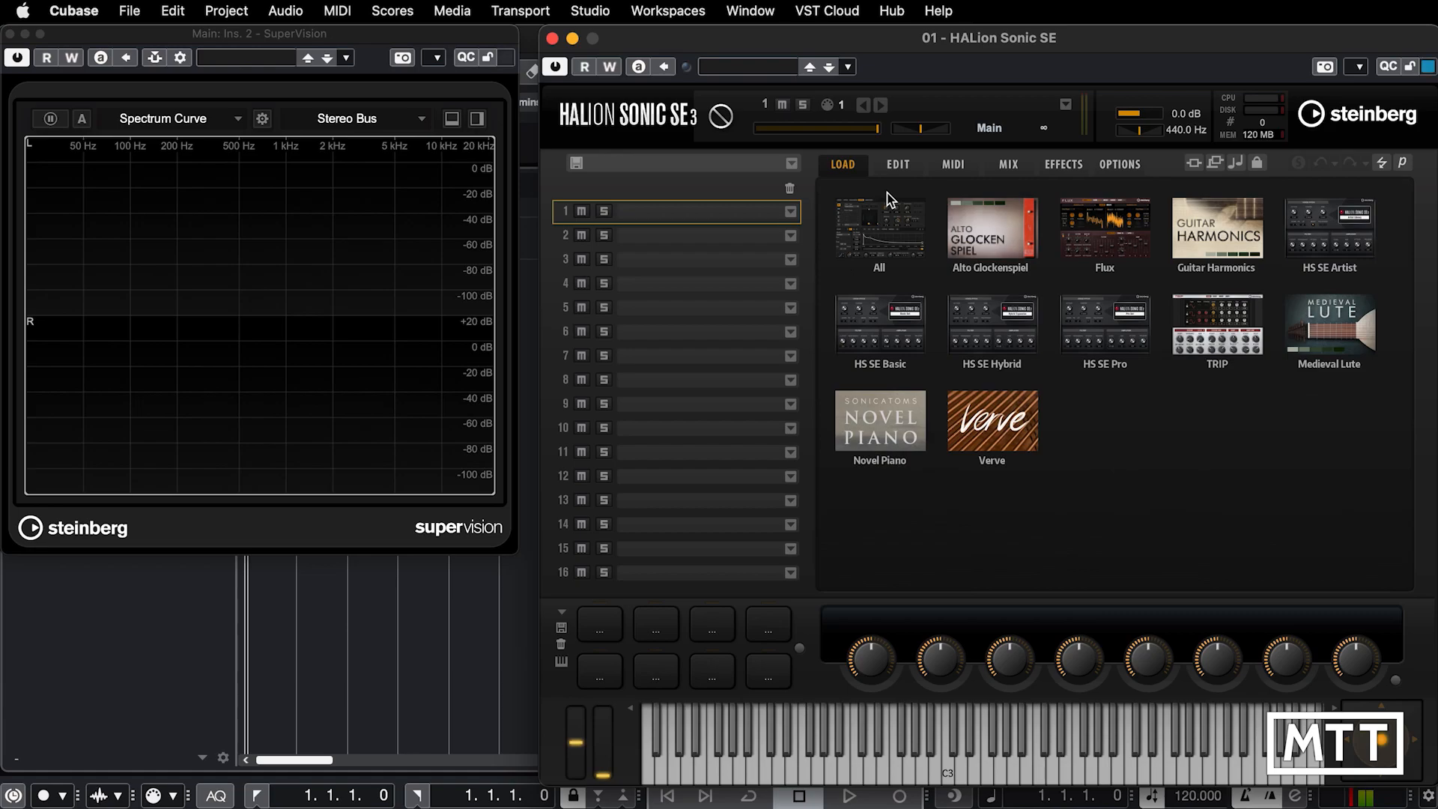
Step: Load the Analog String Machine preset from the Verve instrument and open its edit page
left_click(982, 426)
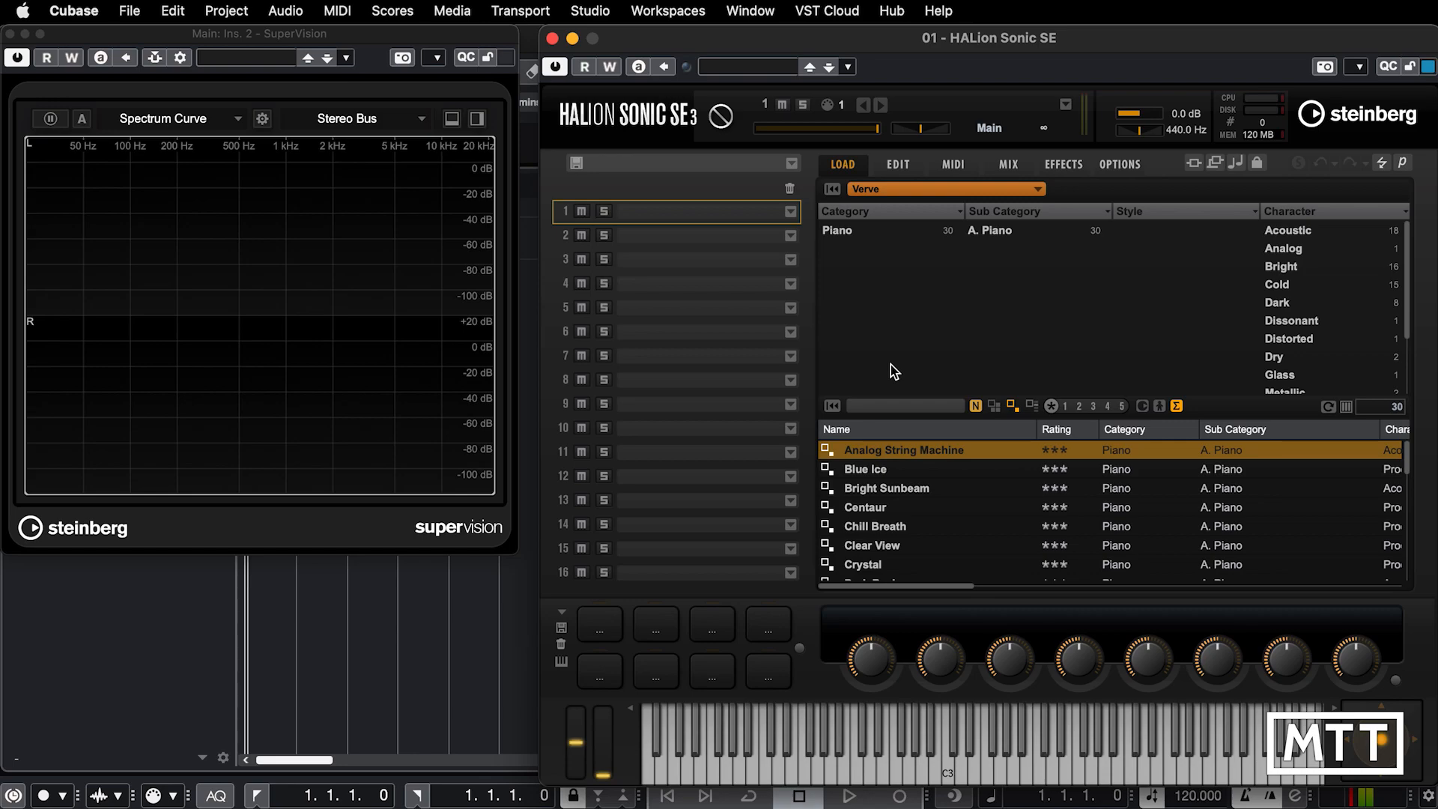
double_click(870, 457)
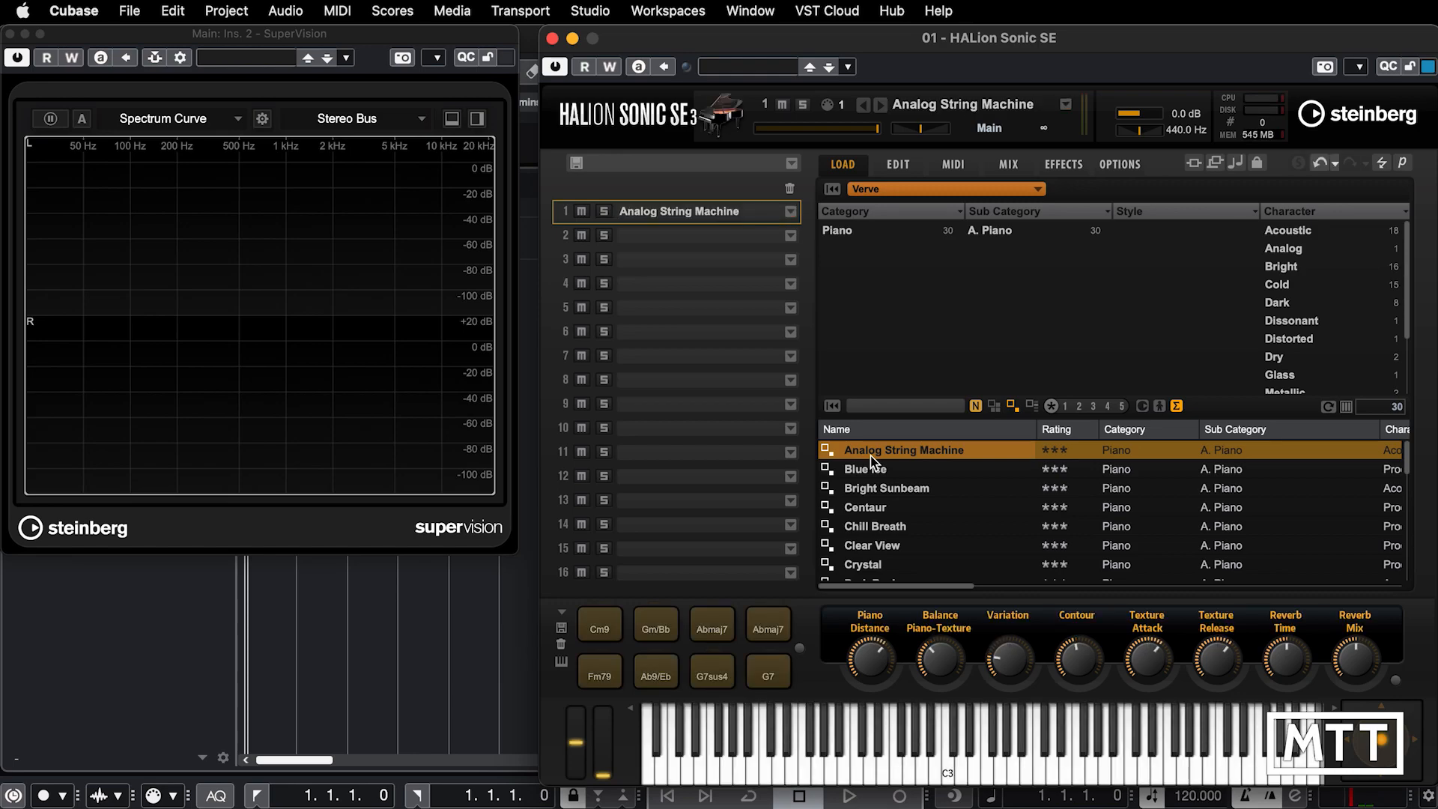
left_click(899, 169)
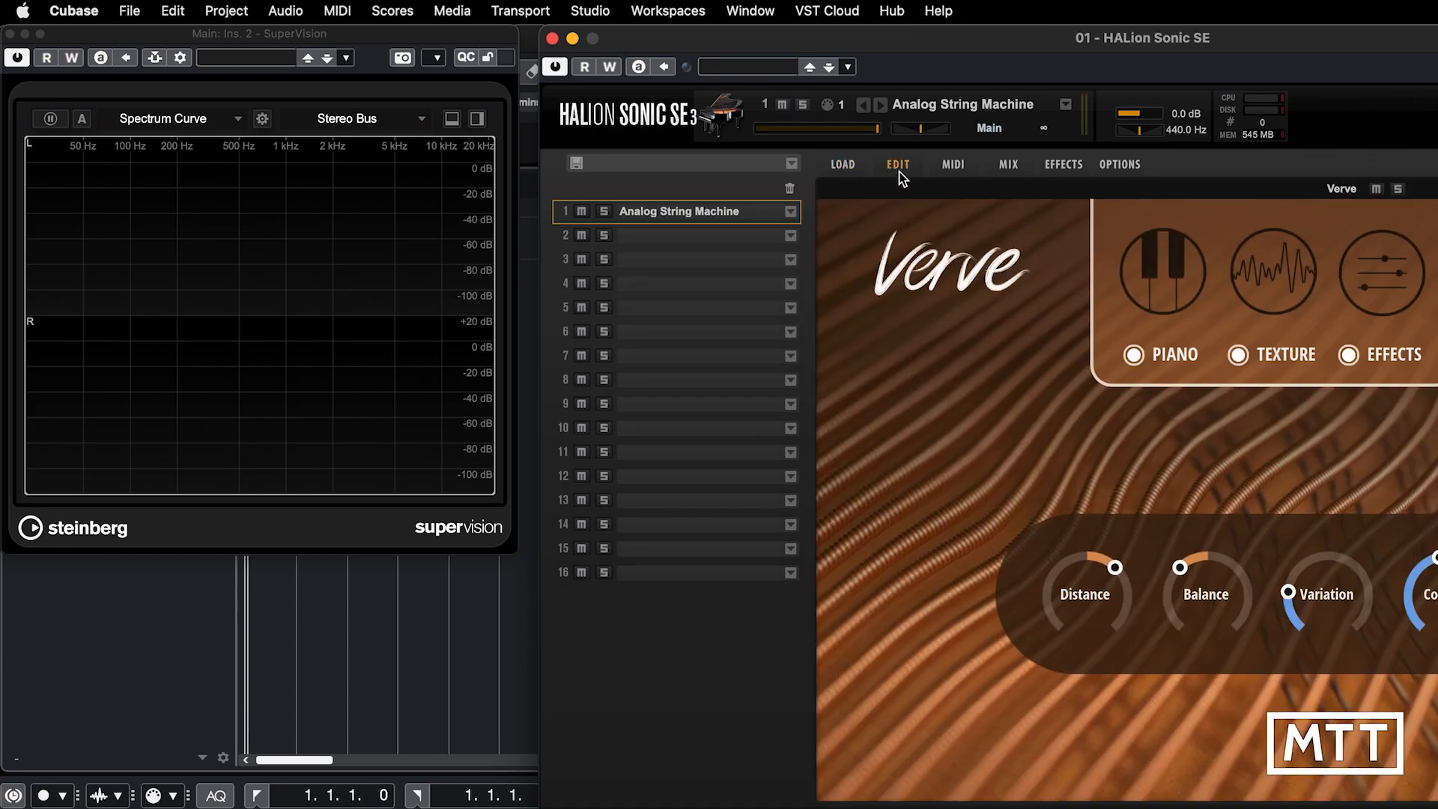
Step: Bring the whole Verve interface into view, switch off Texture and Effects, and open the Piano settings
left_click_drag(885, 34, 543, 33)
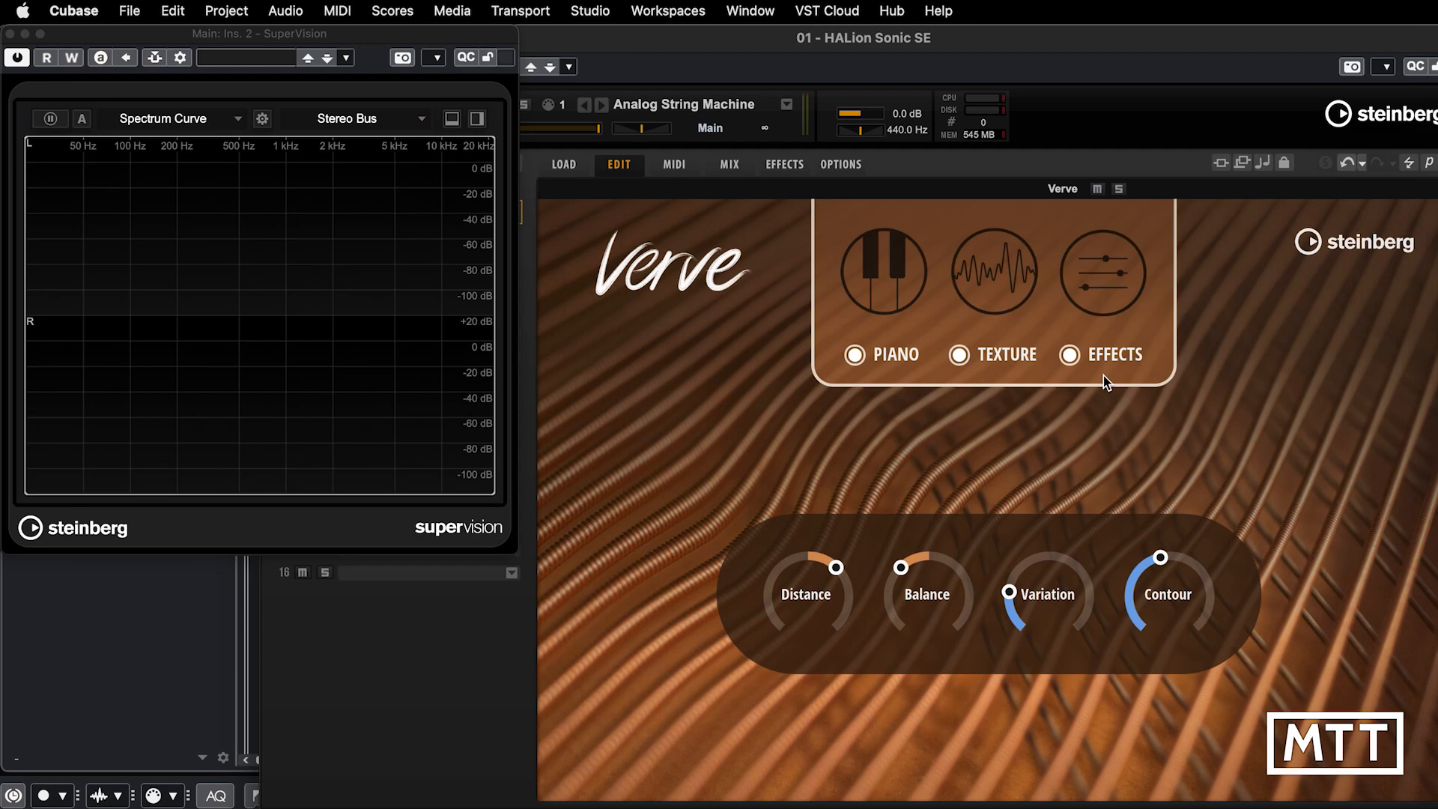
left_click(963, 355)
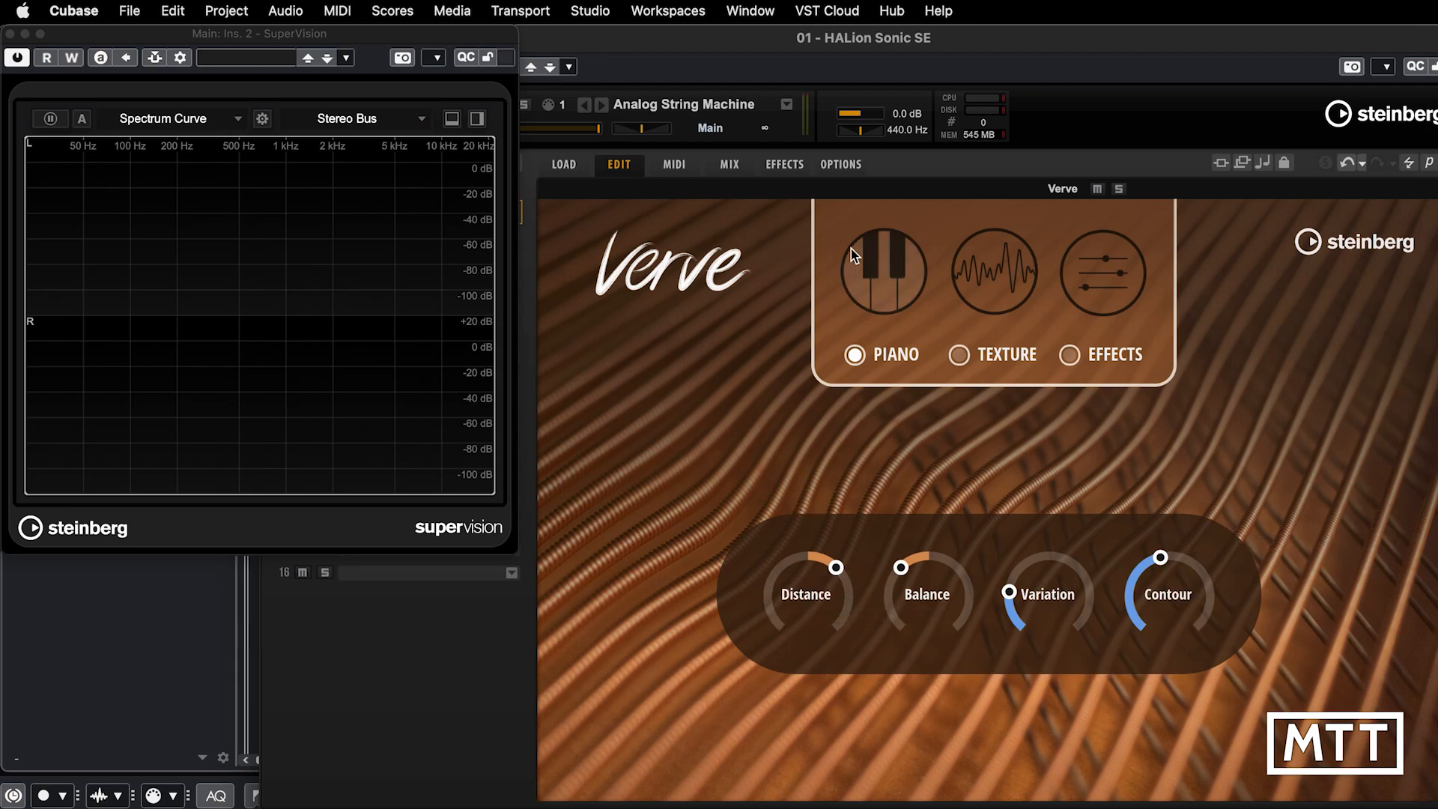
left_click(879, 271)
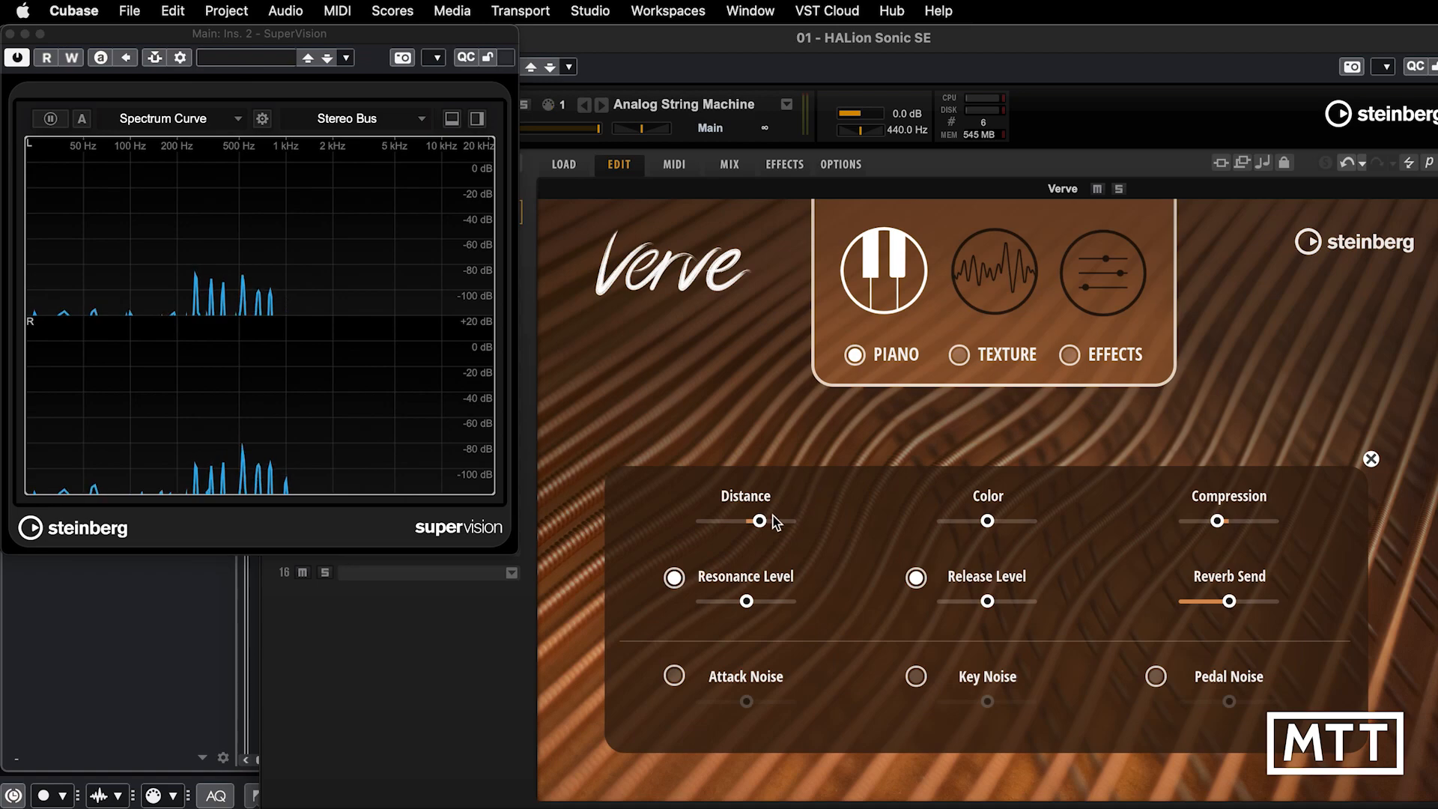
Step: Try the piano's Distance at 100% and at its minimum, and leave it at the midpoint
mouse_move(759, 522)
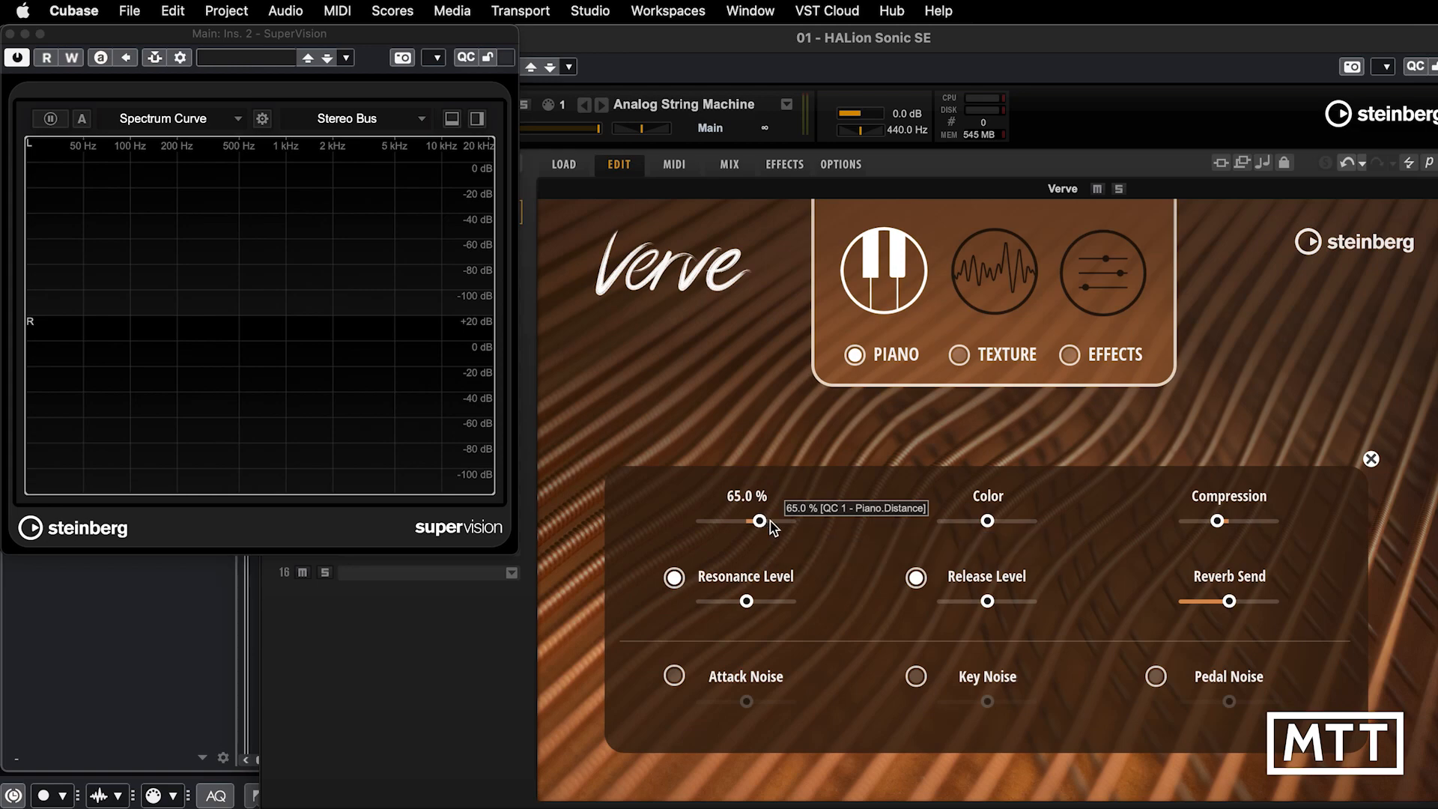
left_click_drag(764, 522, 897, 545)
mouse_move(780, 507)
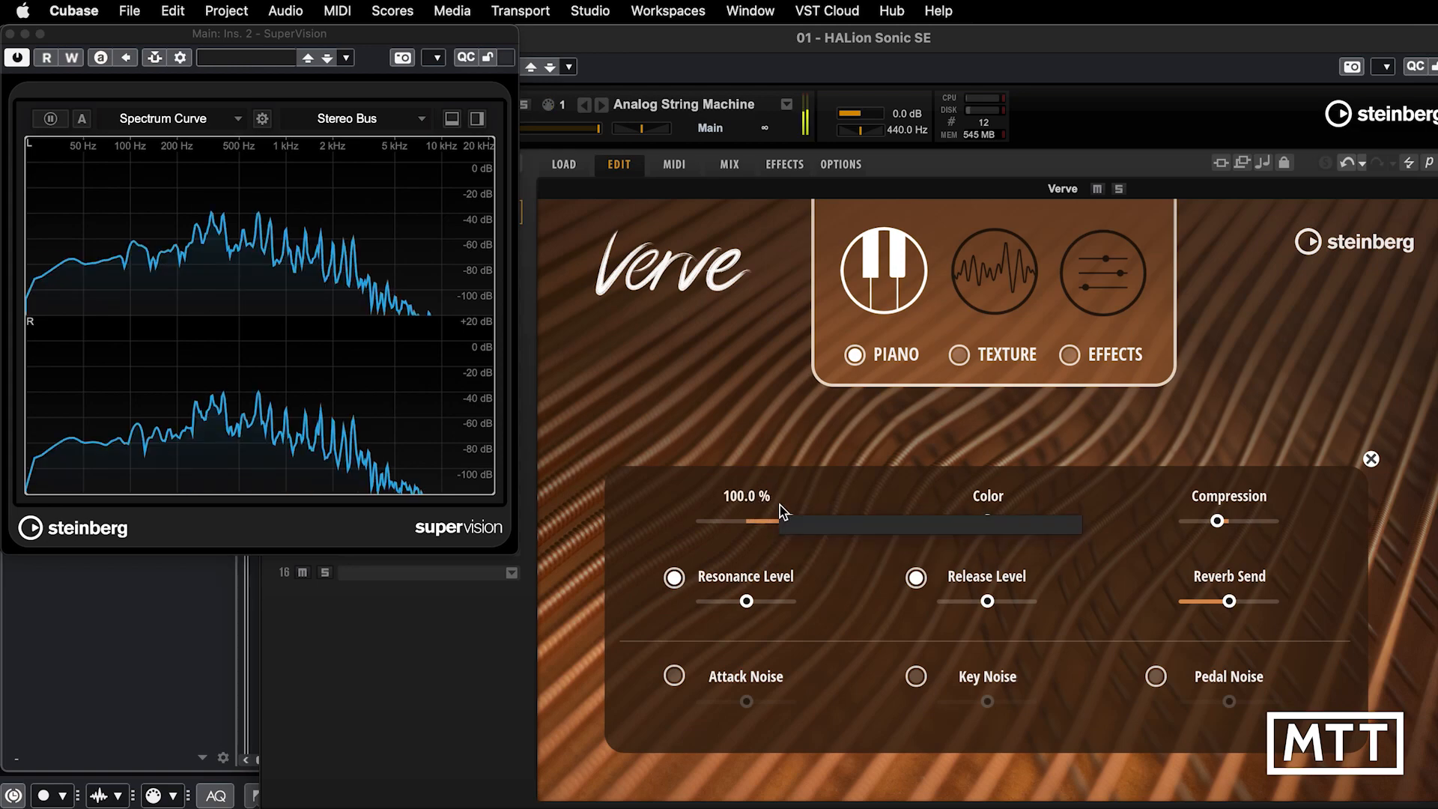
left_click_drag(791, 521, 667, 521)
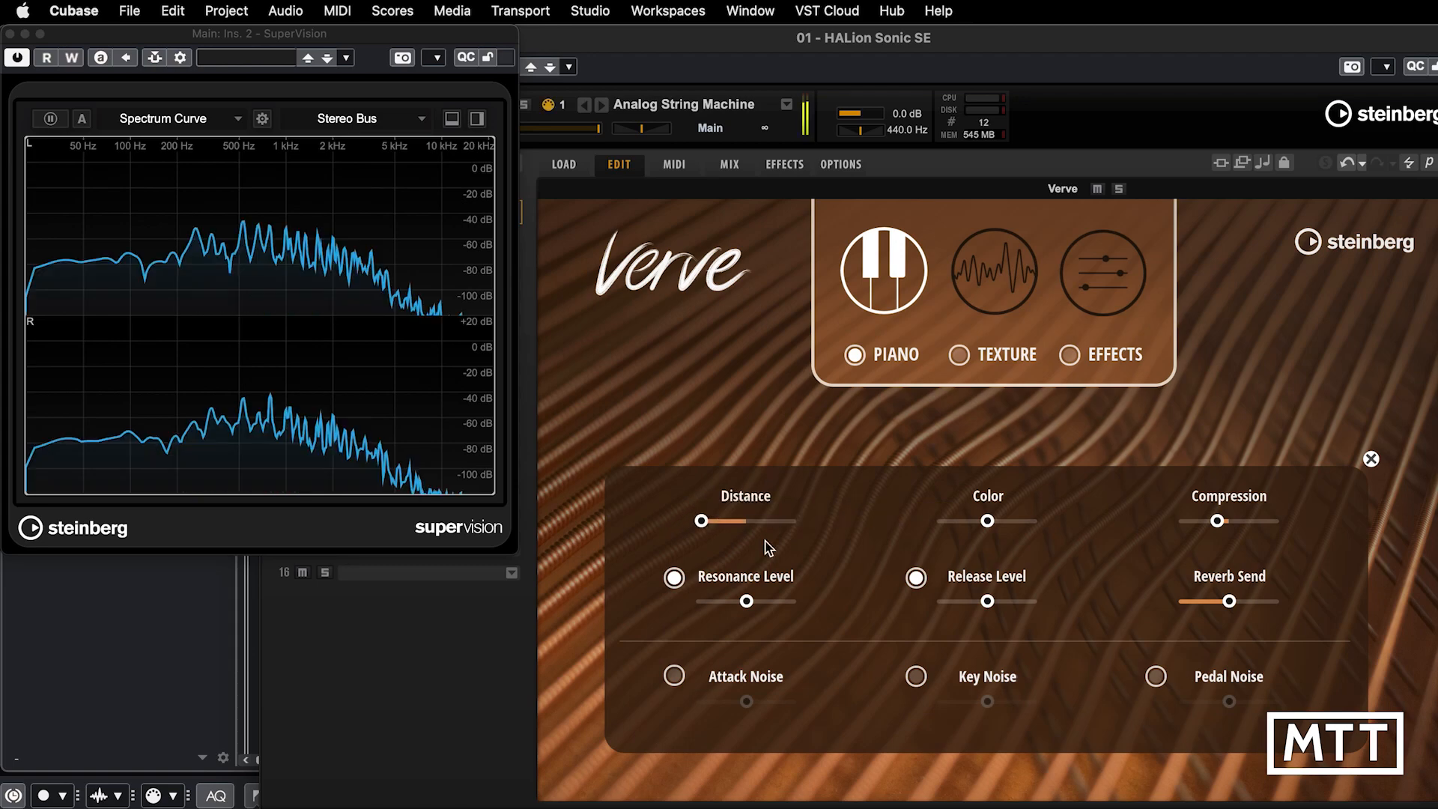
left_click_drag(708, 523, 662, 520)
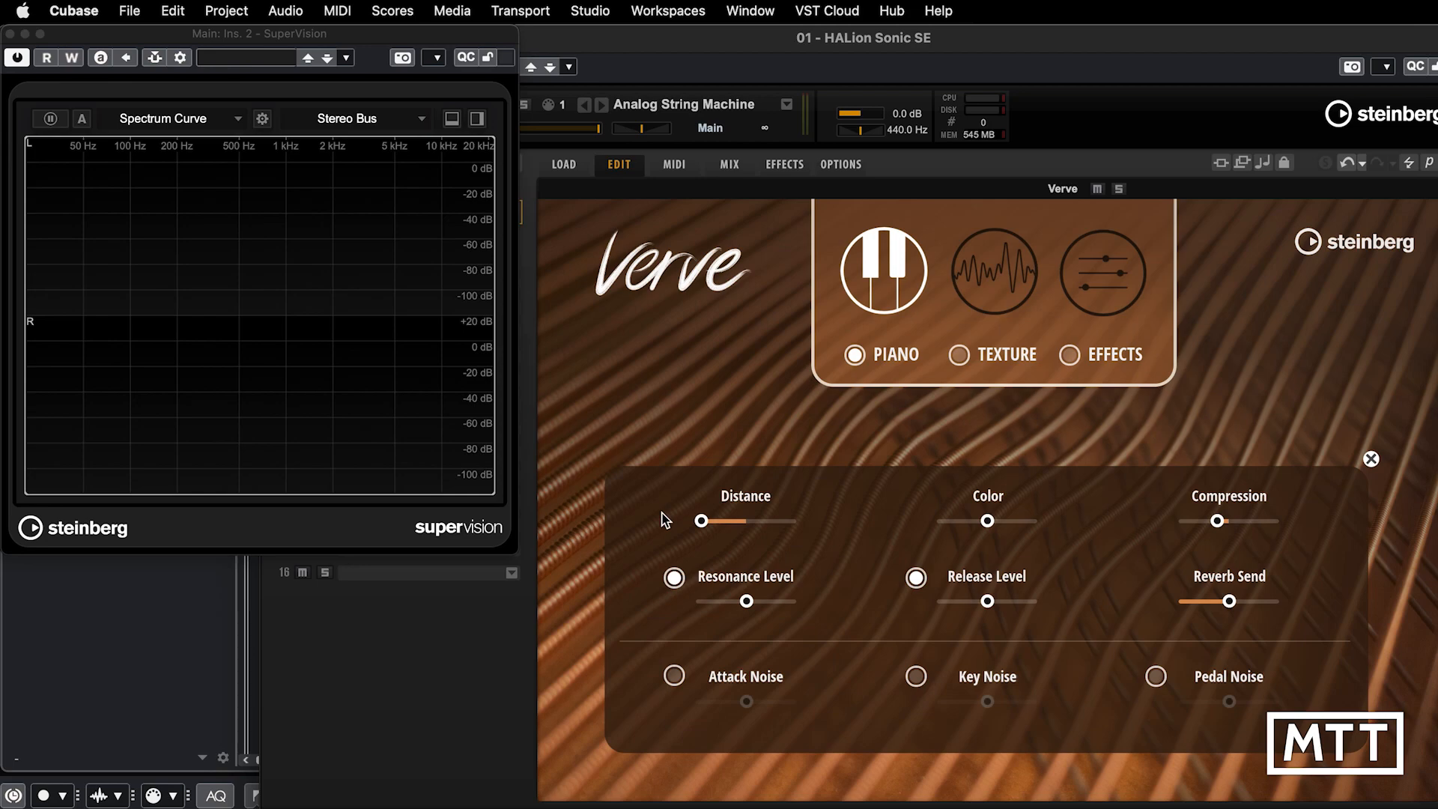
left_click_drag(702, 520, 747, 522)
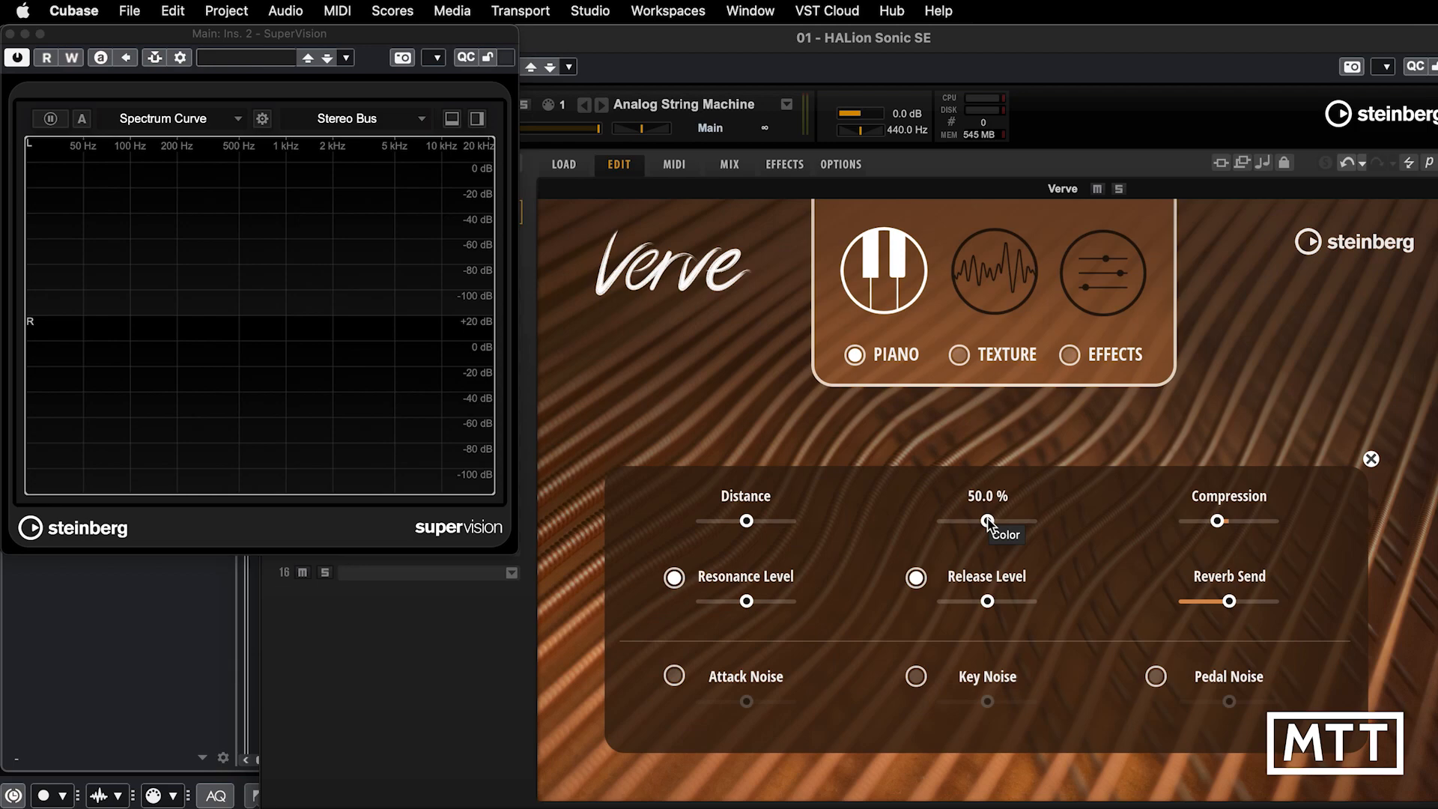
Step: Try the piano's Color at 100% and at 0%
left_click(1038, 520)
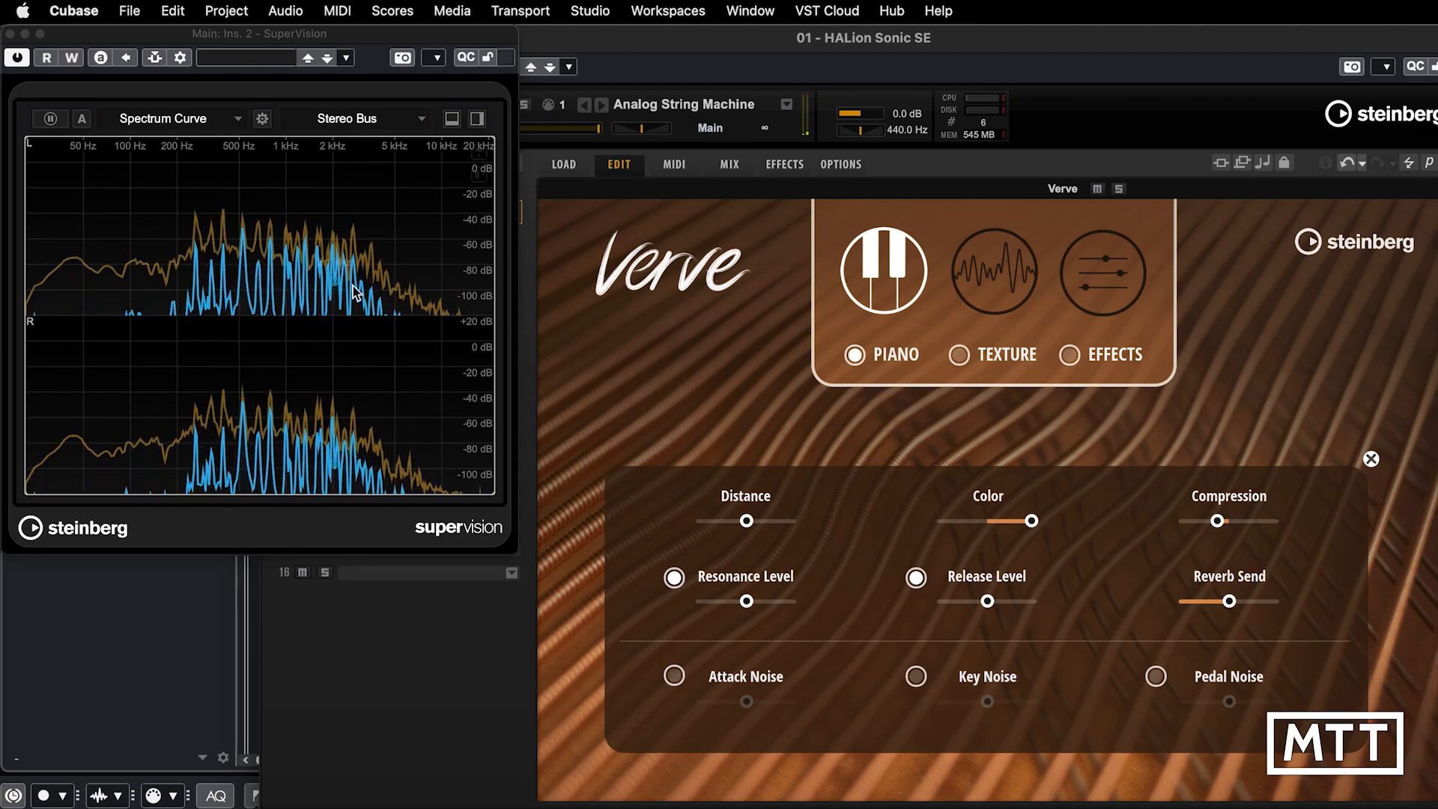
mouse_move(1018, 536)
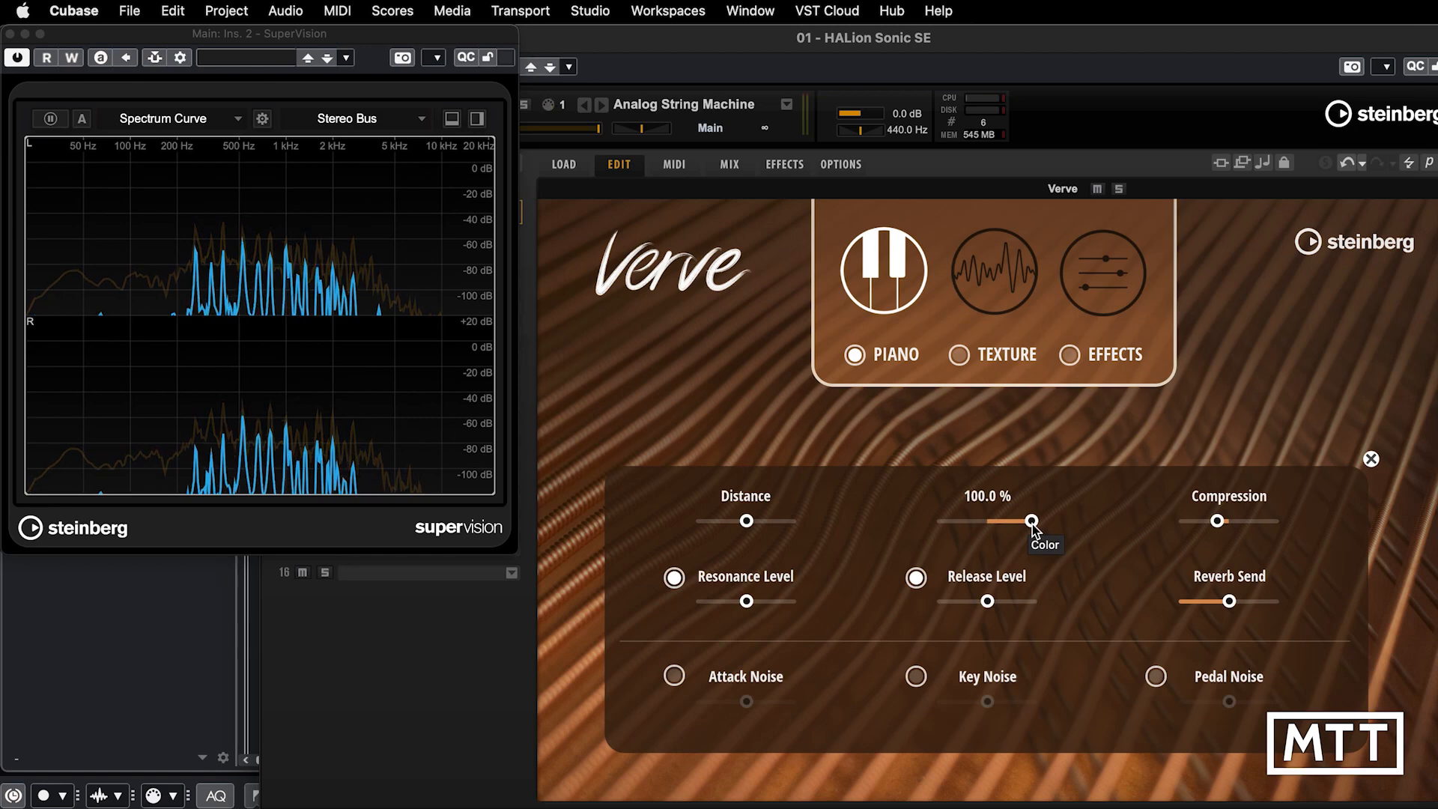
left_click_drag(1033, 523, 896, 533)
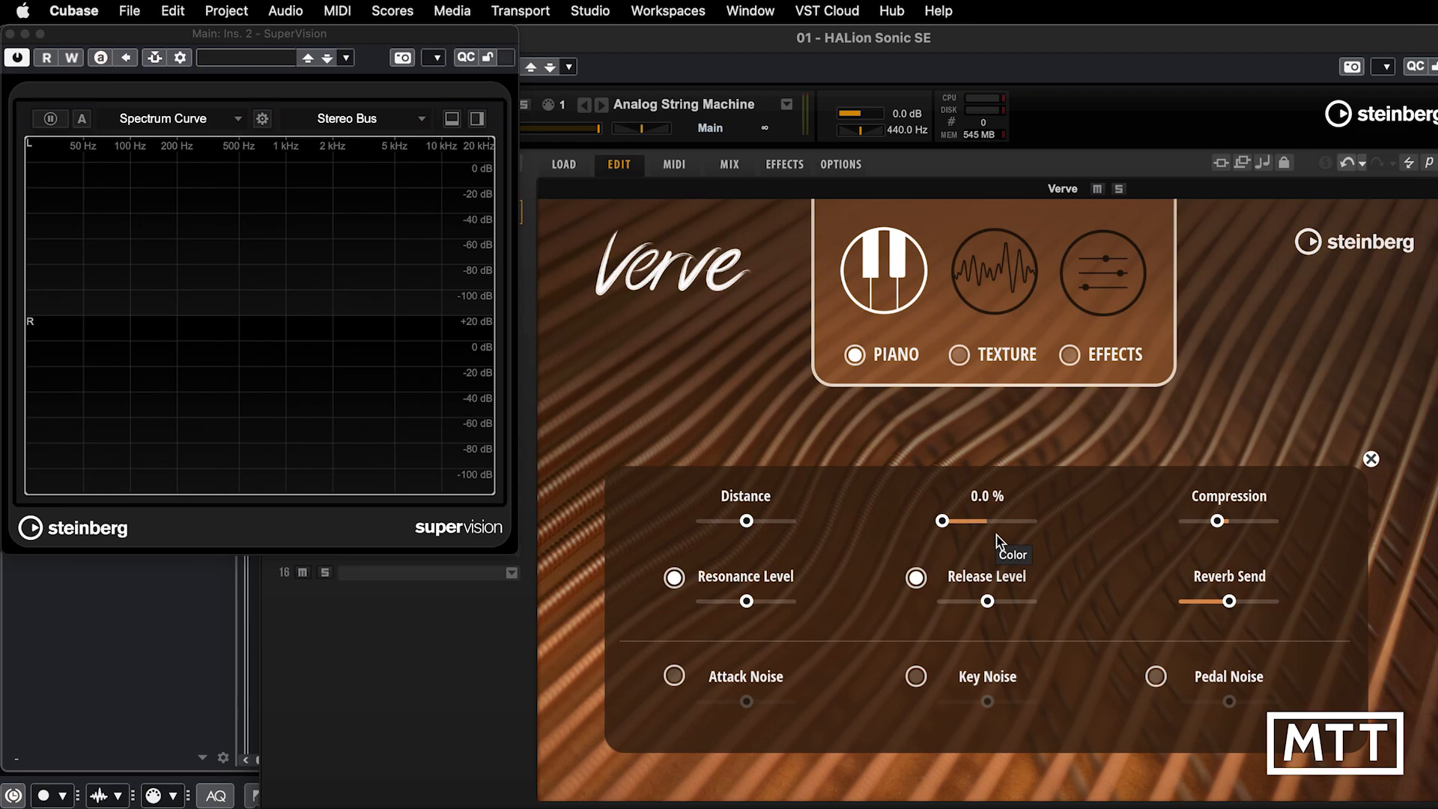
Step: Raise the piano's Compression to 100% and return Color to its midpoint
mouse_move(1229, 523)
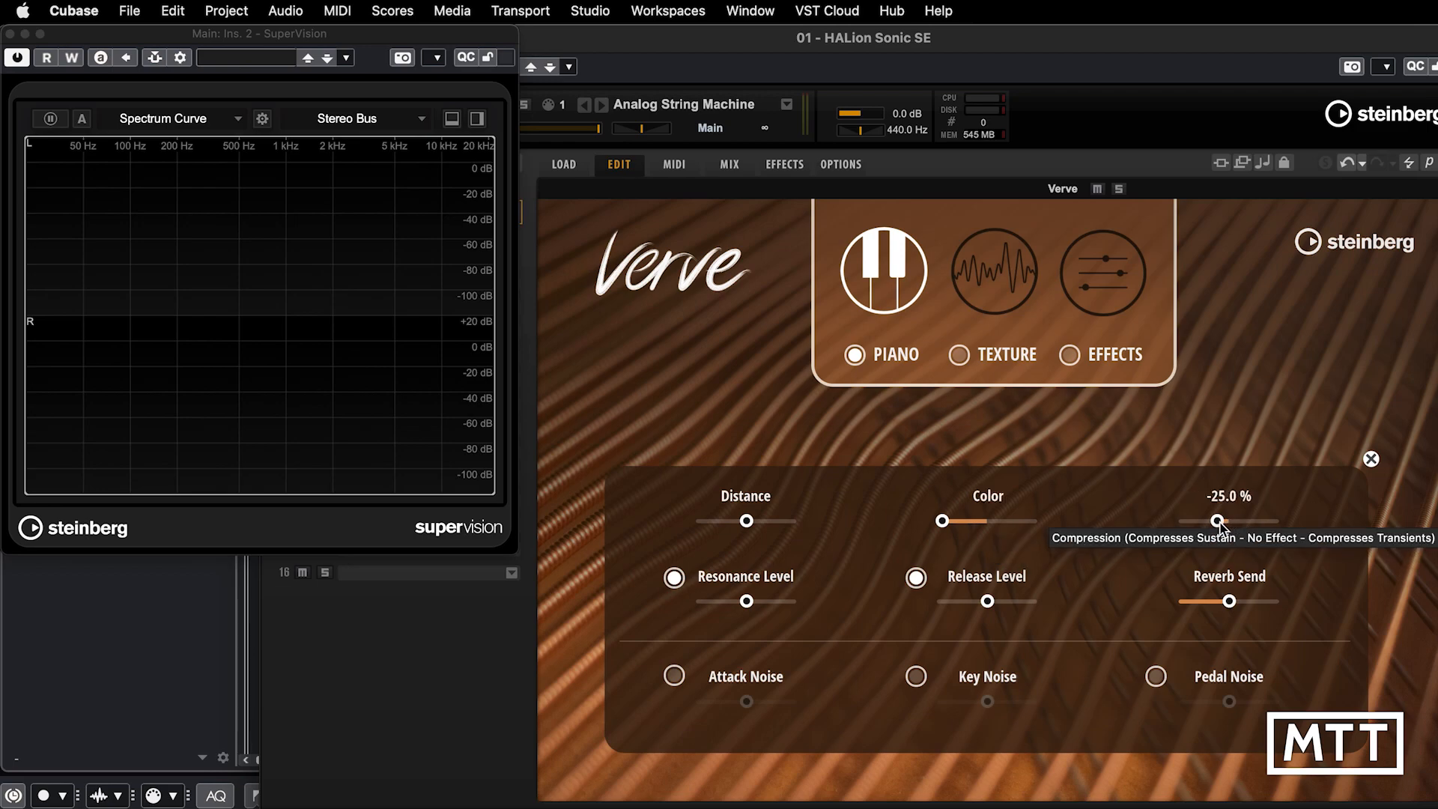
left_click_drag(1221, 522, 1298, 535)
mouse_move(1229, 523)
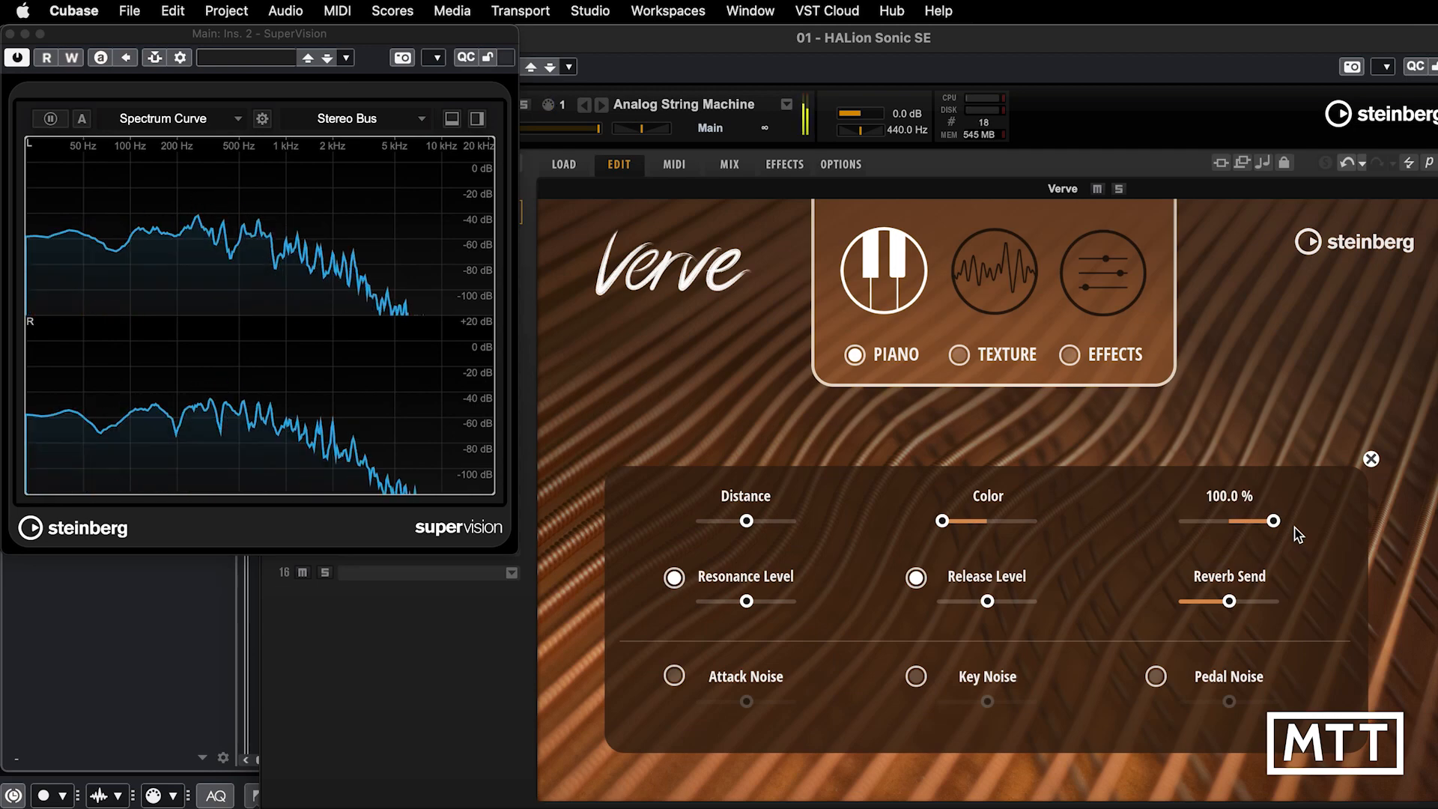
left_click_drag(942, 535, 994, 530)
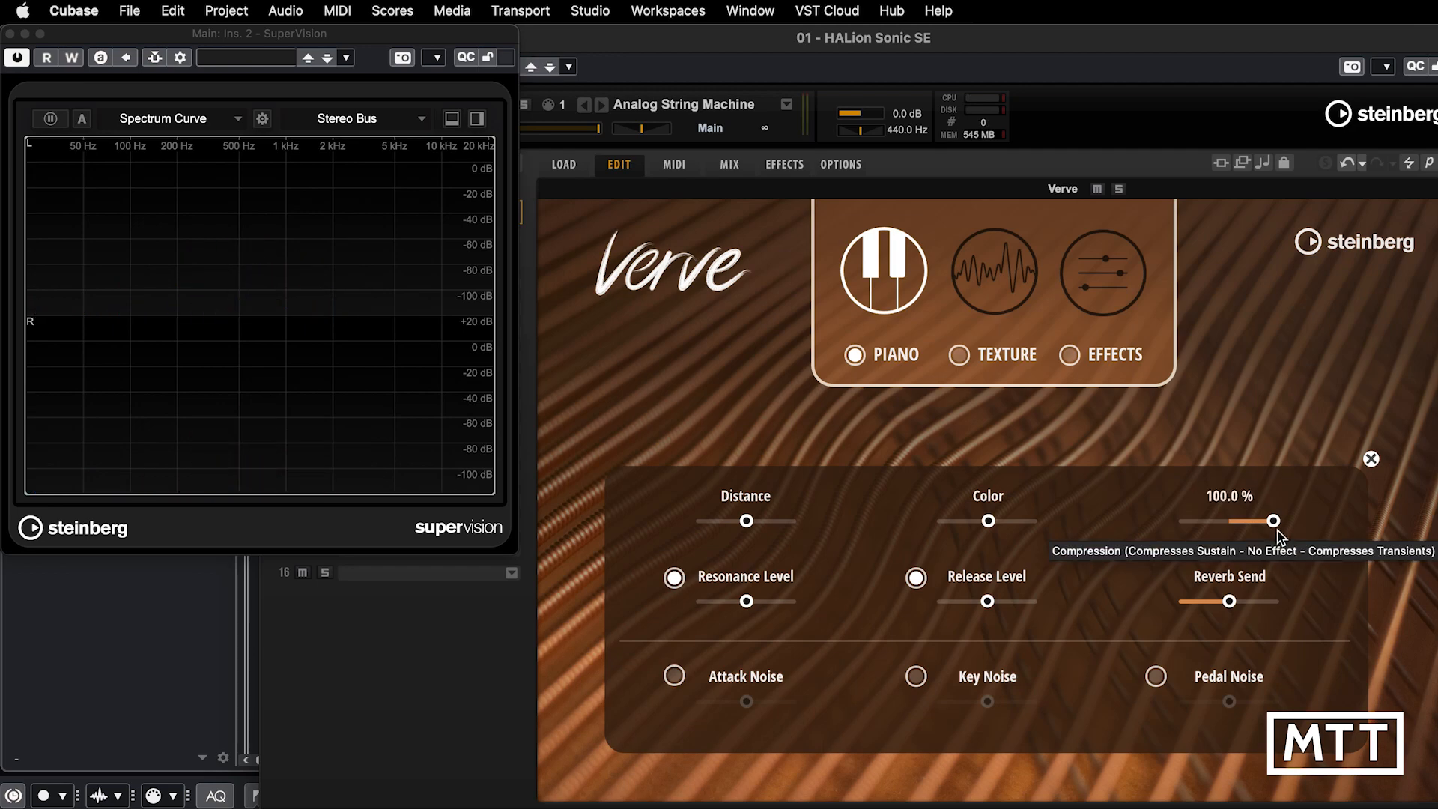
Step: Try the Compression at -100% and bring it back near the centre at about -5.6%
left_click_drag(1277, 529, 1163, 523)
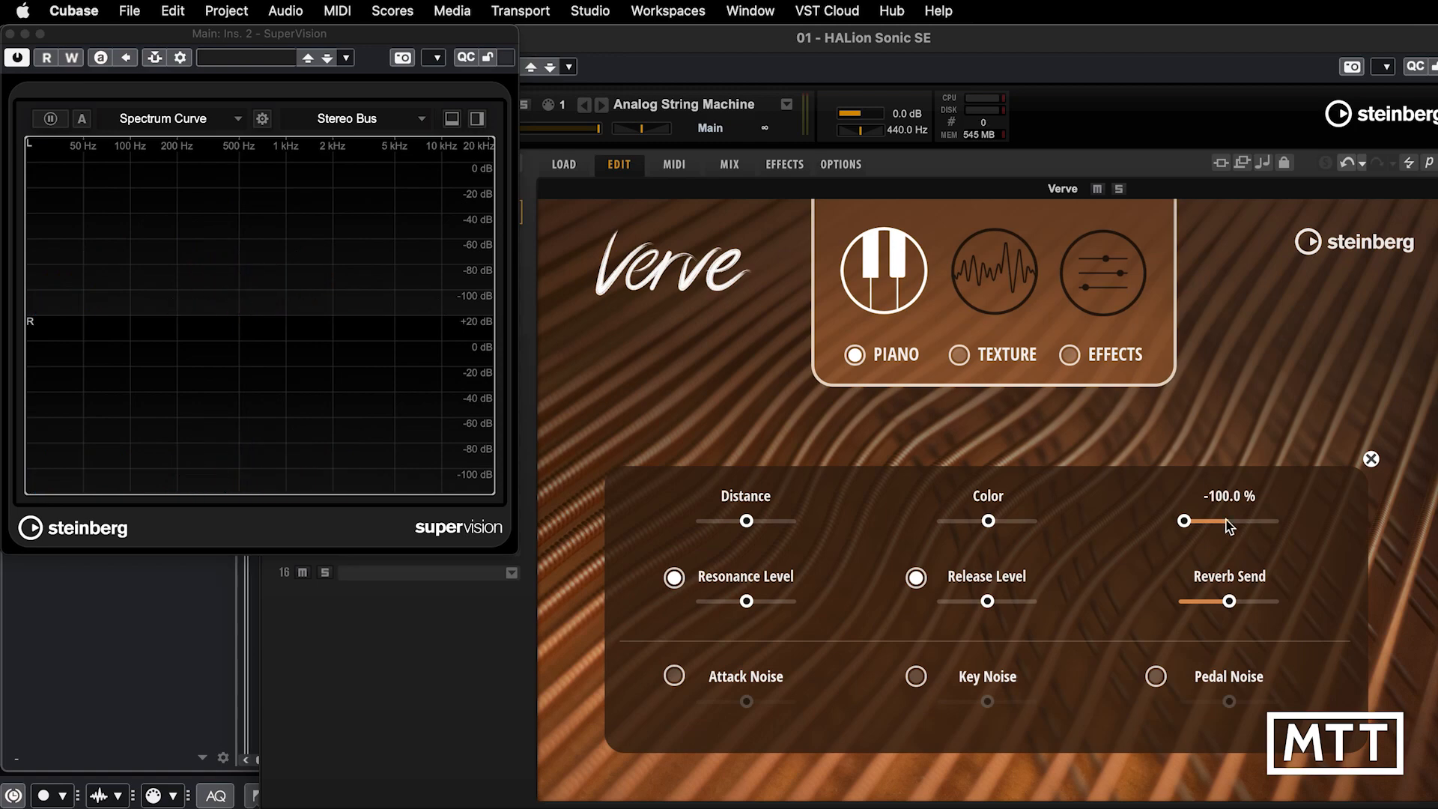
left_click_drag(1193, 520, 1232, 518)
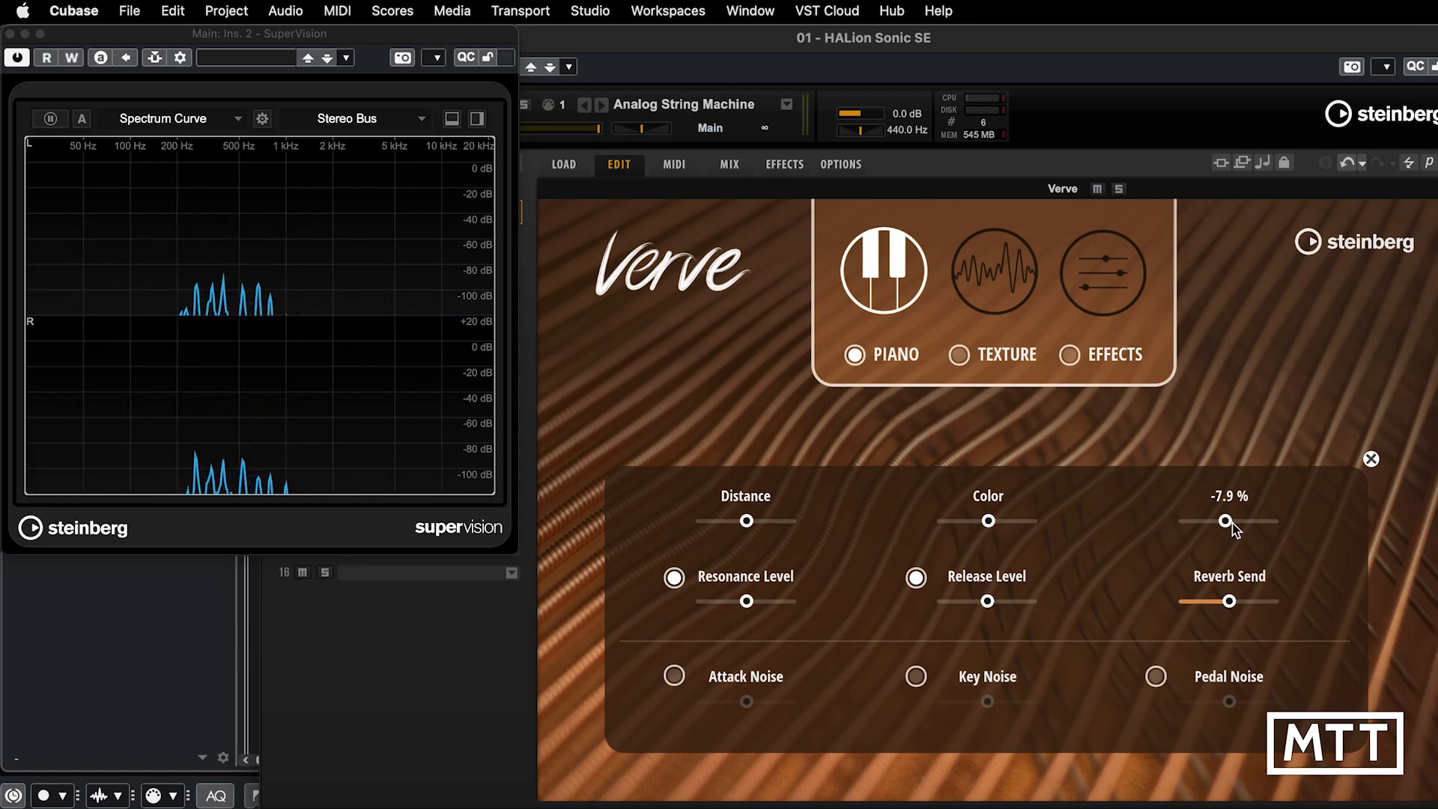
left_click_drag(1231, 523, 1151, 523)
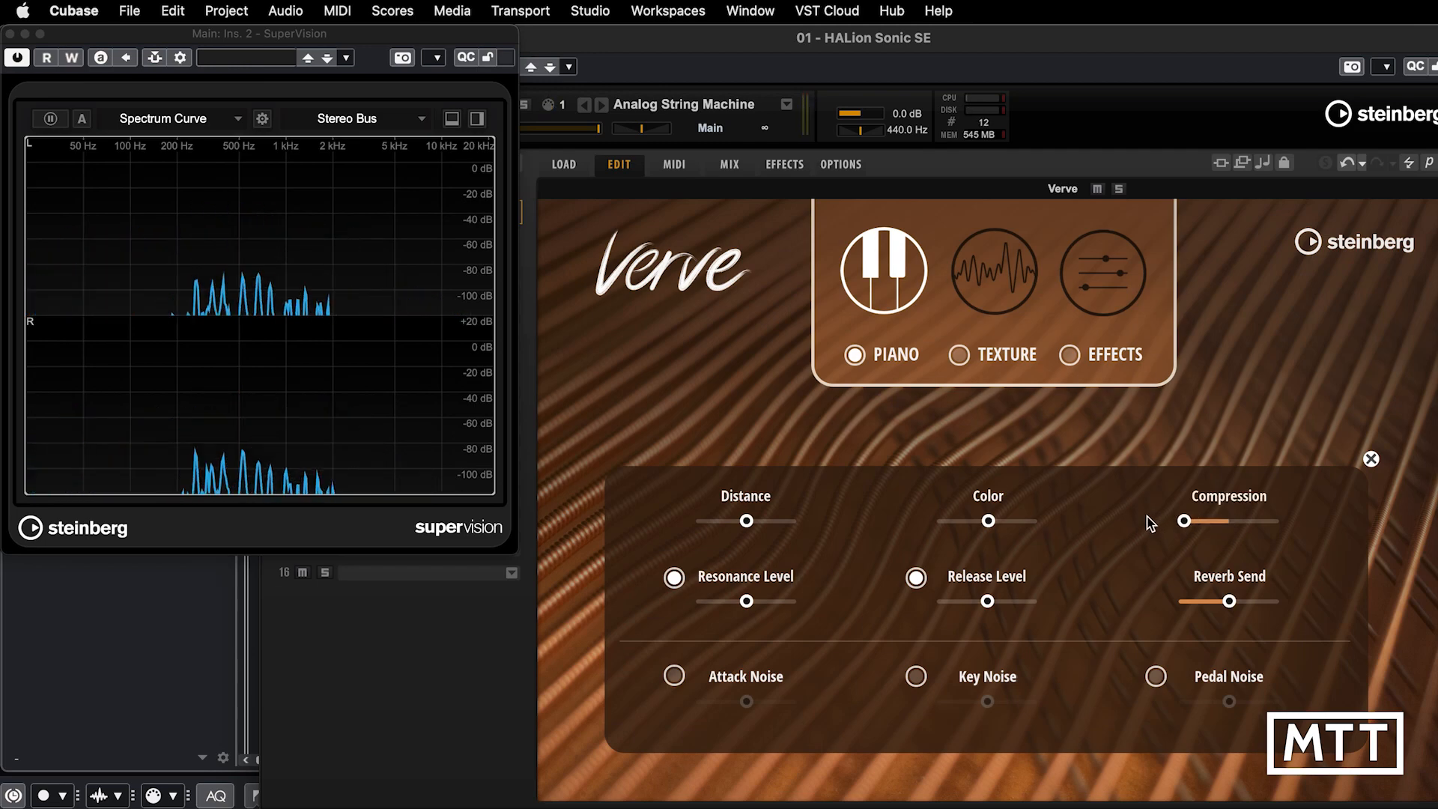
mouse_move(1186, 525)
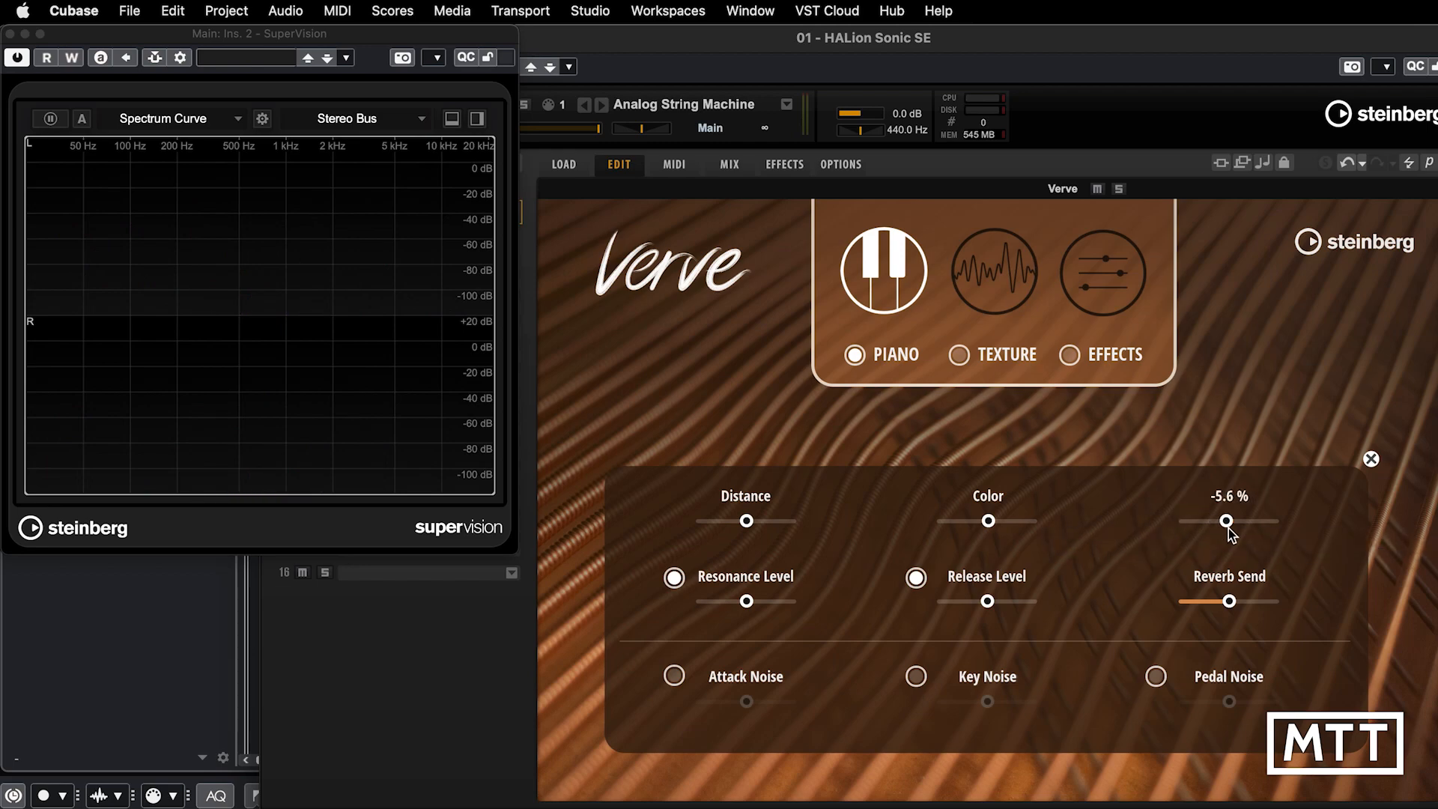
Step: Try the piano's Resonance Level at 100% and -100%, and leave it near the centre at about 5.6%
mouse_move(783, 598)
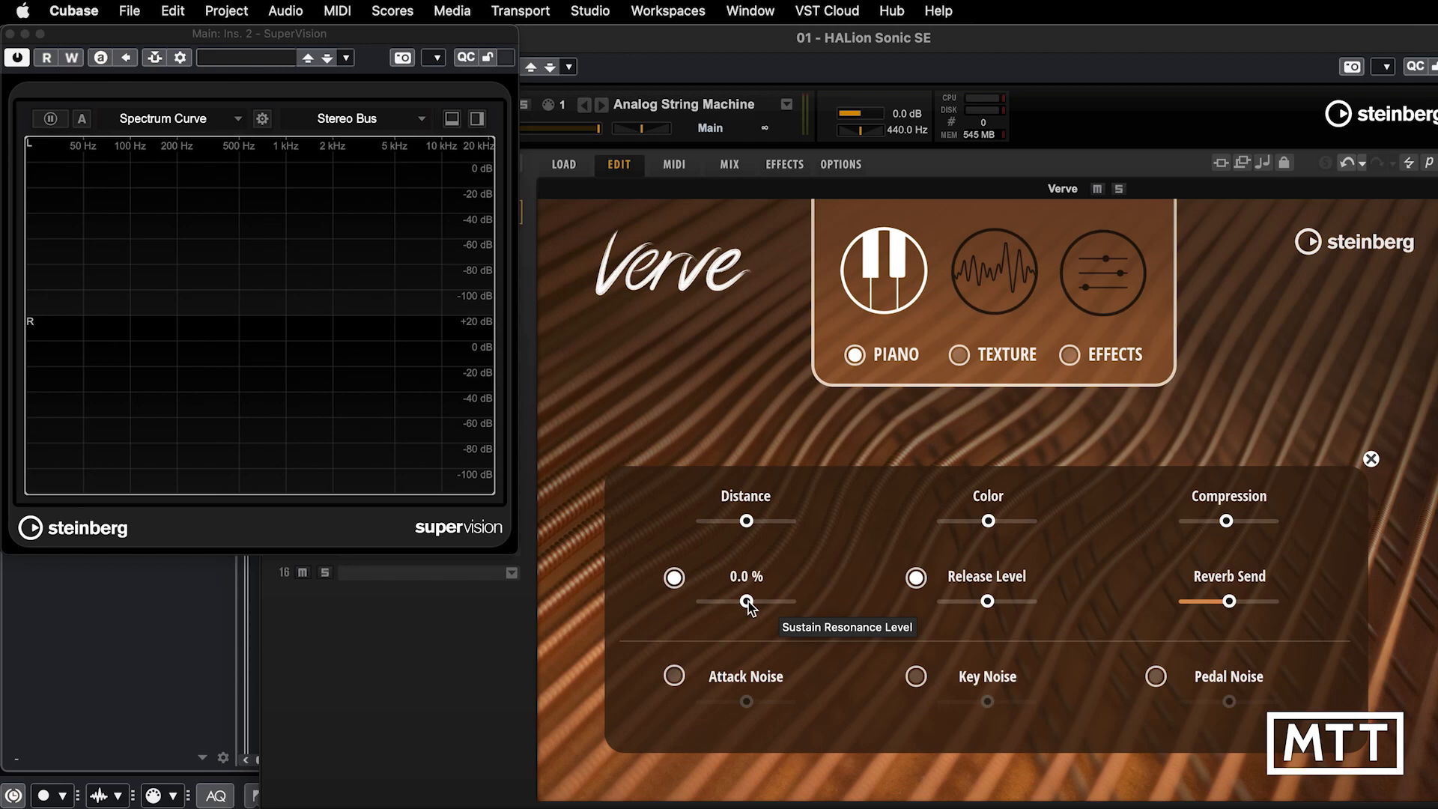
left_click_drag(748, 604, 827, 624)
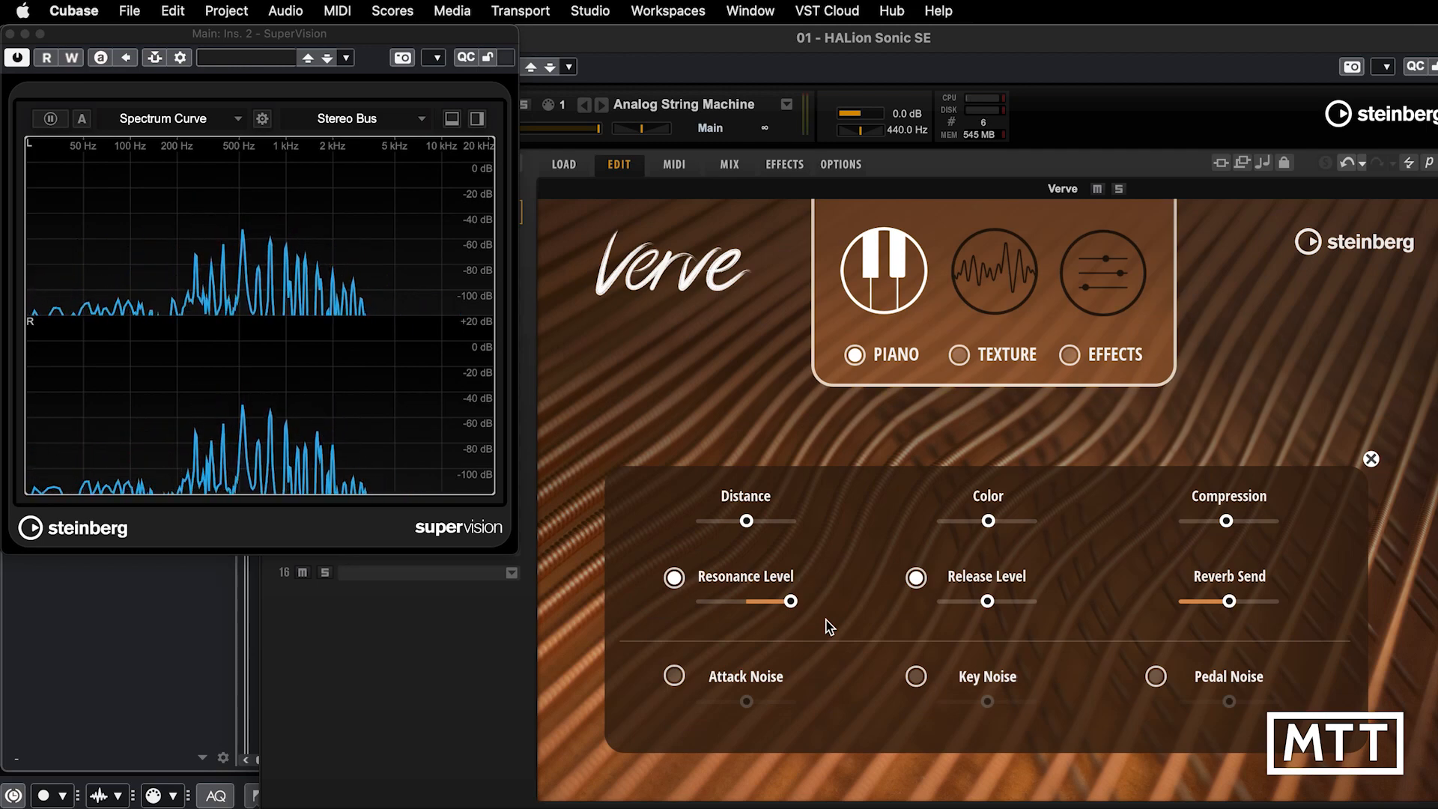
mouse_move(786, 616)
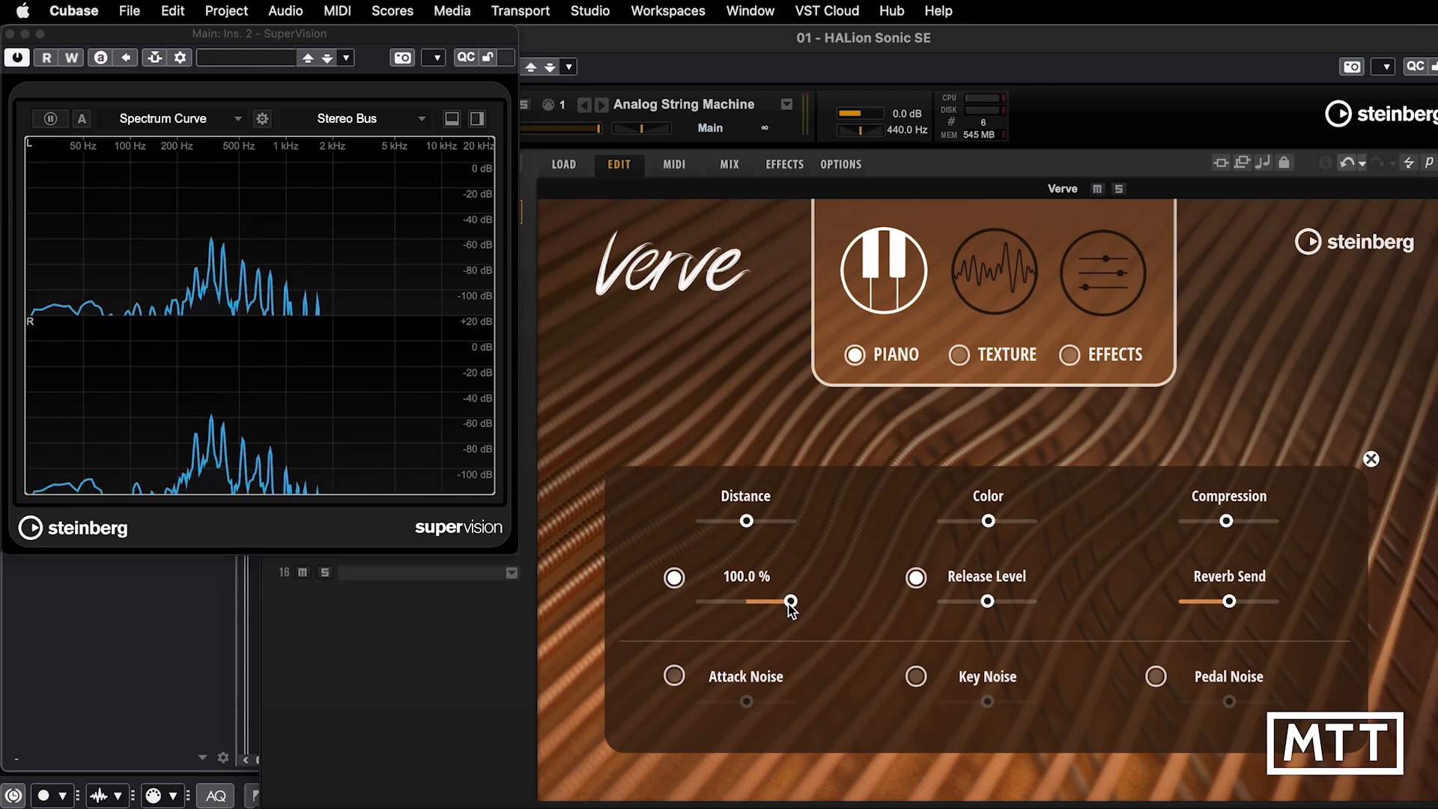
left_click_drag(678, 606, 746, 619)
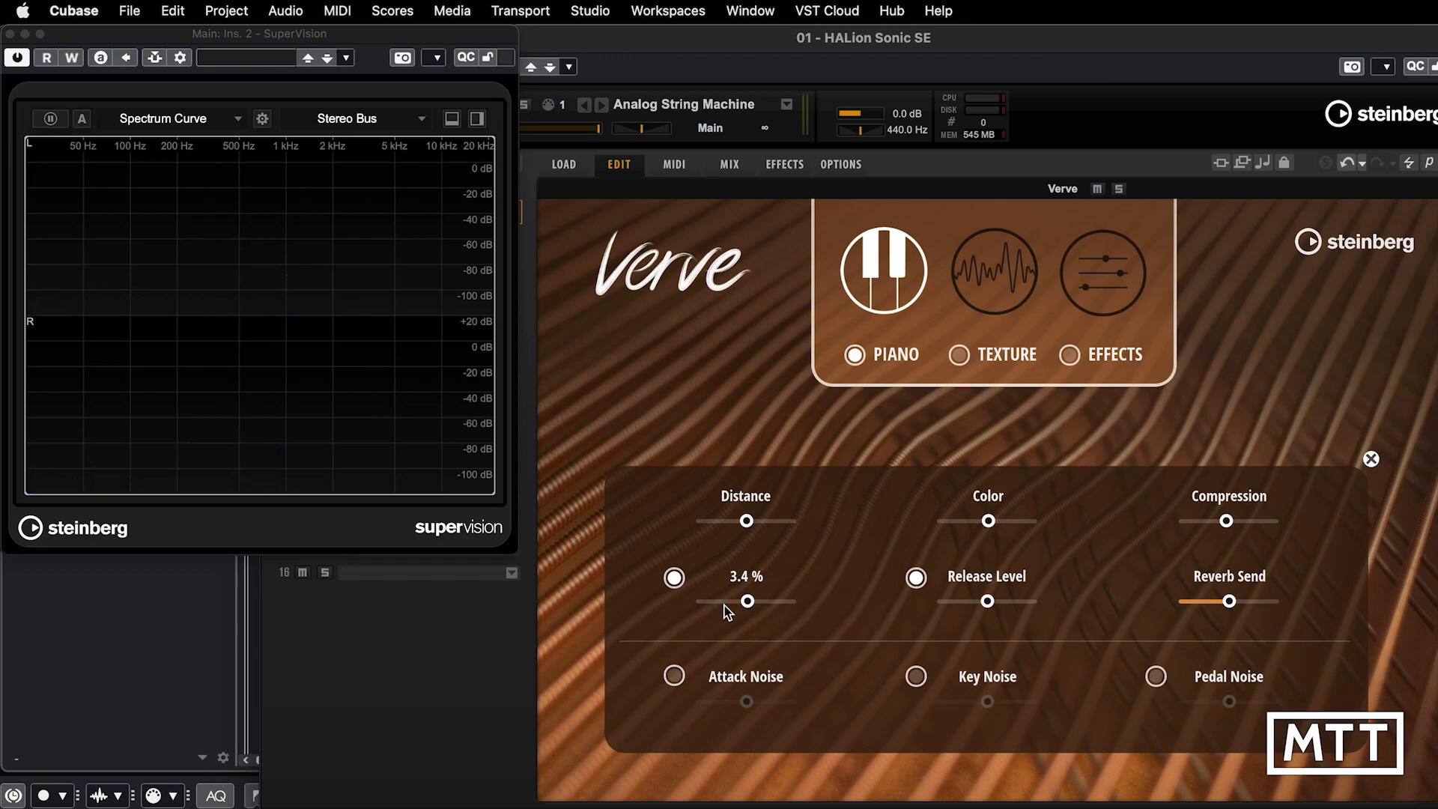
left_click_drag(725, 611, 666, 603)
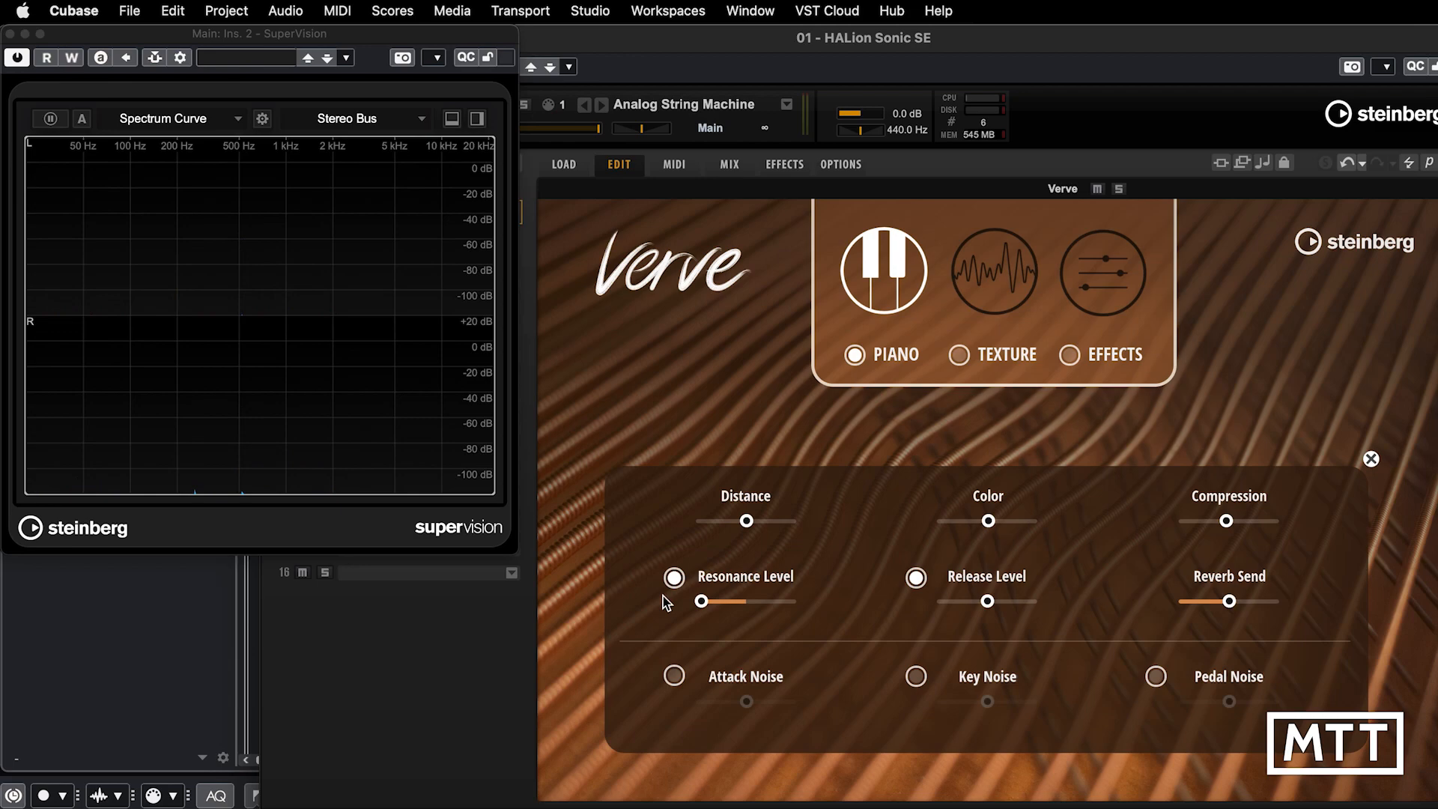
mouse_move(723, 601)
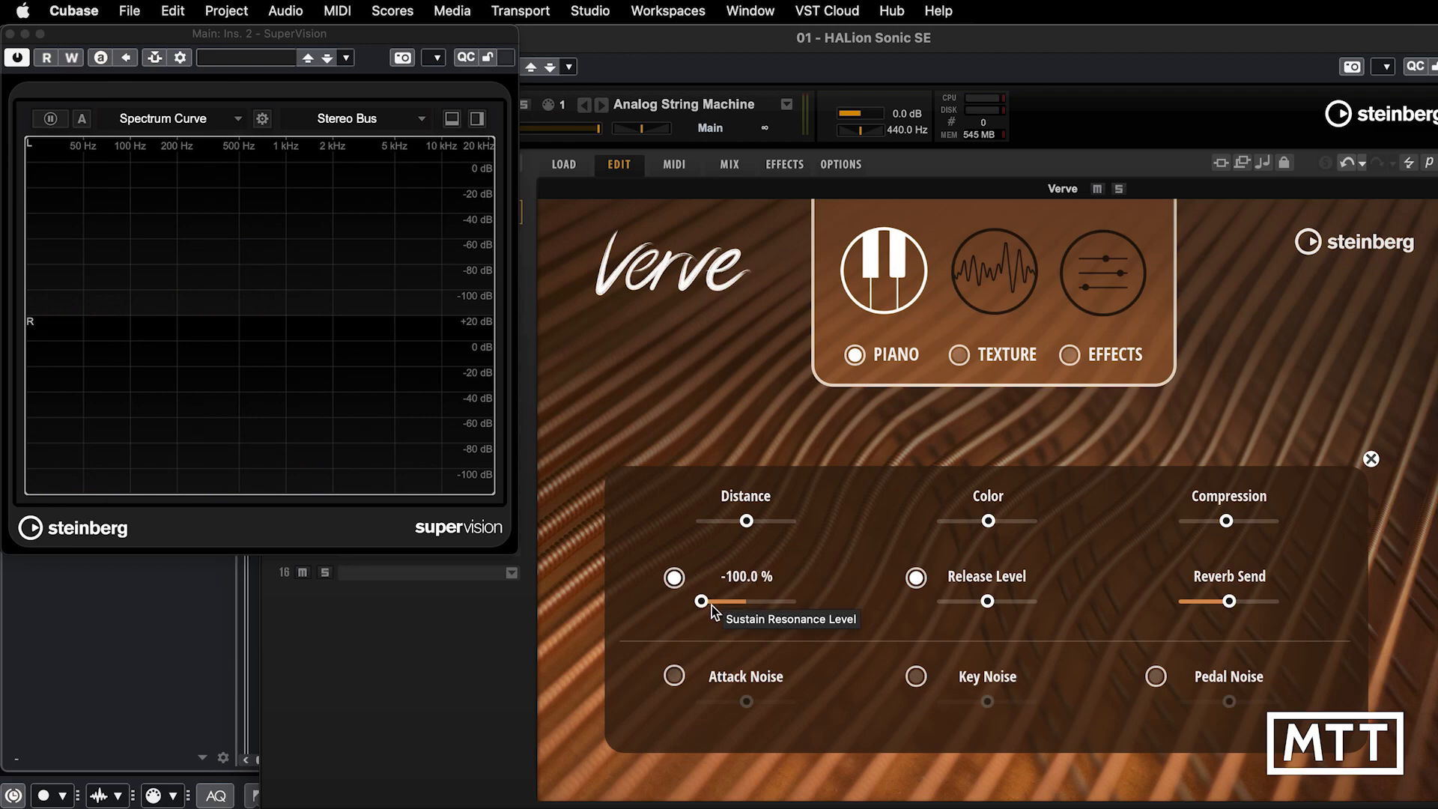
left_click_drag(702, 605, 749, 606)
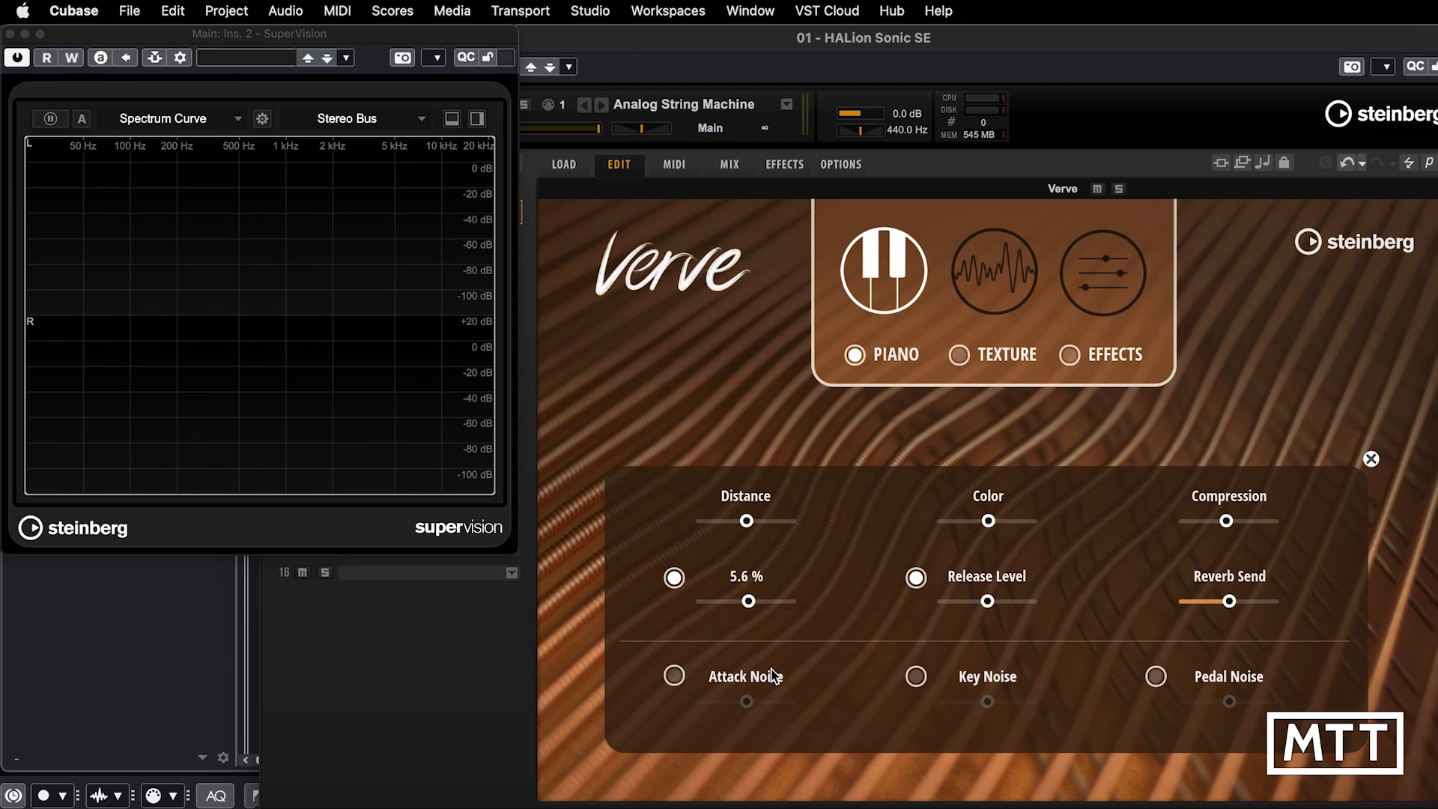
mouse_move(751, 589)
Step: Compare the piano's Release Level at its maximum, centre and minimum, and leave it near the centre
mouse_move(989, 603)
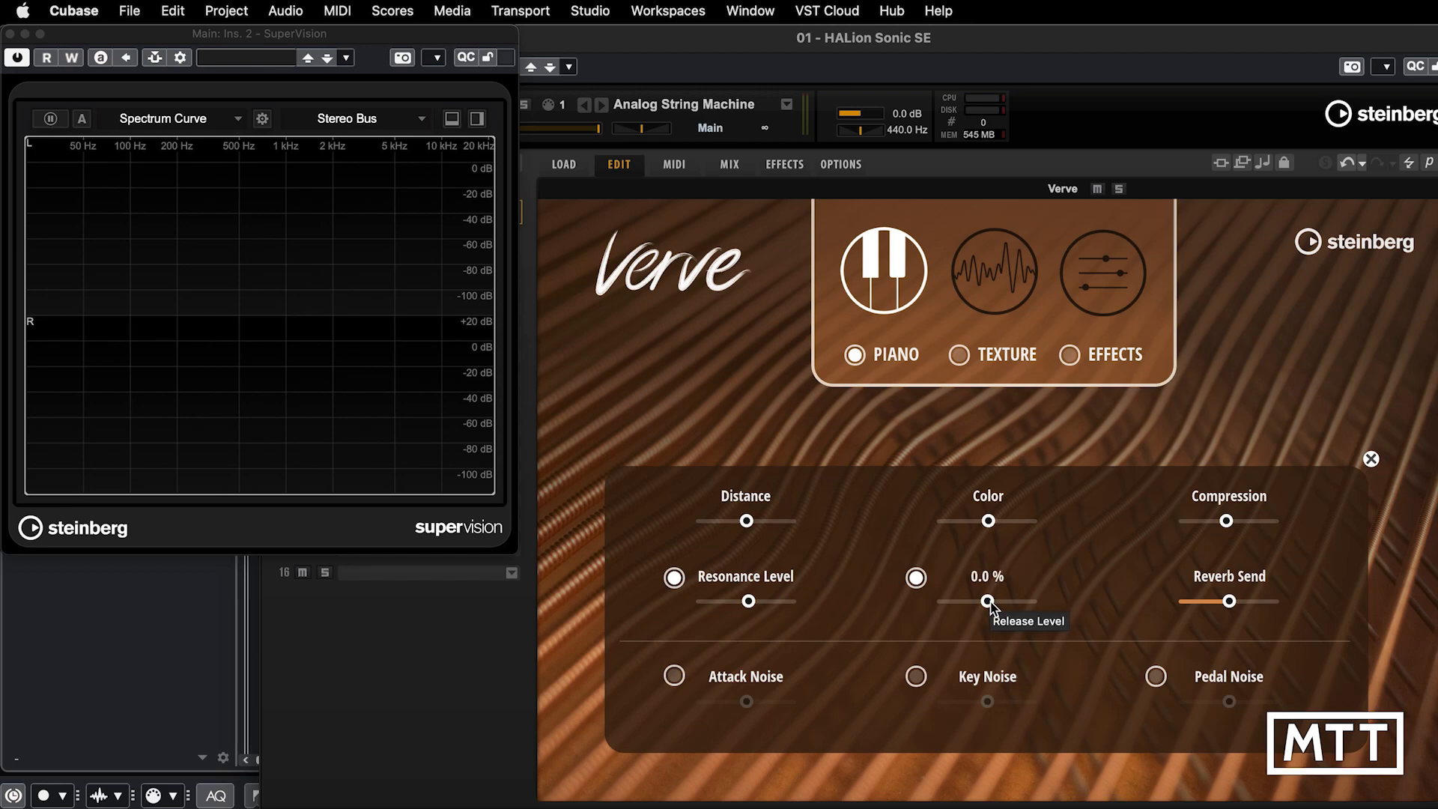
left_click_drag(988, 601, 1089, 605)
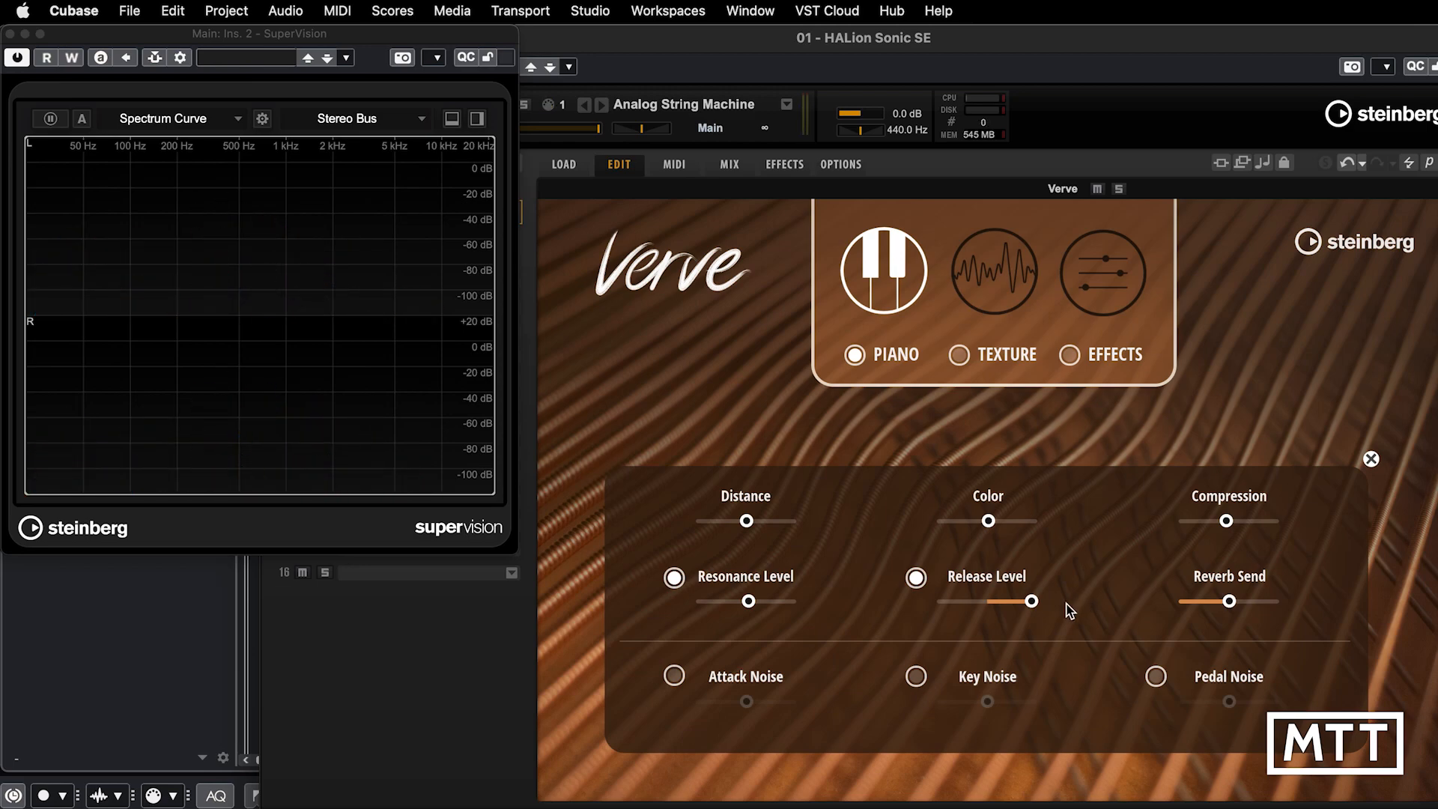
mouse_move(1033, 602)
left_click_drag(1031, 600, 988, 601)
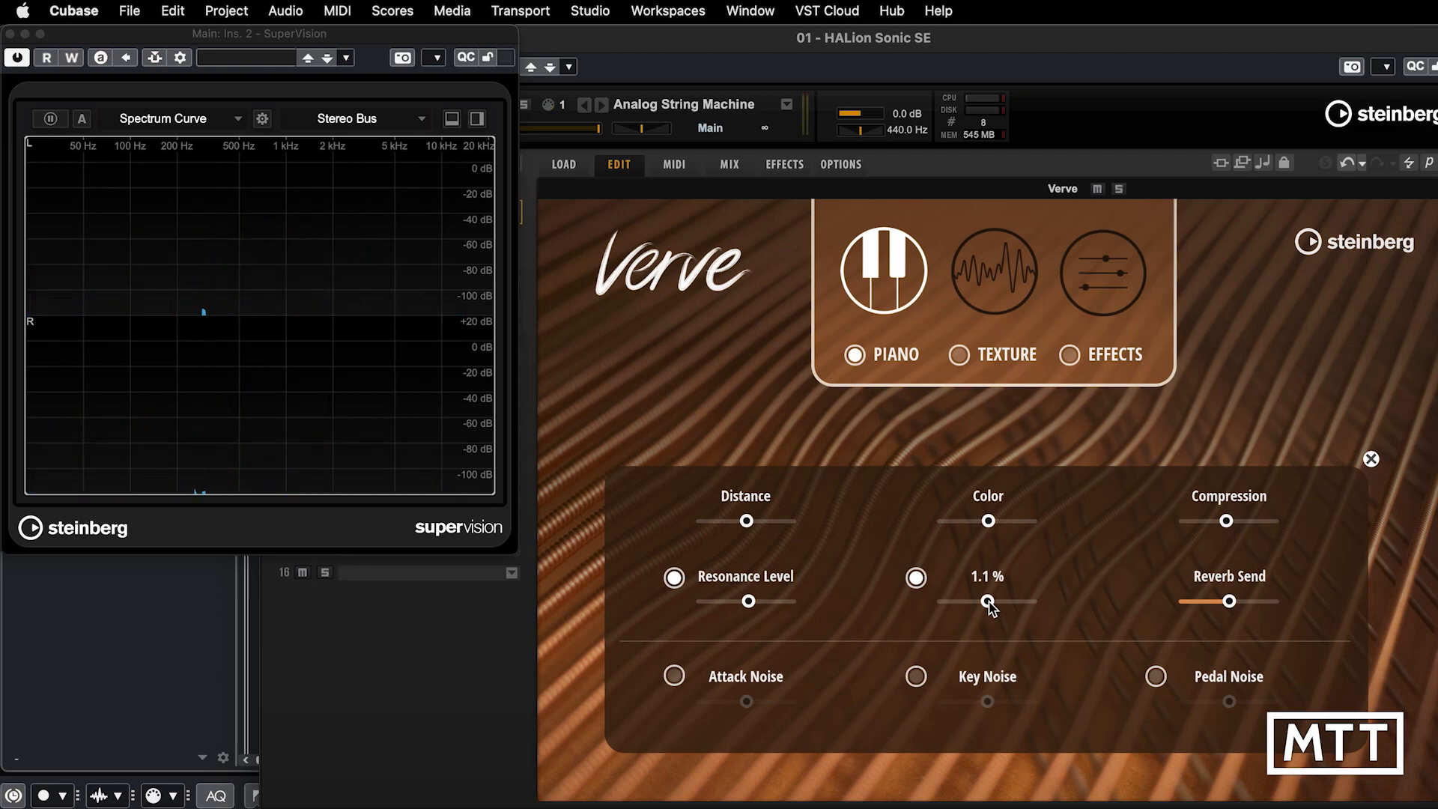
left_click_drag(988, 601, 932, 602)
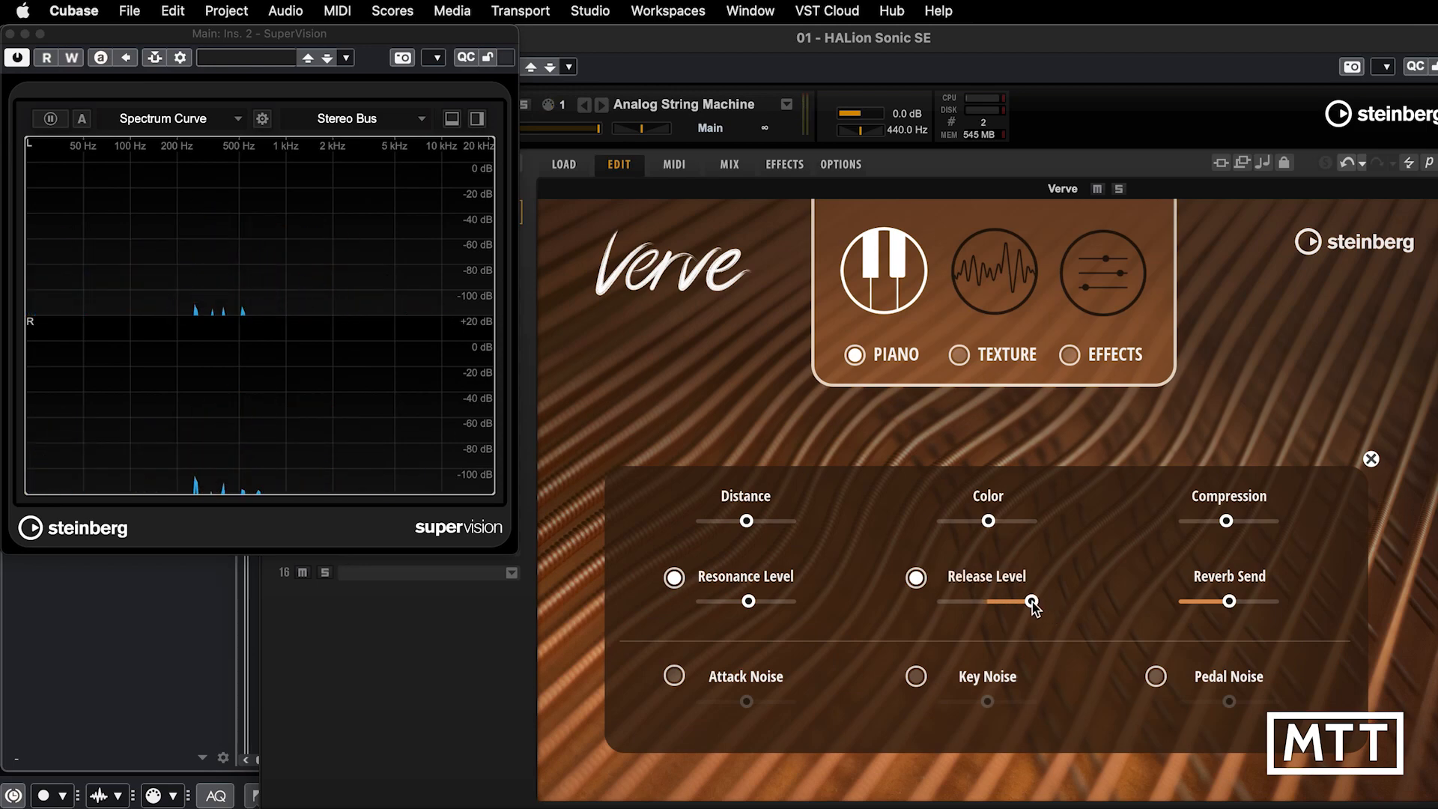
left_click_drag(1031, 600, 989, 600)
Step: Enable Attack Noise, try its level at the maximum and at -100%, and switch it off again
left_click(674, 676)
left_click_drag(752, 704, 828, 716)
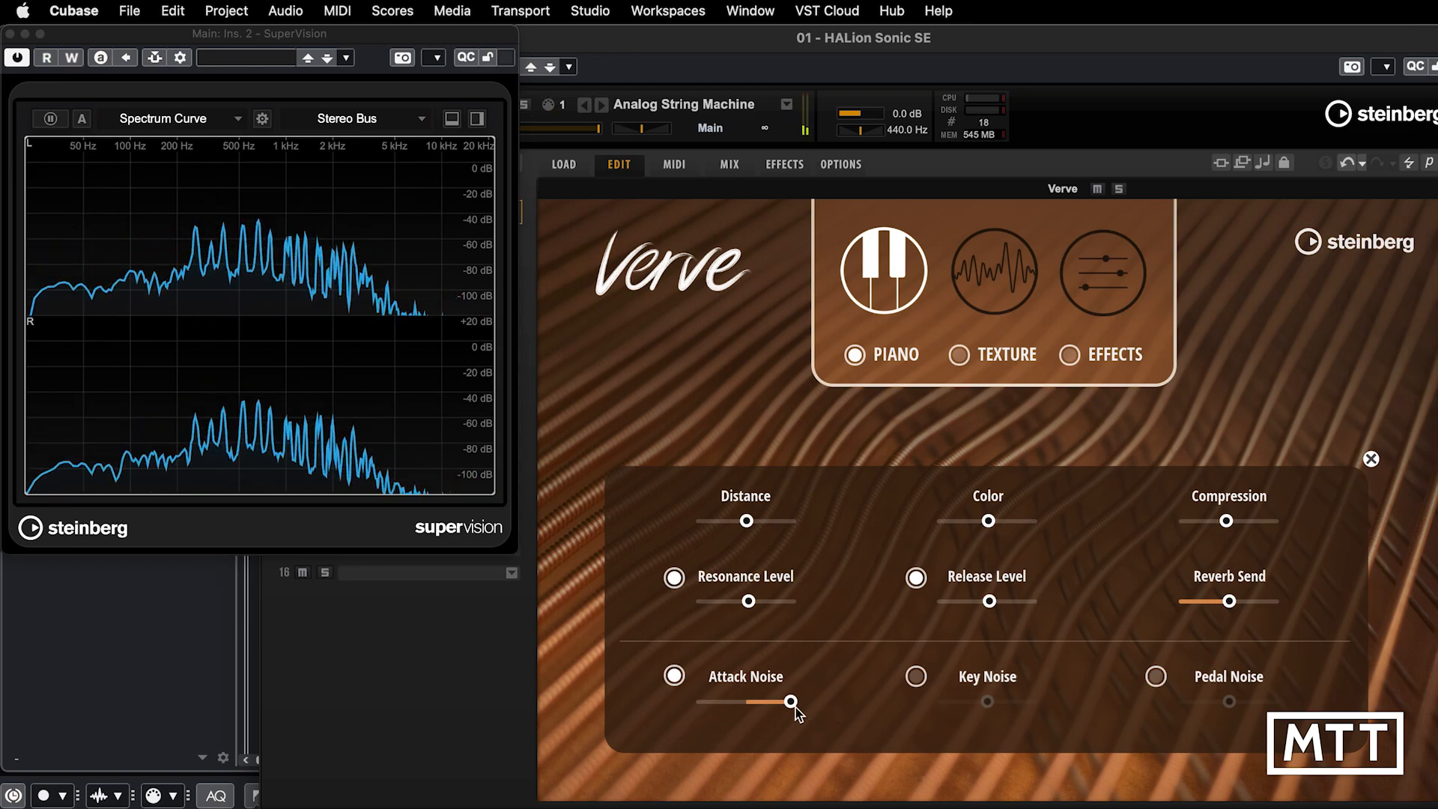
left_click_drag(791, 702, 651, 705)
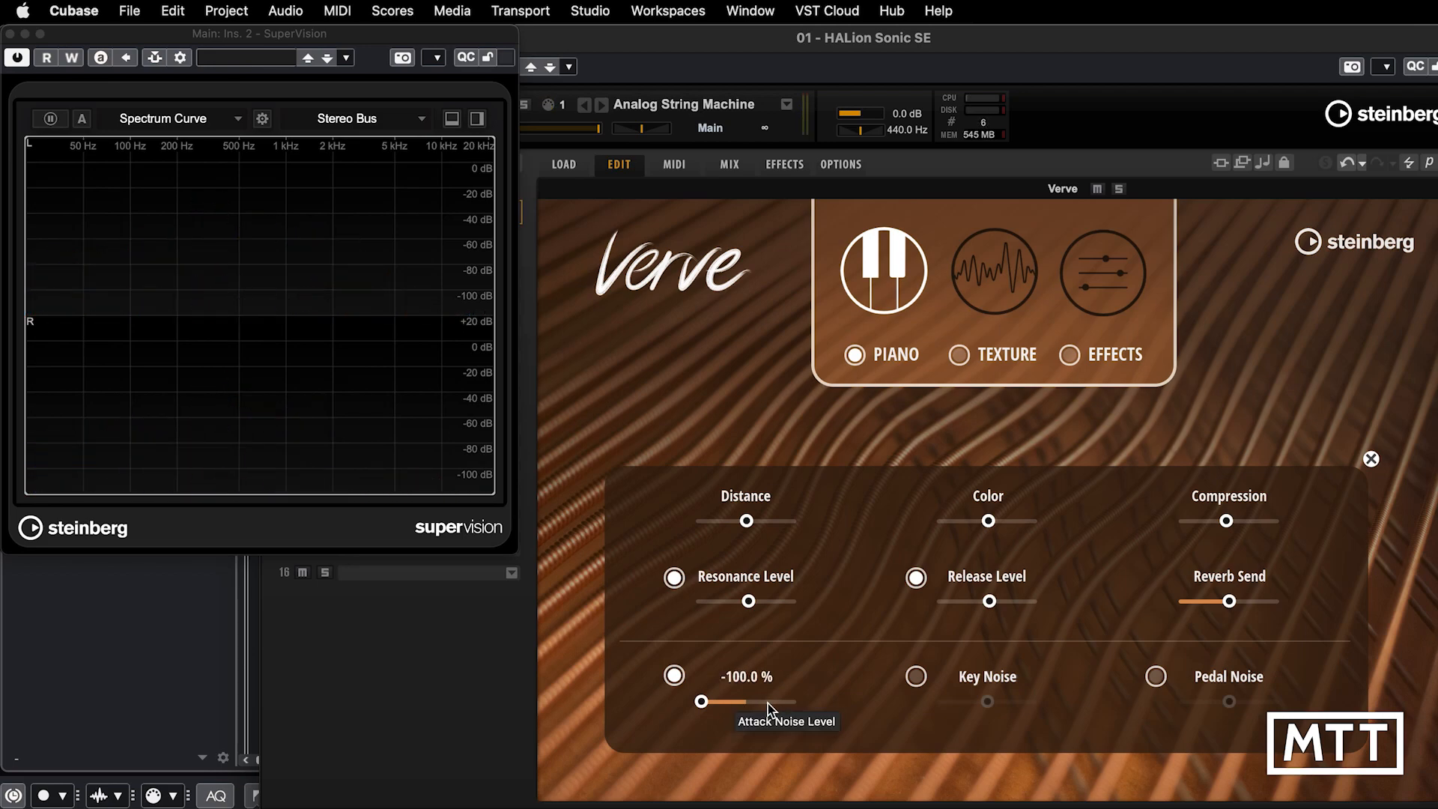
left_click(675, 676)
Step: Enable Key Noise, try its level at the maximum and the minimum, and switch it off again
left_click(917, 676)
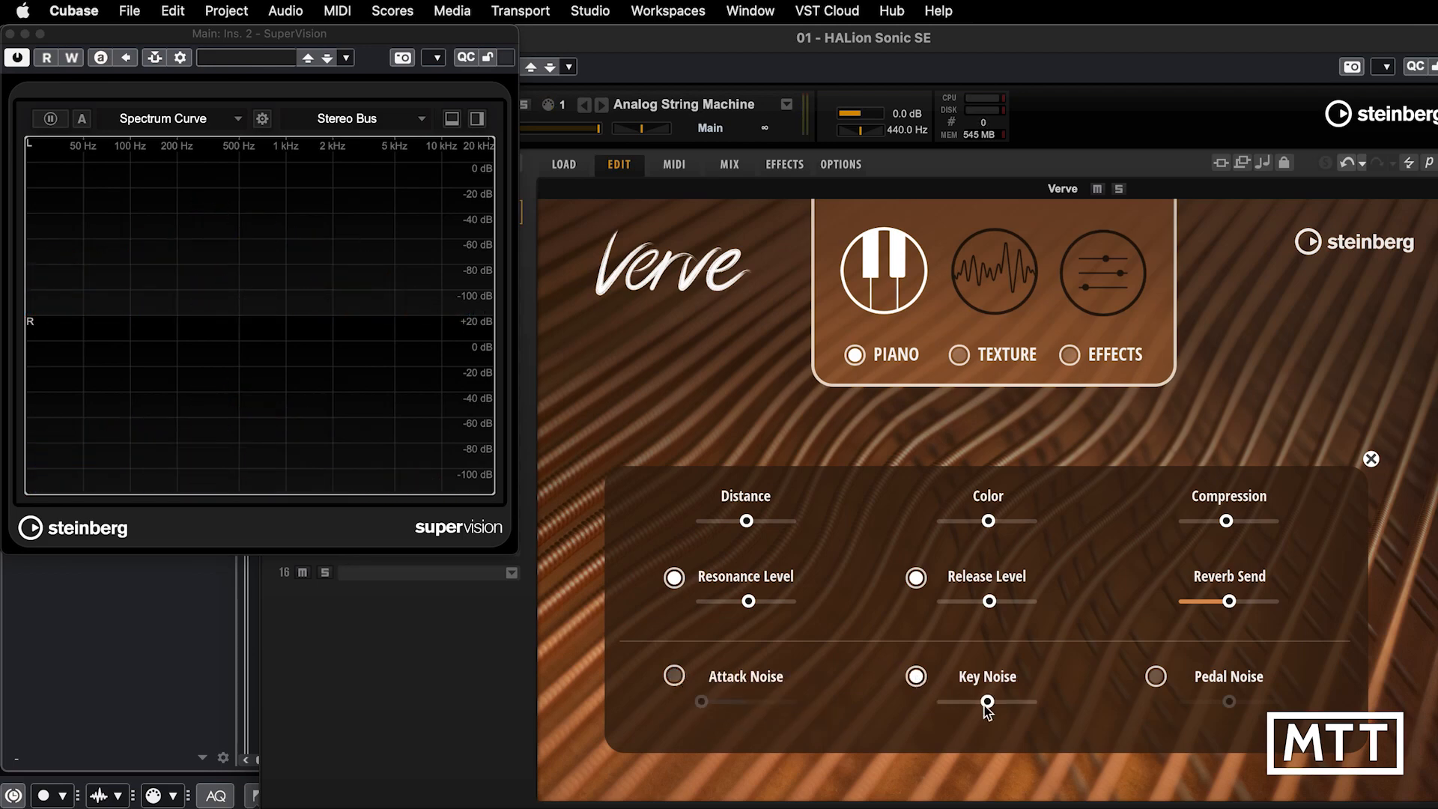
left_click_drag(987, 700, 1097, 725)
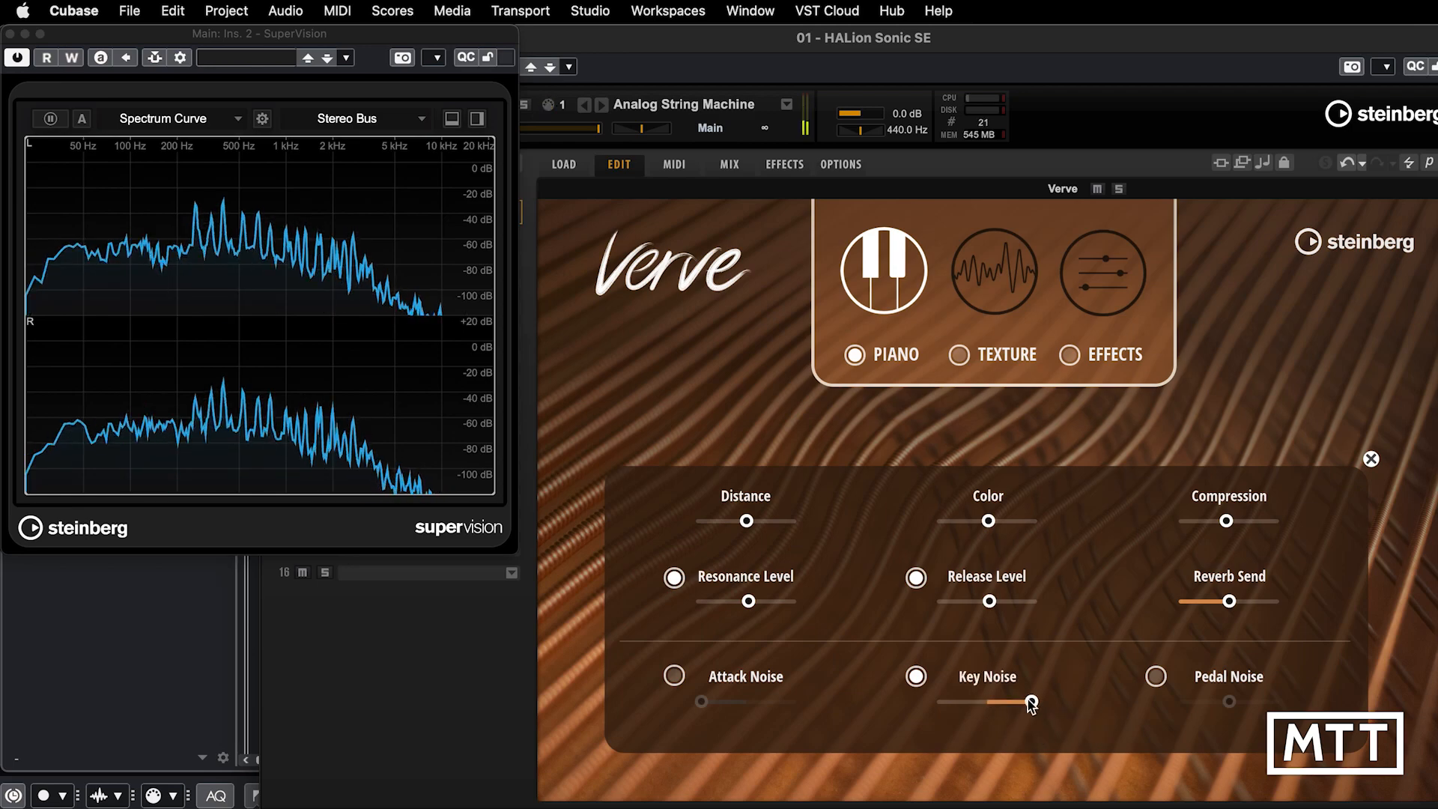
left_click_drag(1032, 701, 910, 699)
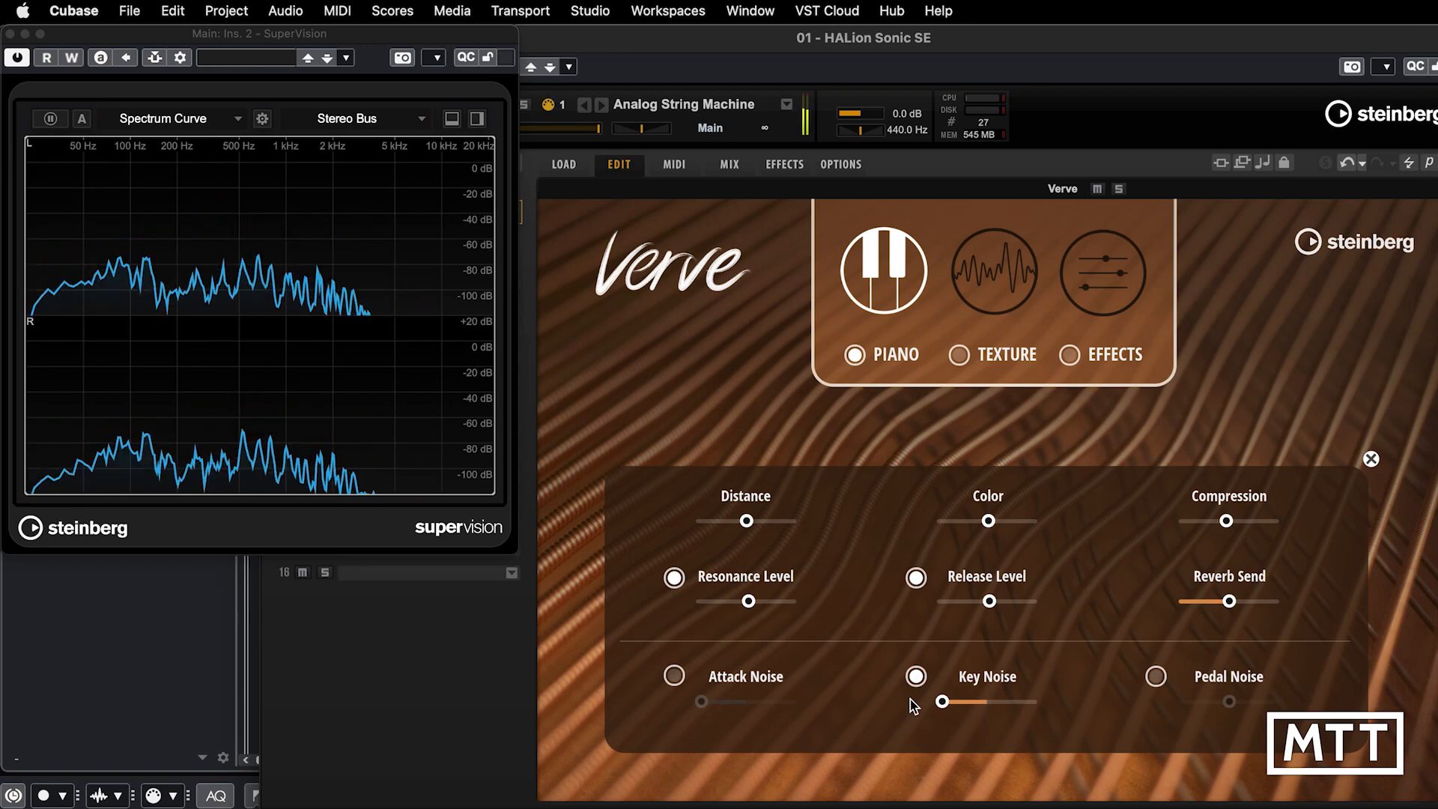
left_click(915, 678)
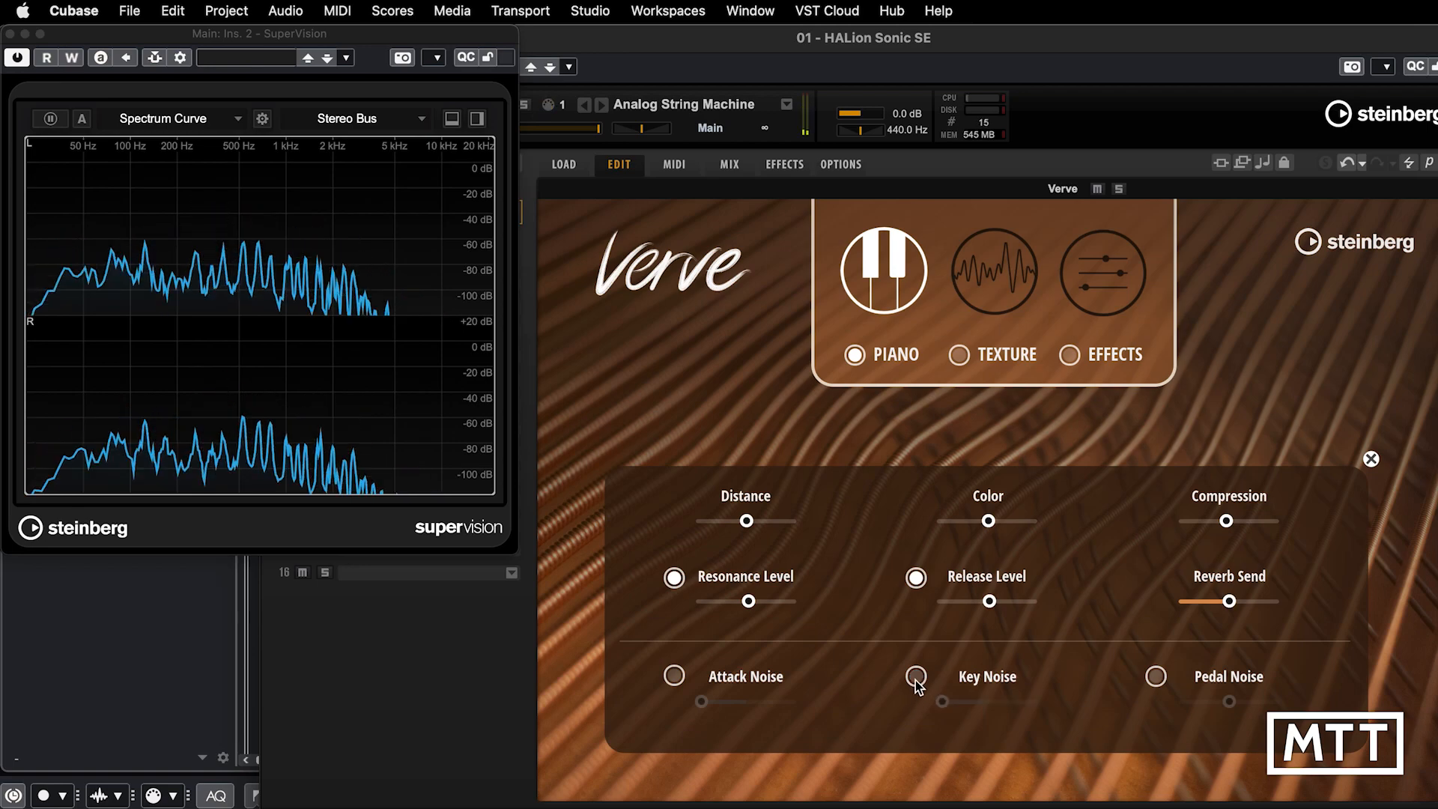
Step: Enable Pedal Noise, try its level at 100% and at the minimum, and switch it off again
left_click(1156, 676)
mouse_move(1232, 704)
left_click_drag(1232, 704, 1335, 717)
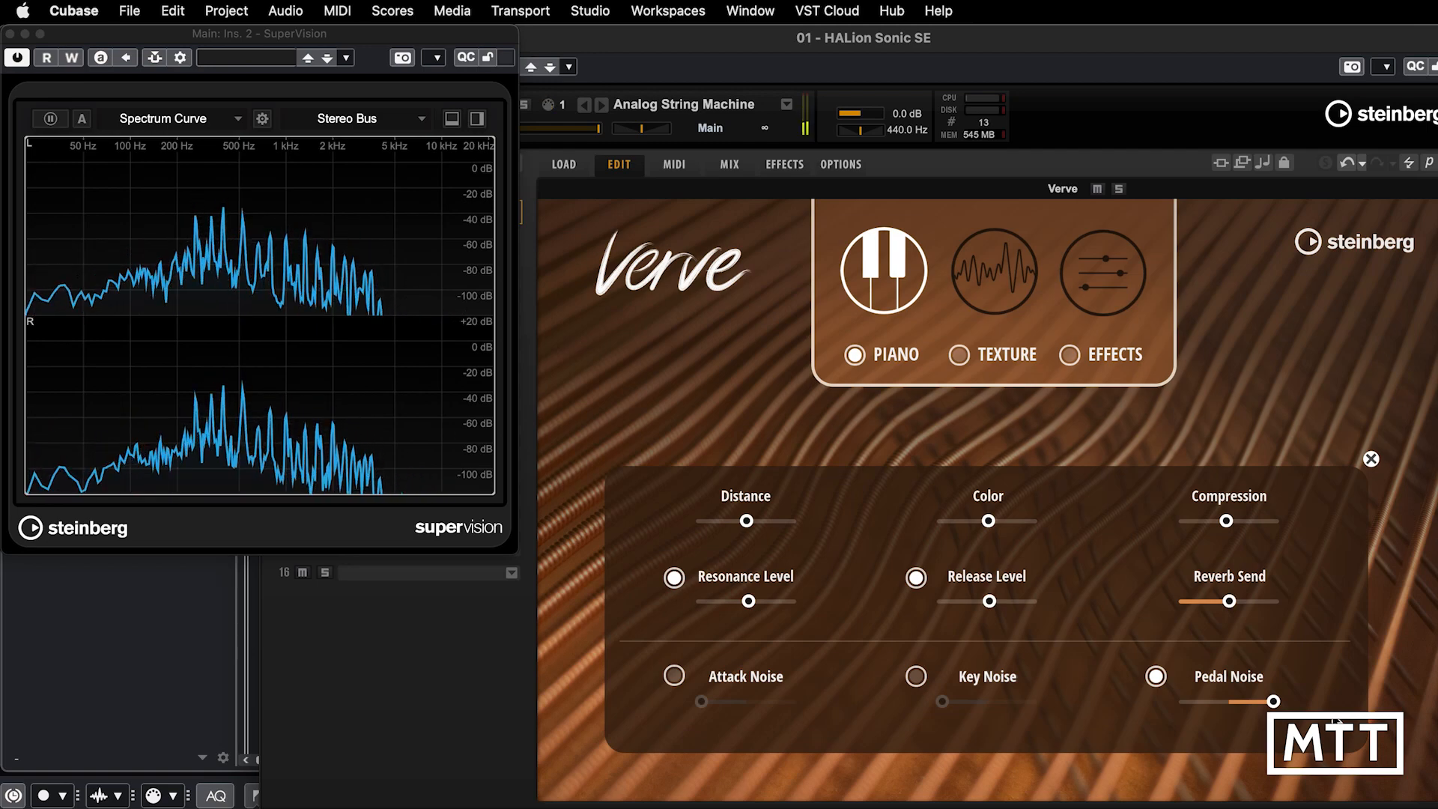
mouse_move(1275, 702)
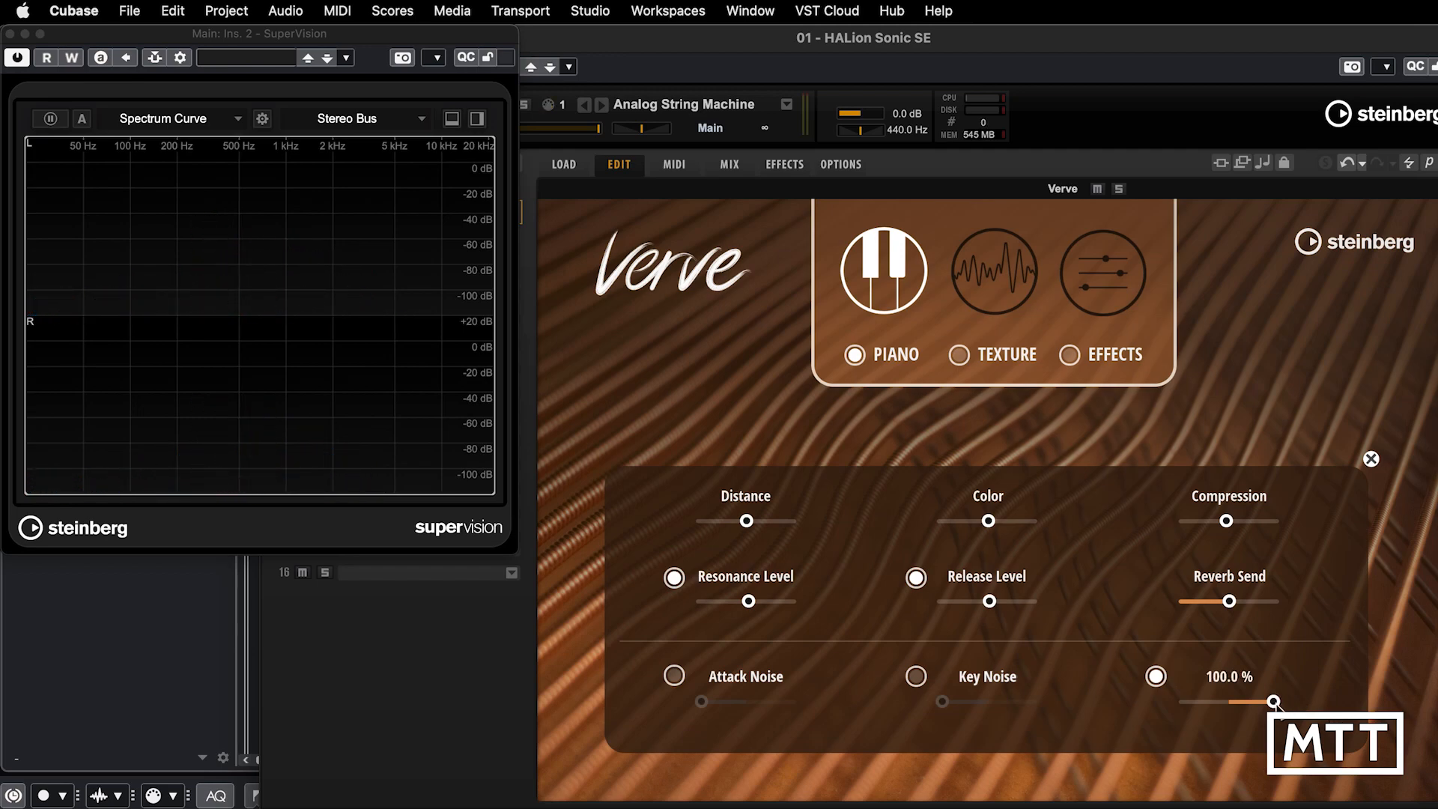
left_click_drag(1273, 702, 1144, 710)
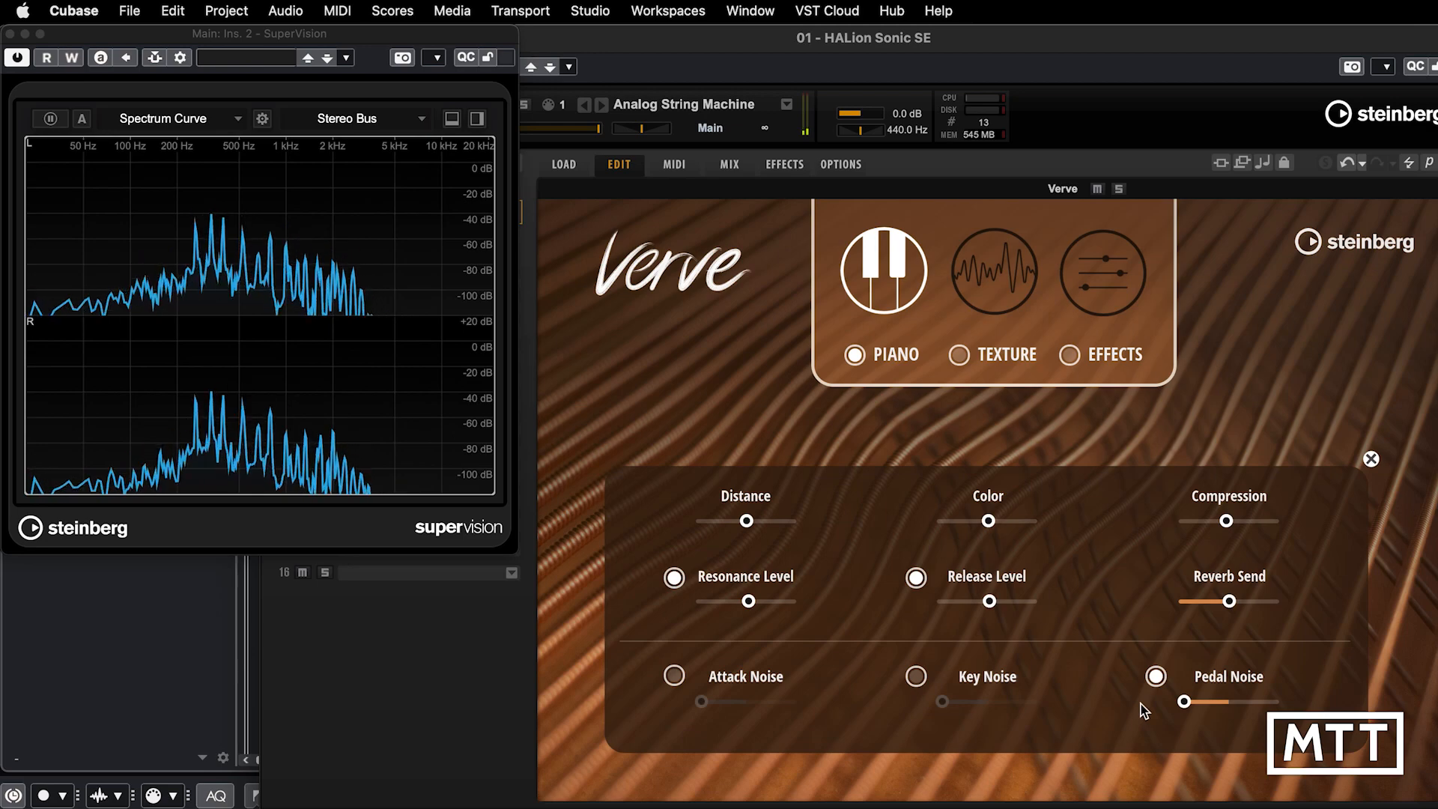
left_click(1157, 676)
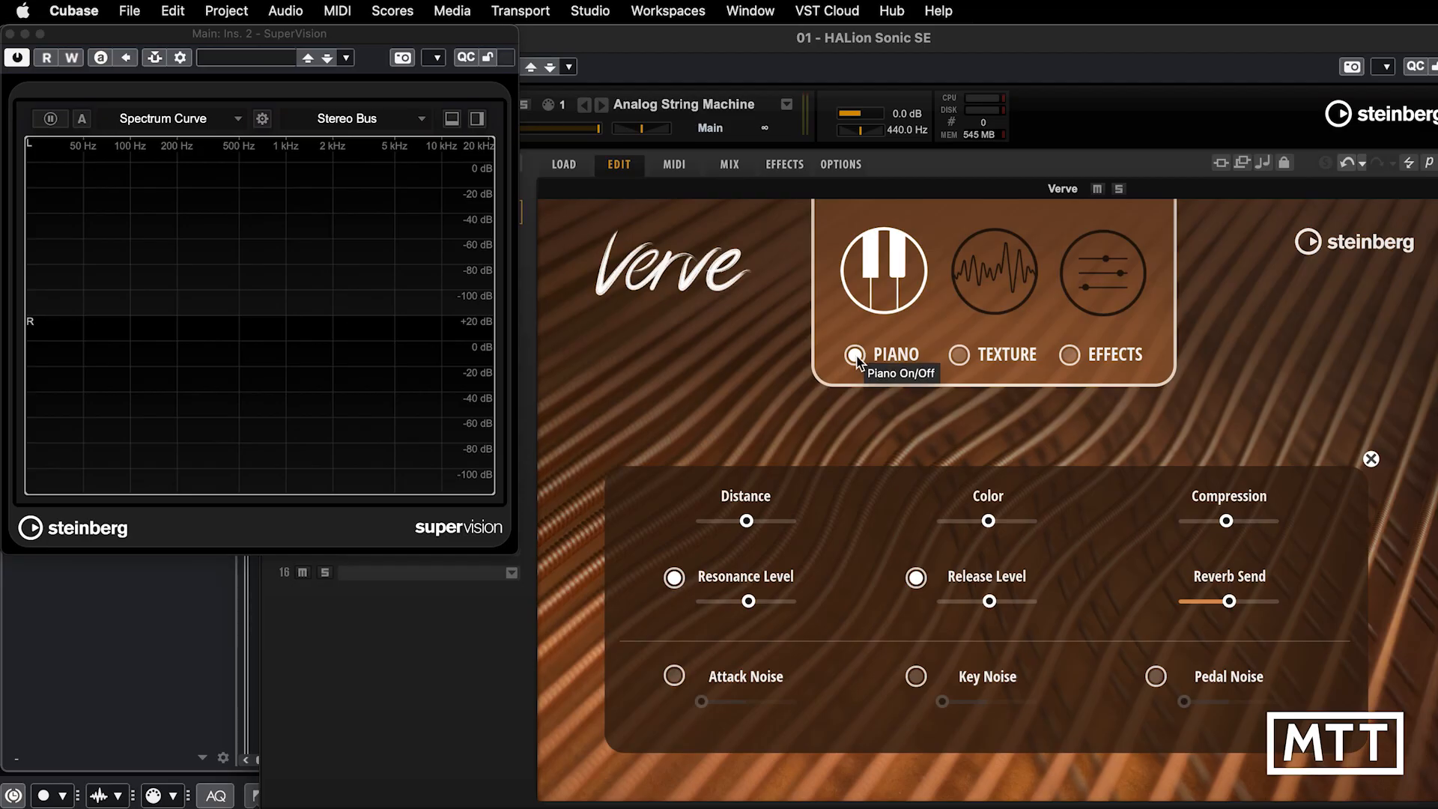
Step: Switch off the Piano layer and show the Texture layer's settings
left_click(854, 355)
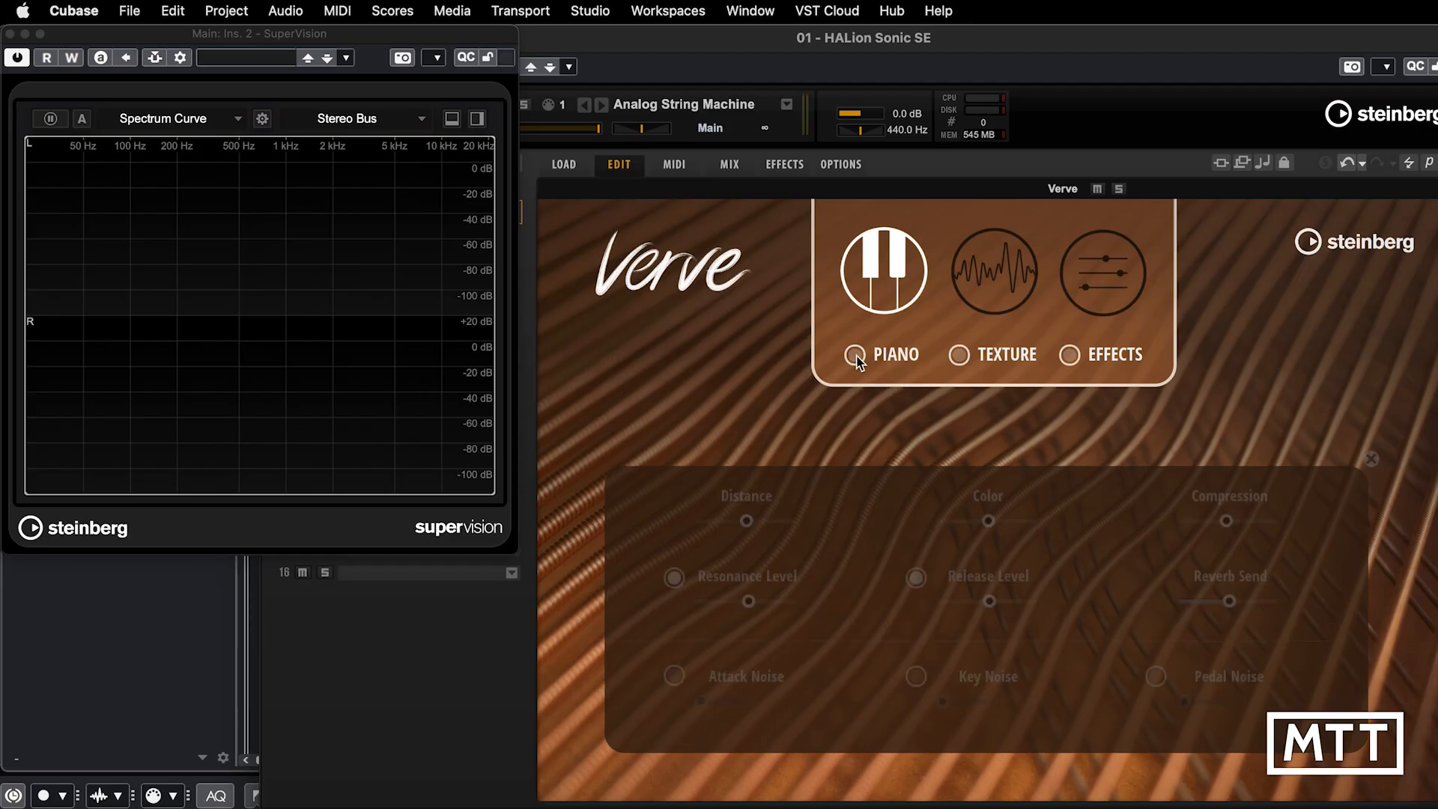
left_click(983, 322)
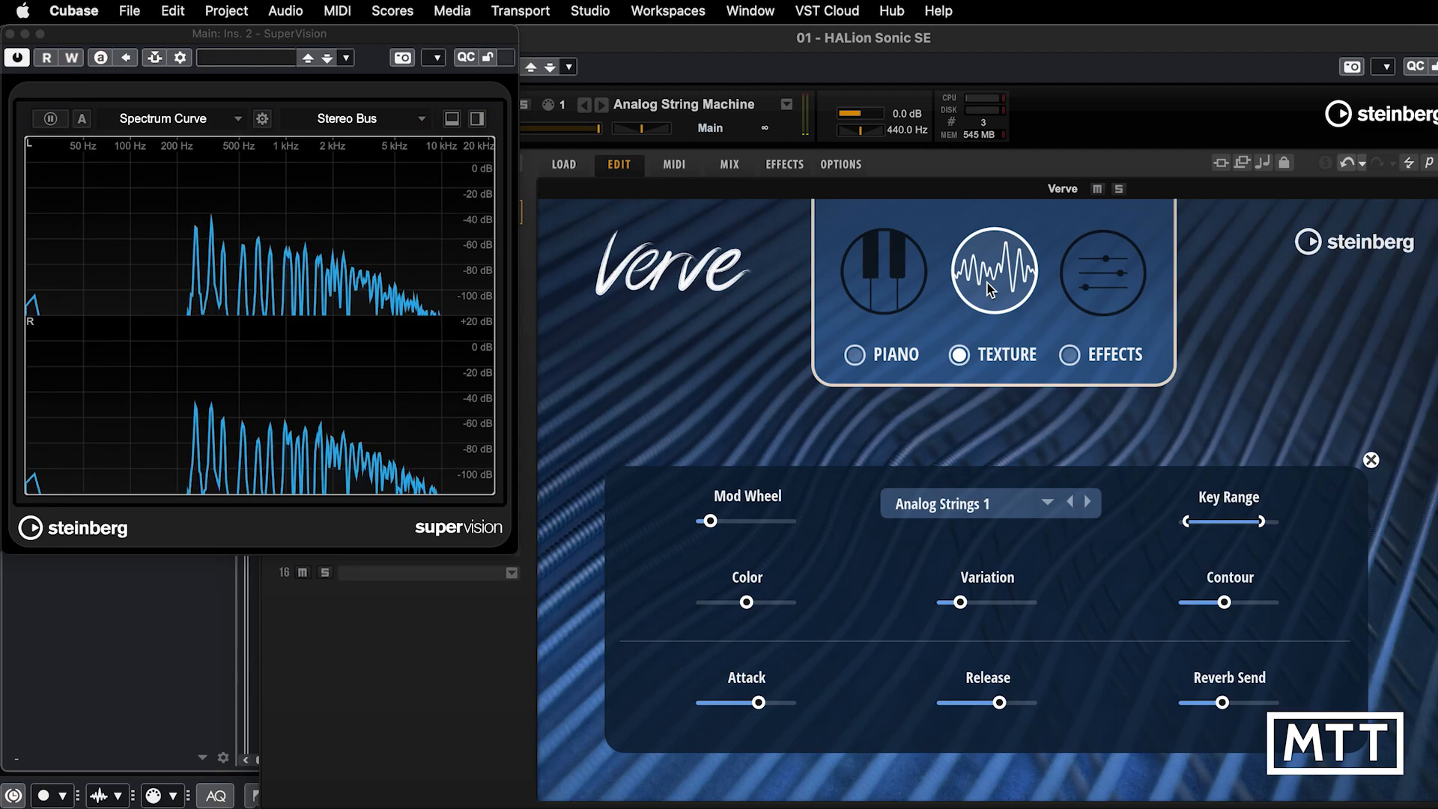
Step: Audition the Electric Fields, Electric Wire and Metal Halo textures, and return to Analog Strings 1
left_click(988, 503)
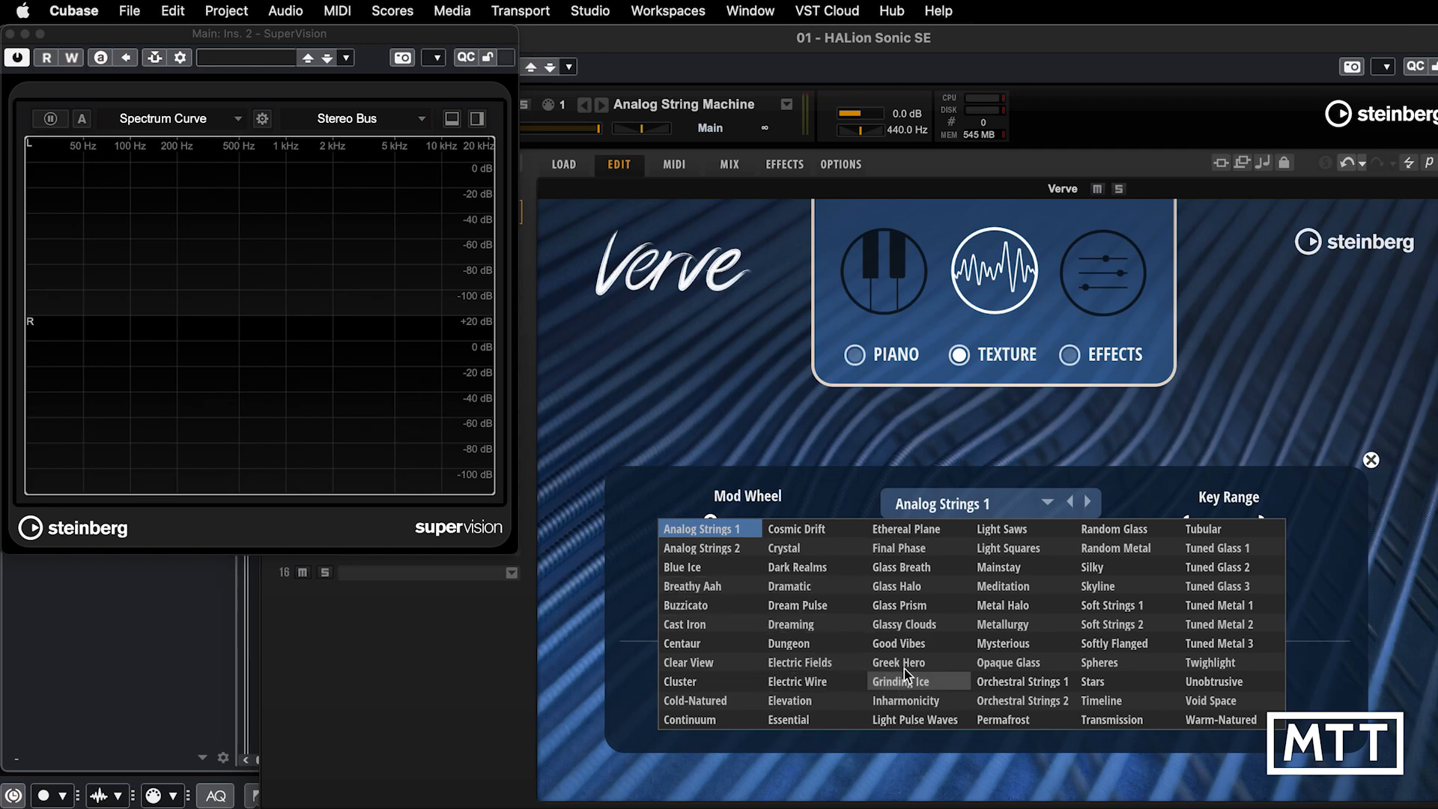
left_click(799, 662)
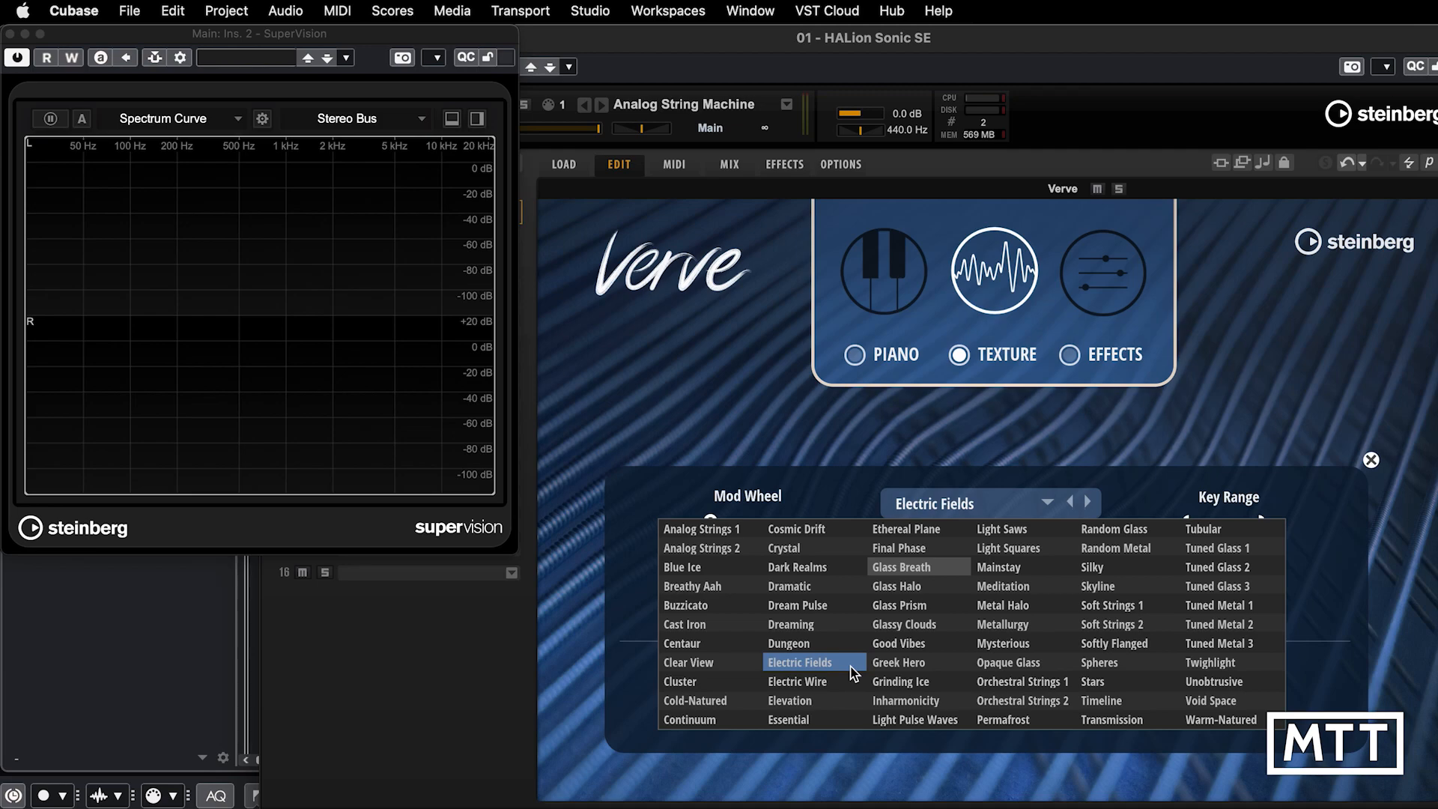
left_click(814, 683)
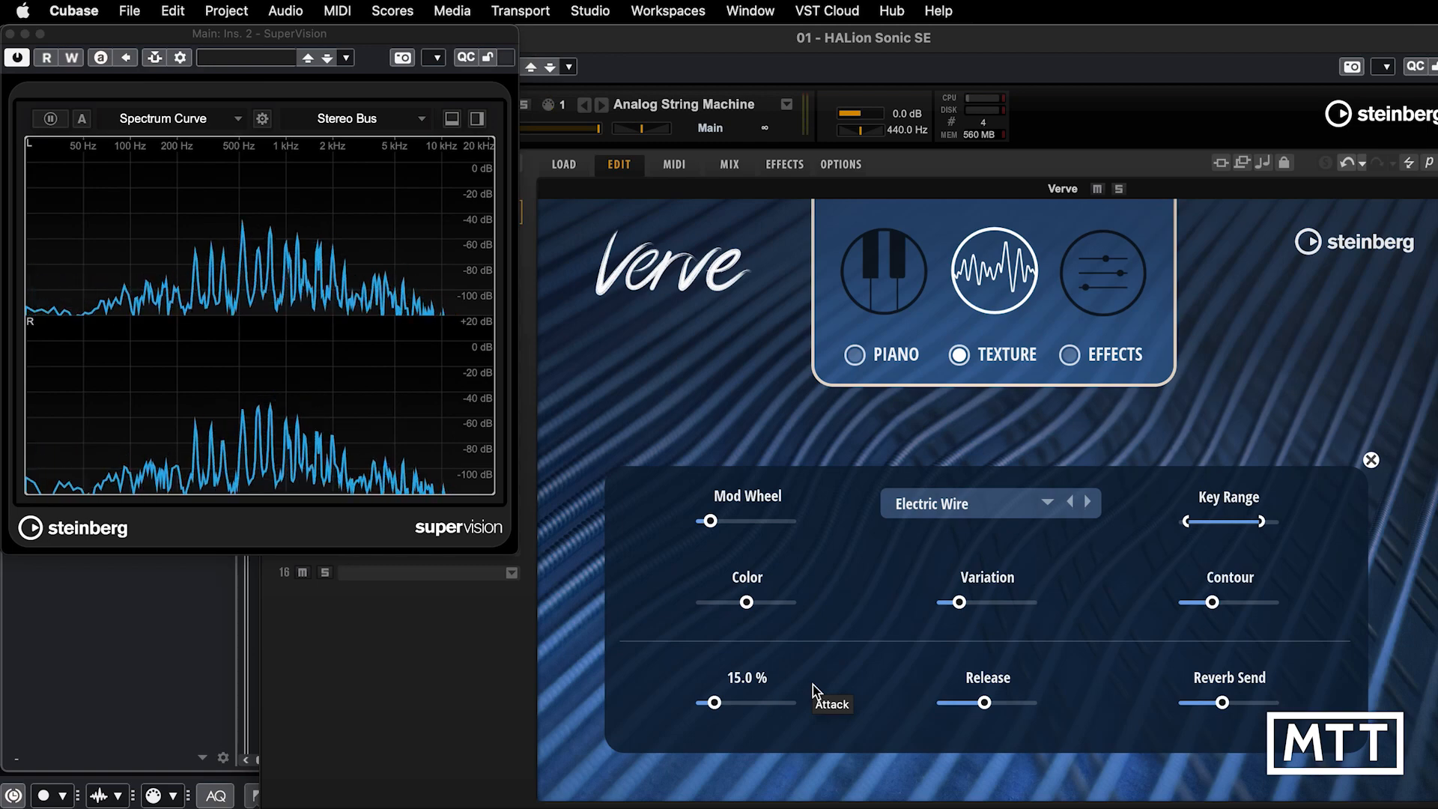
left_click(986, 504)
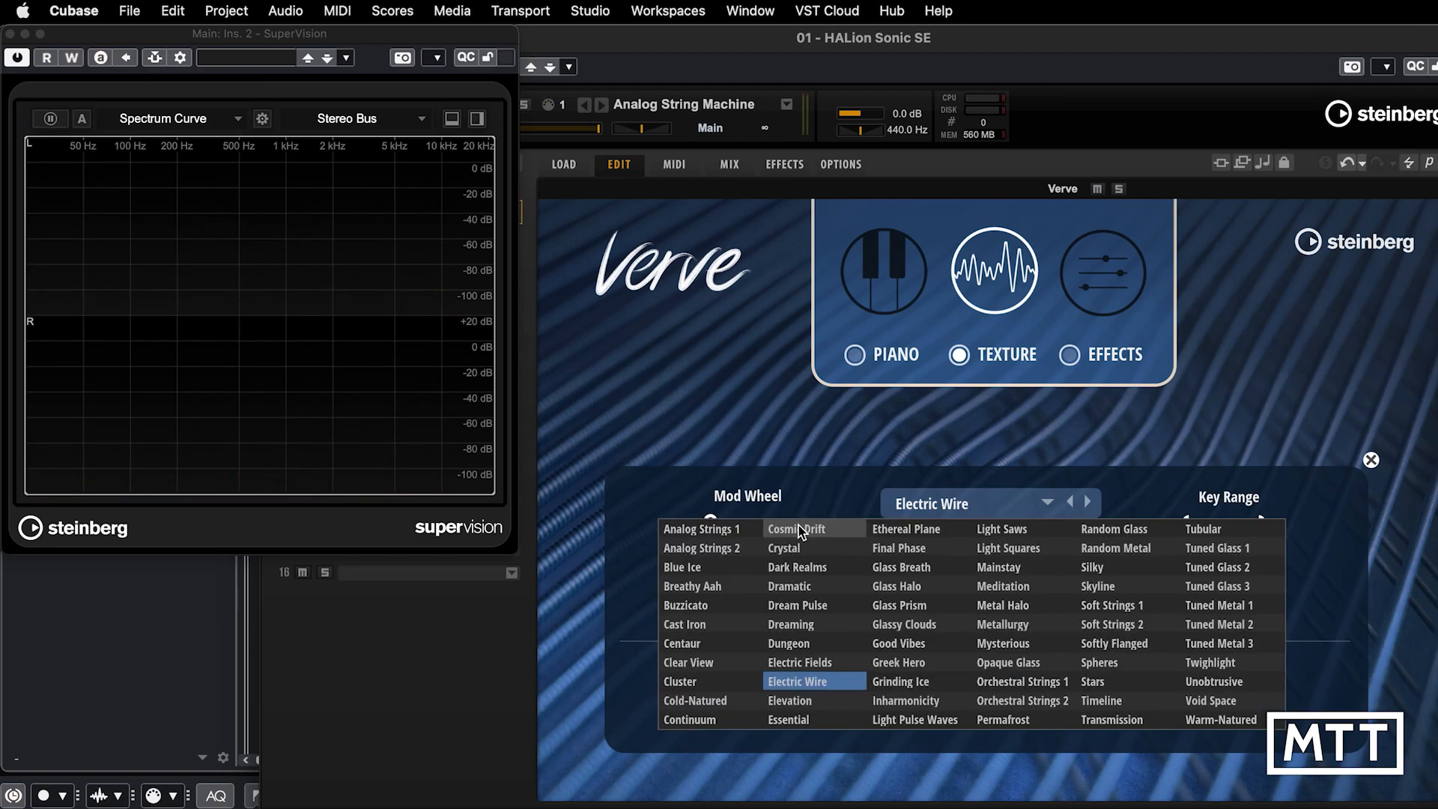
left_click(1041, 608)
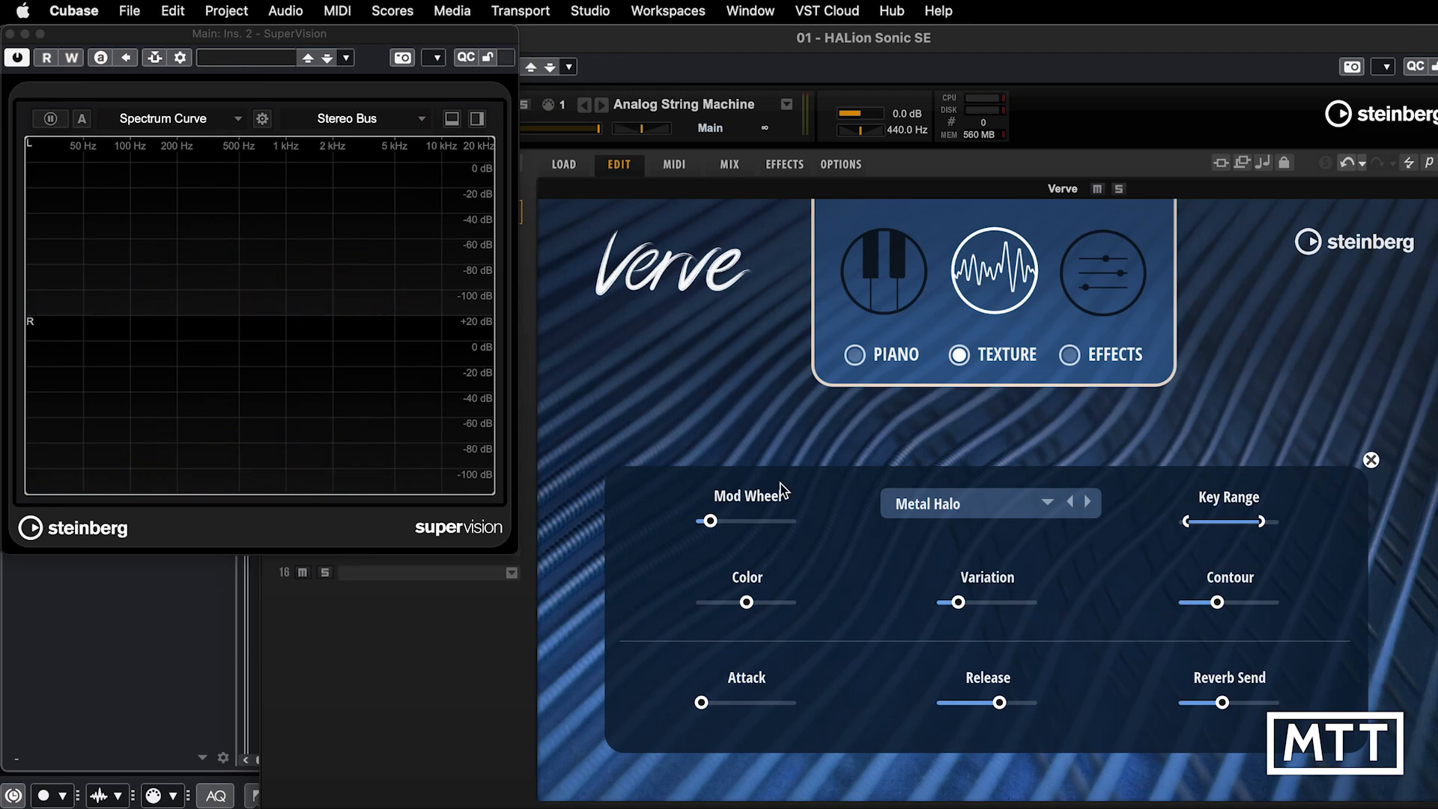
left_click(966, 513)
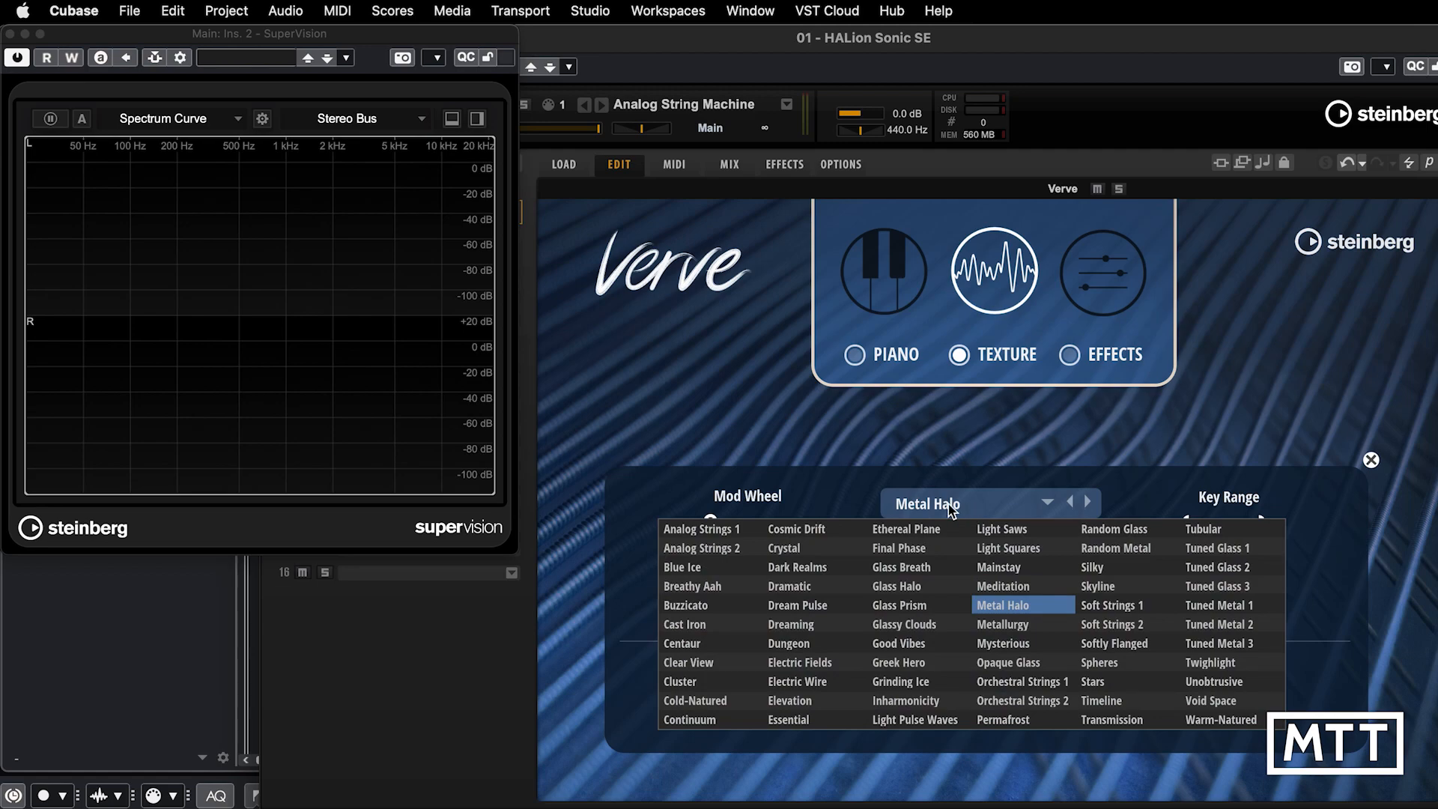
left_click(709, 526)
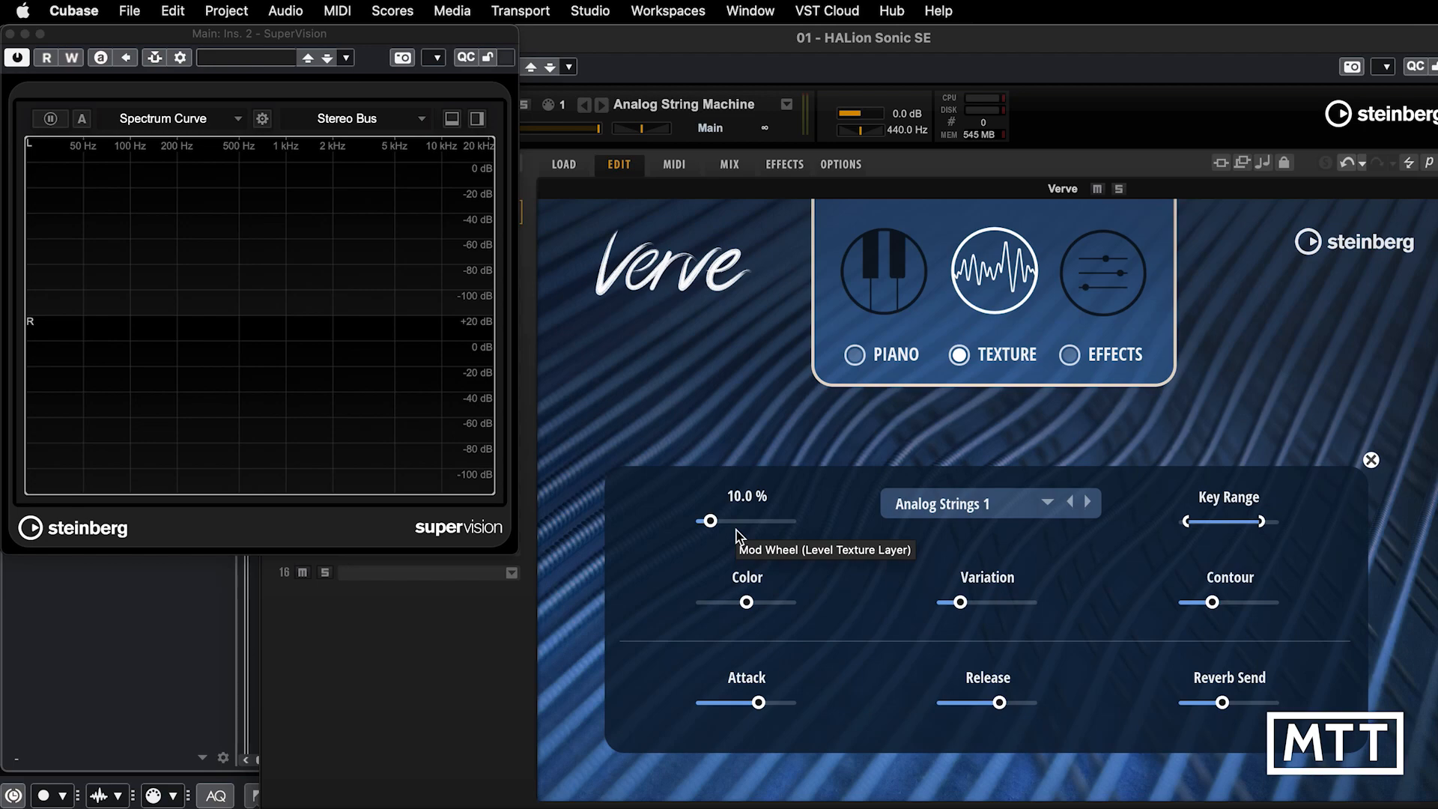
Step: Try the texture's Mod Wheel level at 100%, lower it to the minimum, and raise Color slightly above its centre
left_click_drag(711, 519, 816, 528)
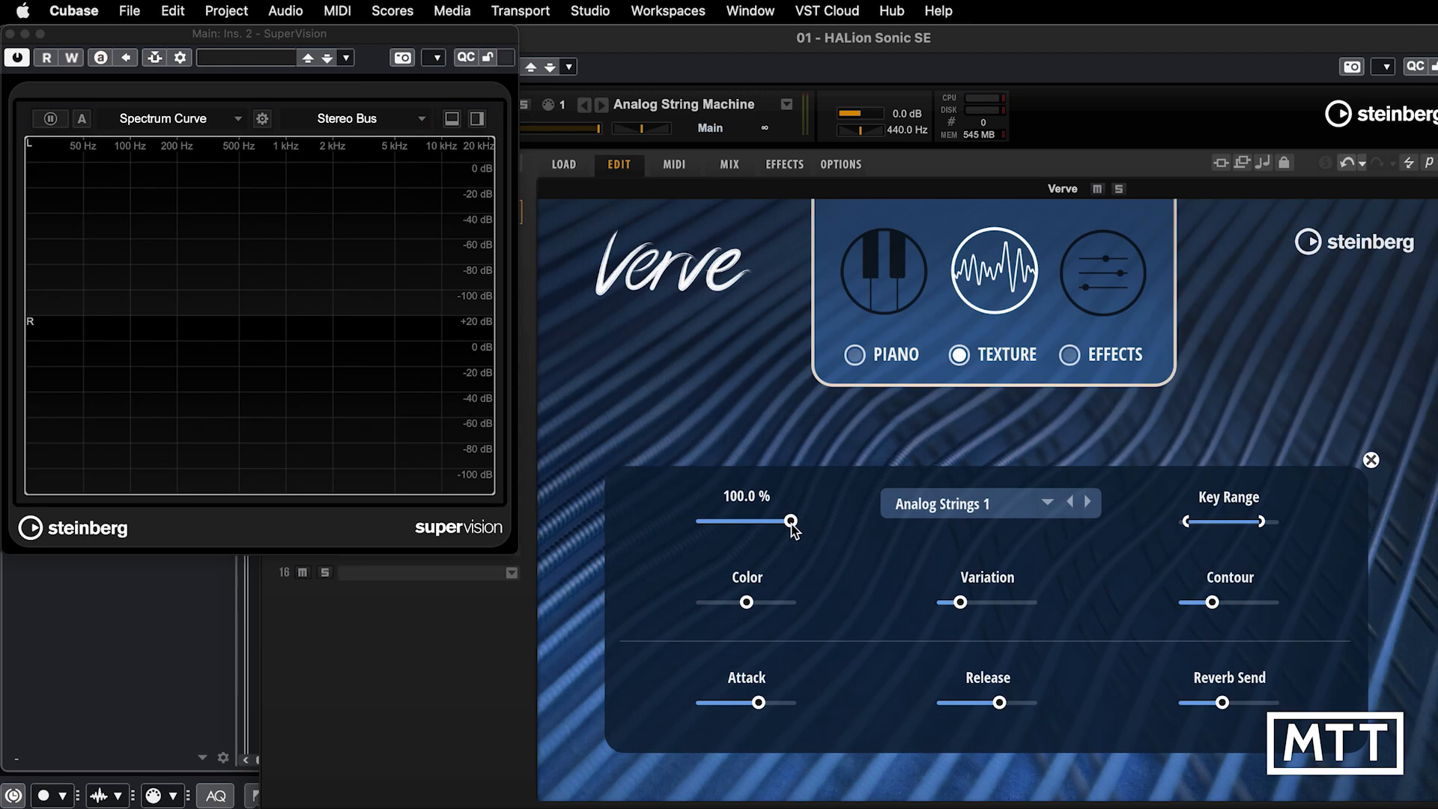
left_click_drag(791, 521, 693, 528)
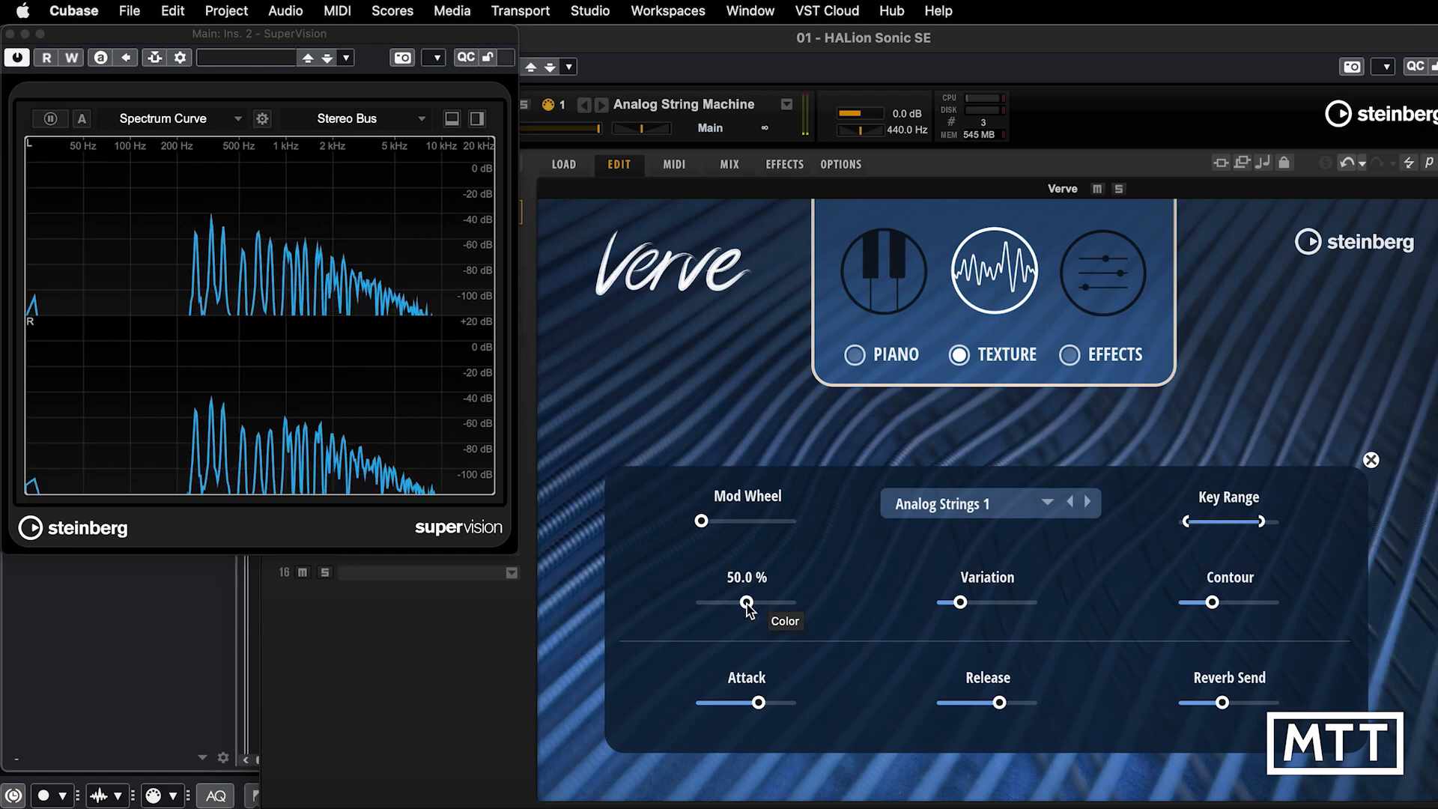
mouse_move(747, 604)
left_mouse_down()
mouse_move(816, 616)
mouse_move(689, 607)
mouse_move(824, 618)
mouse_move(713, 595)
mouse_move(754, 608)
left_mouse_up()
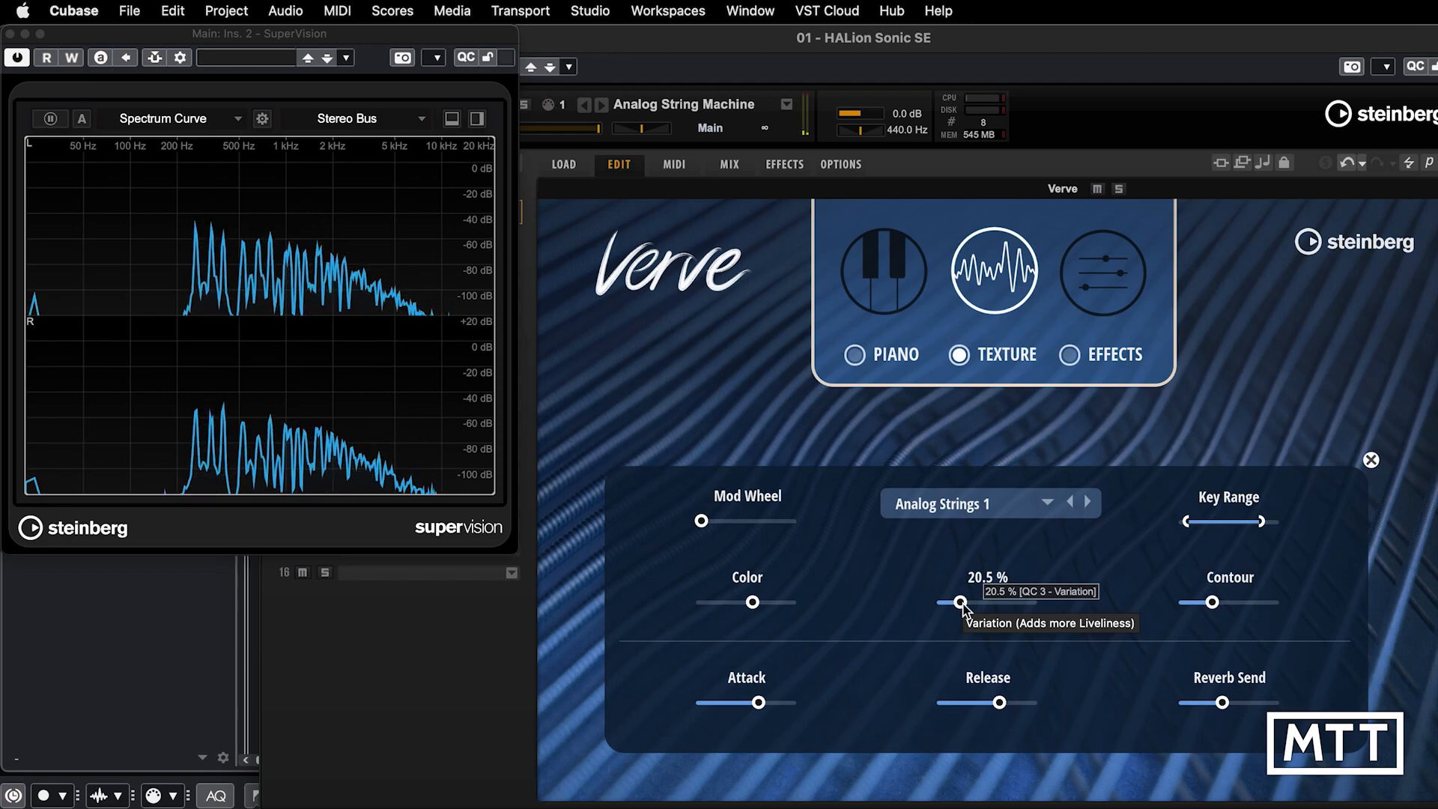
Step: Try the texture's Variation at 100% and bring it back down to roughly a quarter of its range
left_click_drag(962, 606, 1058, 610)
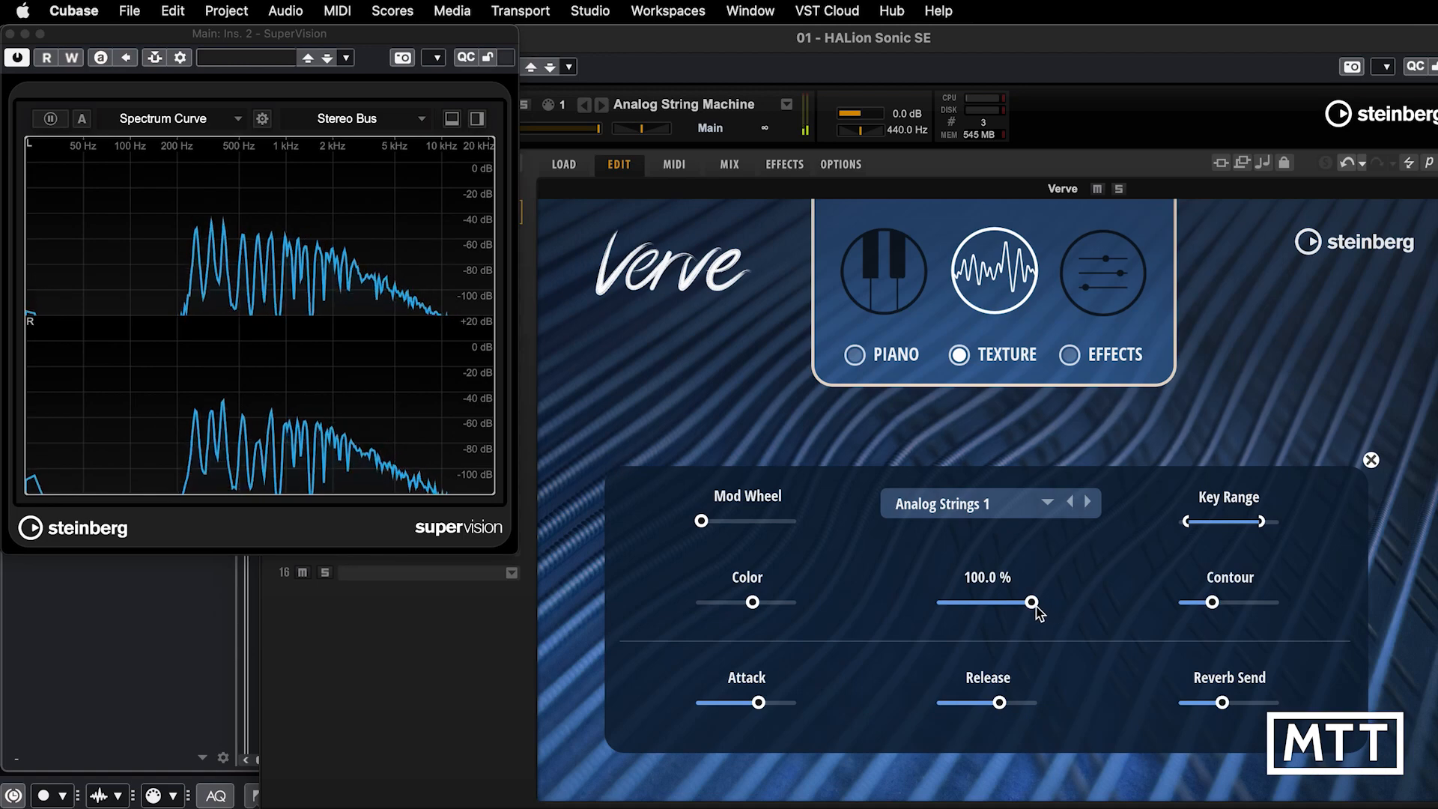
left_click_drag(1033, 605, 973, 611)
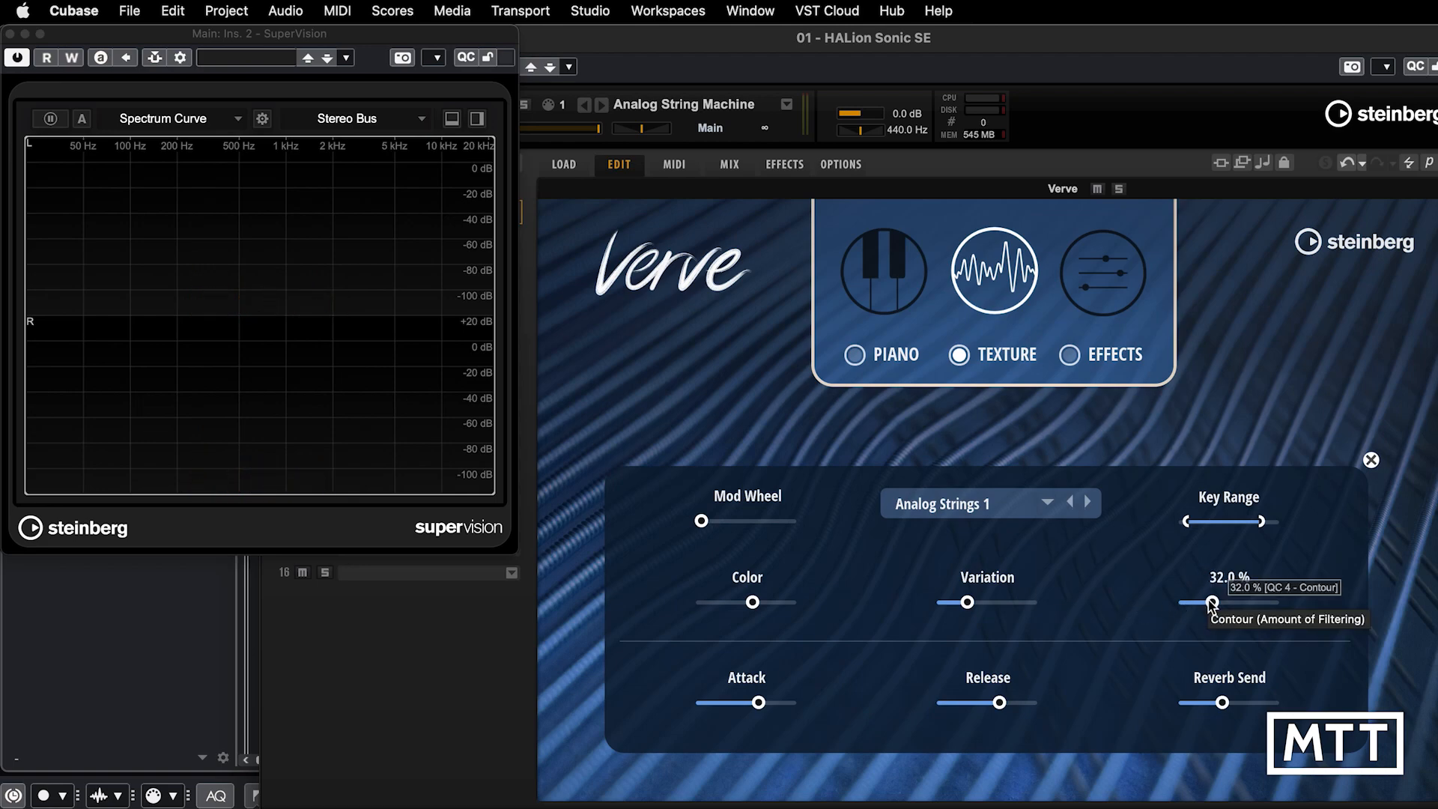
Step: Raise the texture's Contour to 100% and its Color to about three quarters of the range
left_click_drag(1212, 604, 1273, 605)
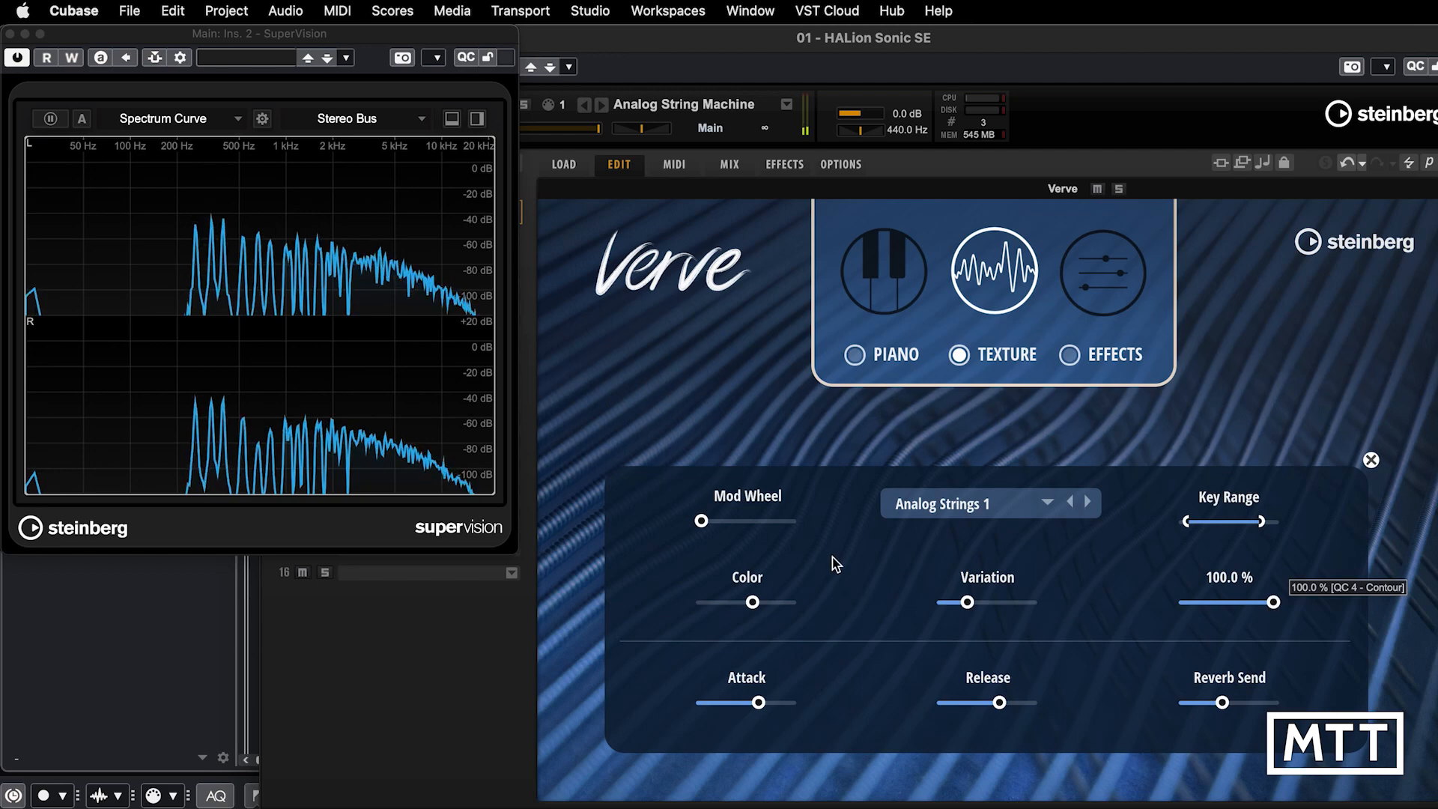
mouse_move(753, 603)
left_mouse_down()
mouse_move(821, 608)
mouse_move(686, 608)
mouse_move(779, 613)
left_mouse_up()
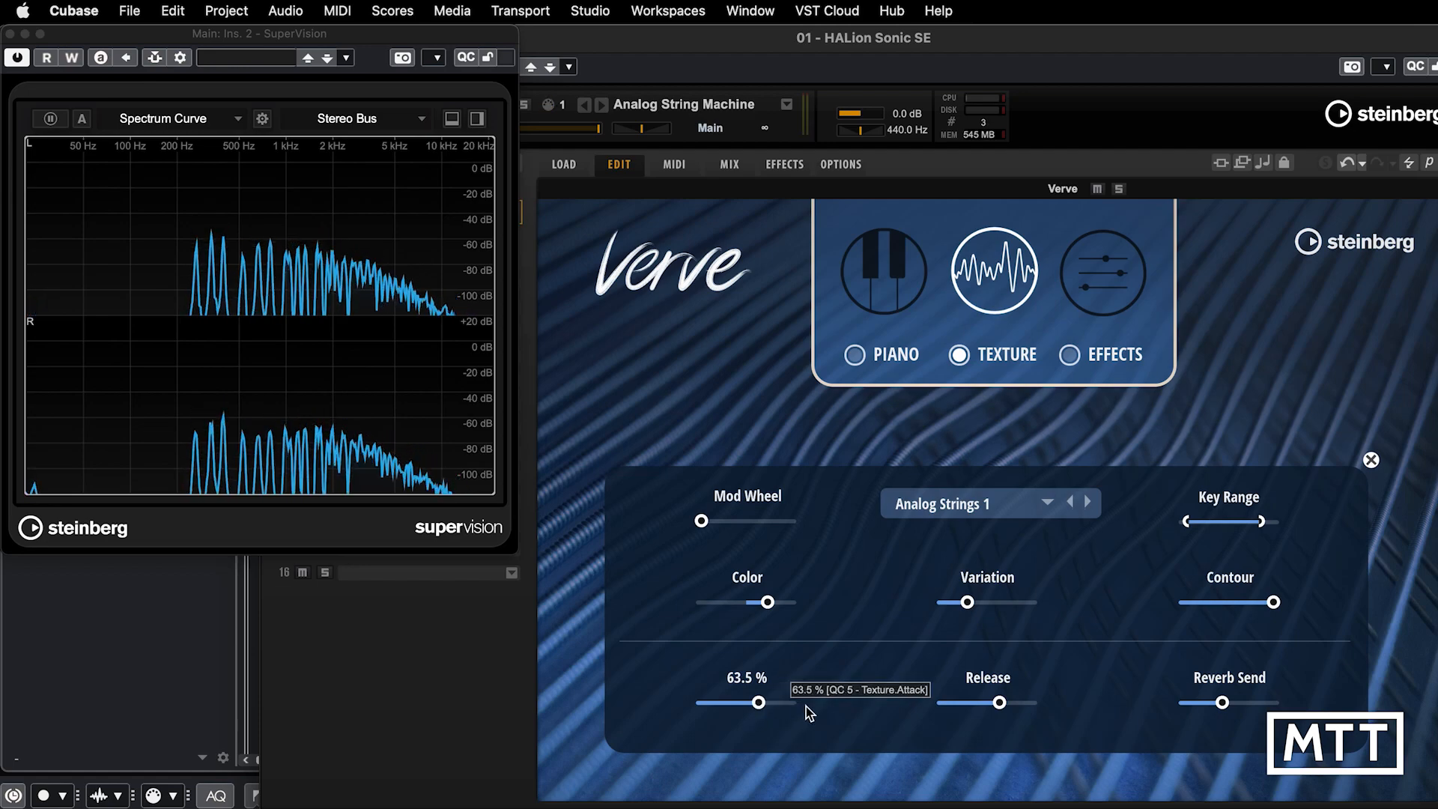
Step: Try the texture's Attack at the maximum and at 0%, and leave it at about two thirds of its range
left_click_drag(806, 707, 839, 721)
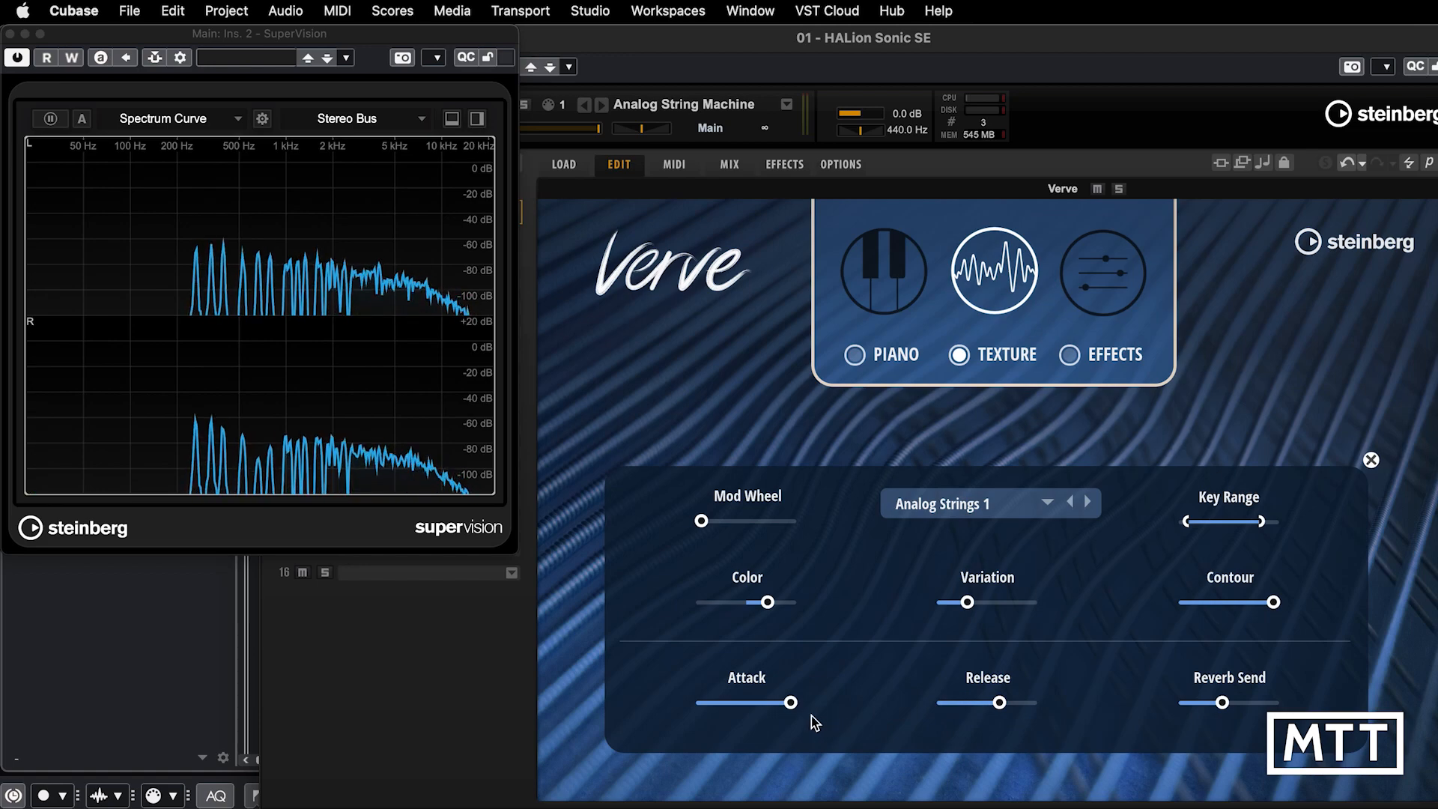
mouse_move(793, 709)
left_click_drag(775, 709, 678, 700)
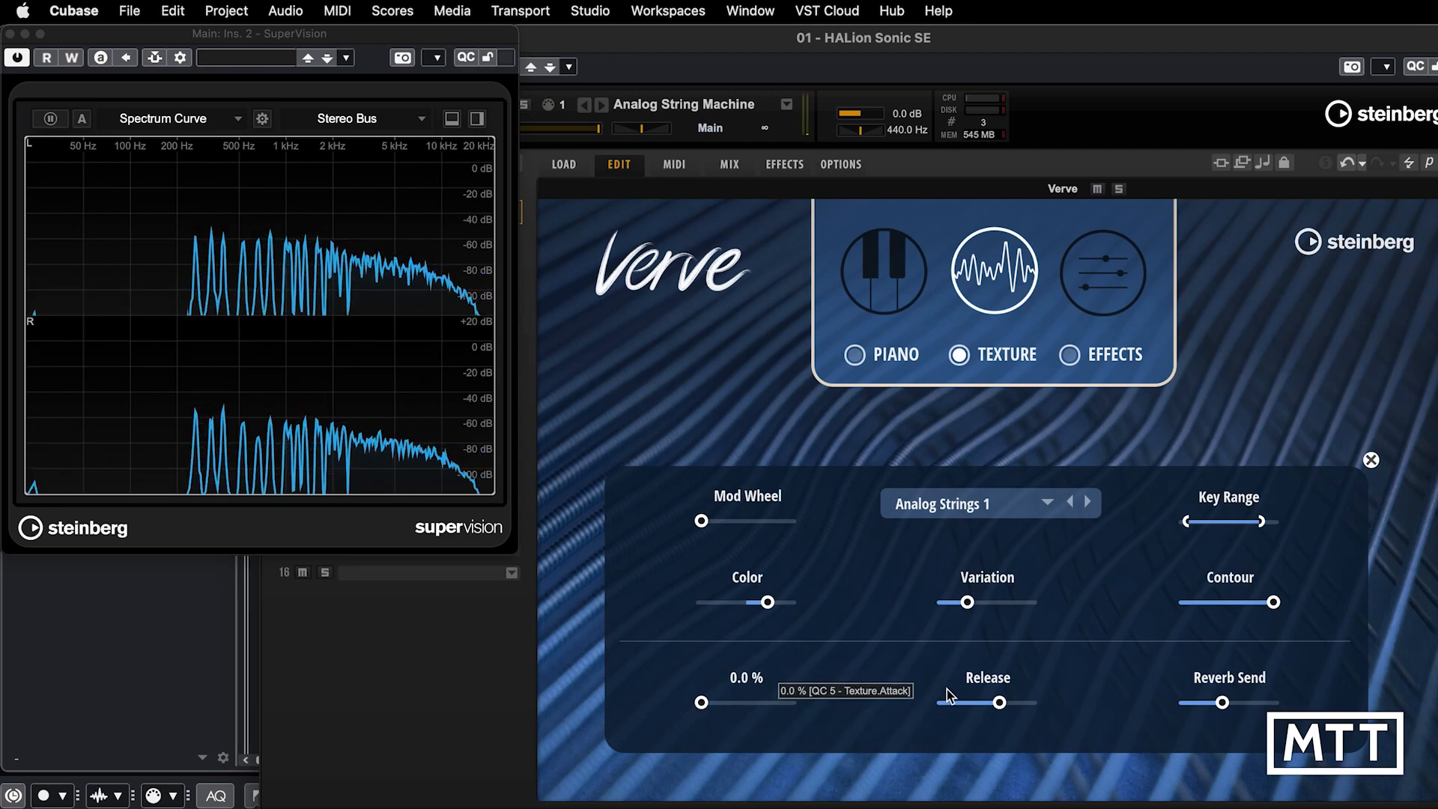
left_click_drag(747, 702, 788, 704)
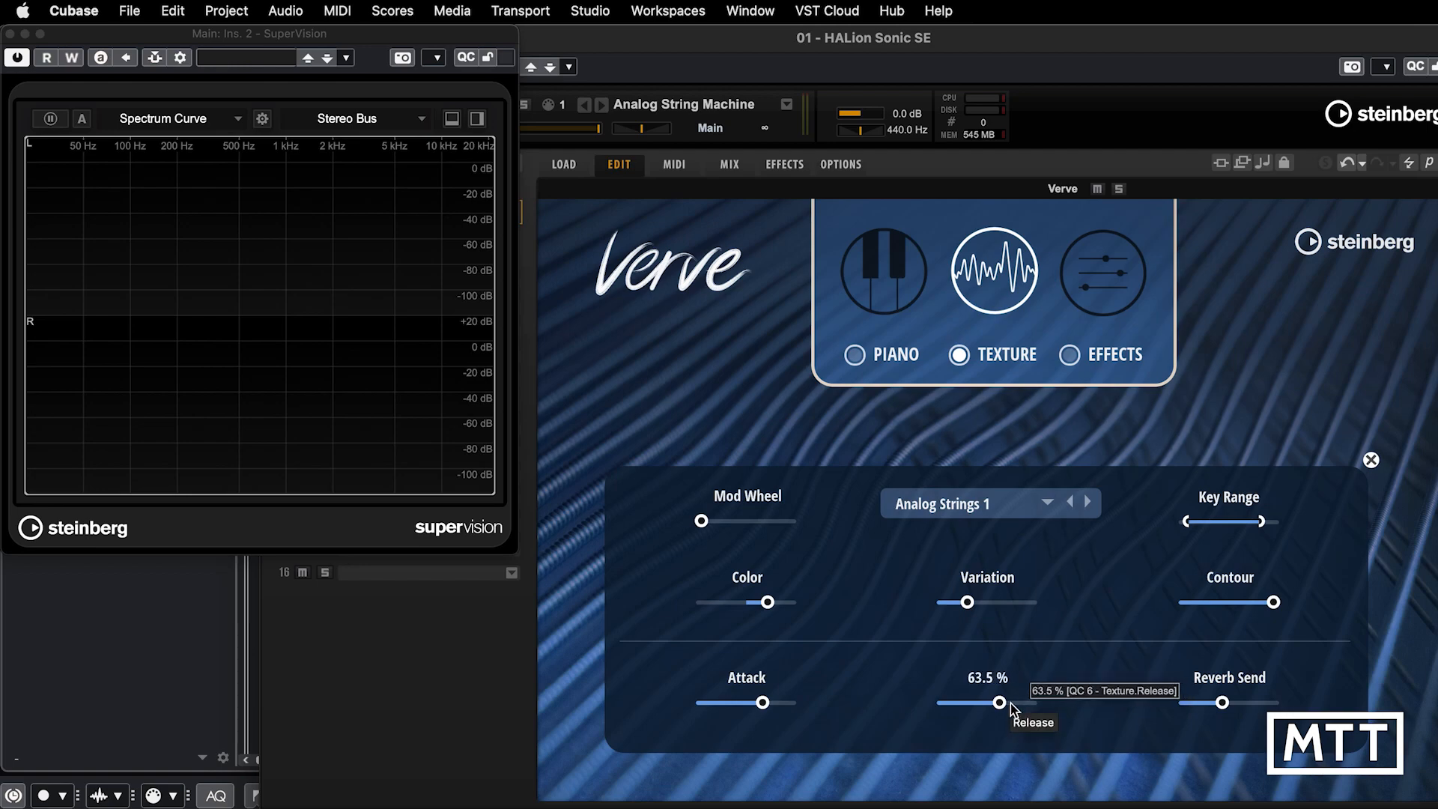
Step: Try the texture's Release at the maximum and bring it back to 64%
left_click_drag(1043, 705, 1100, 716)
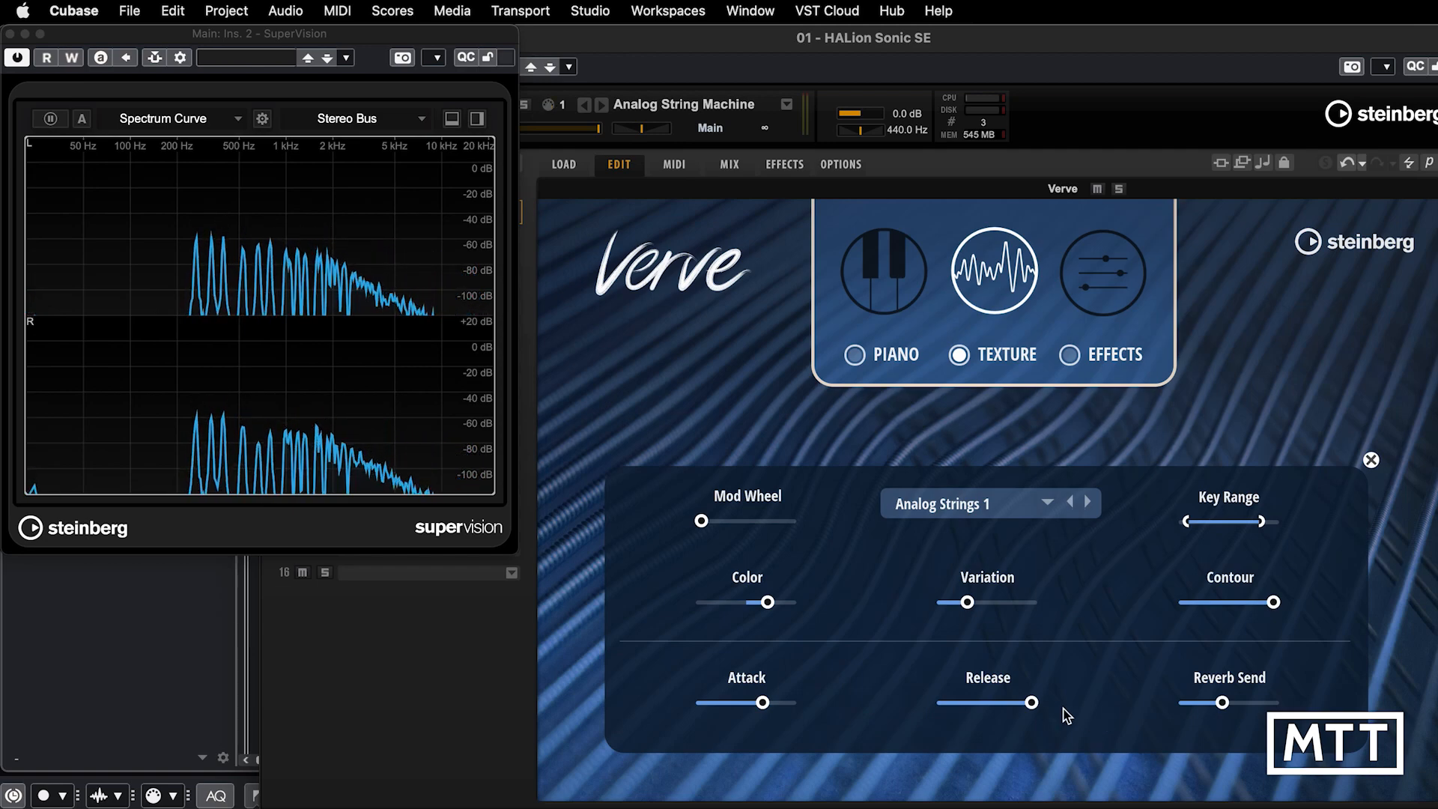
mouse_move(998, 704)
left_click_drag(998, 702, 965, 704)
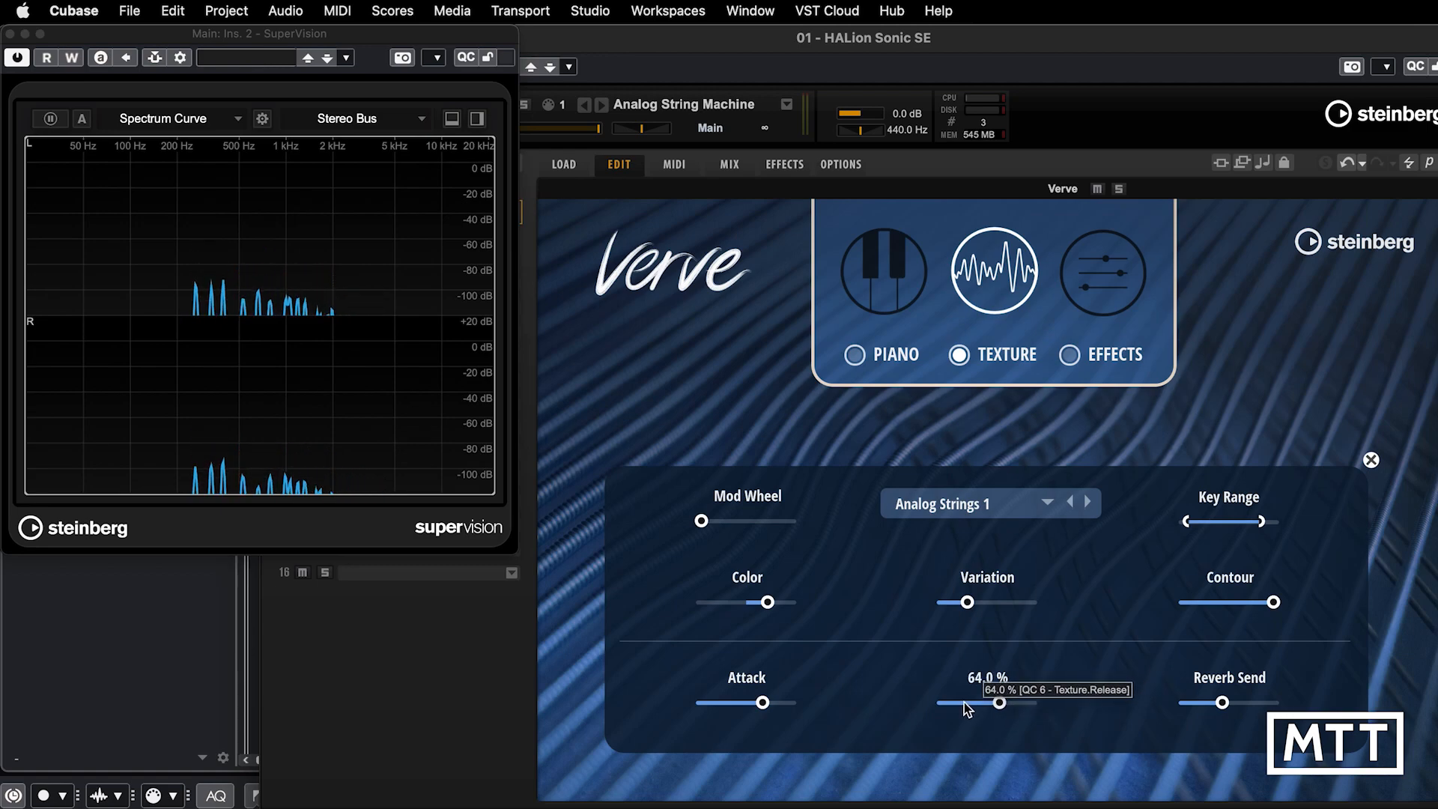
mouse_move(1252, 691)
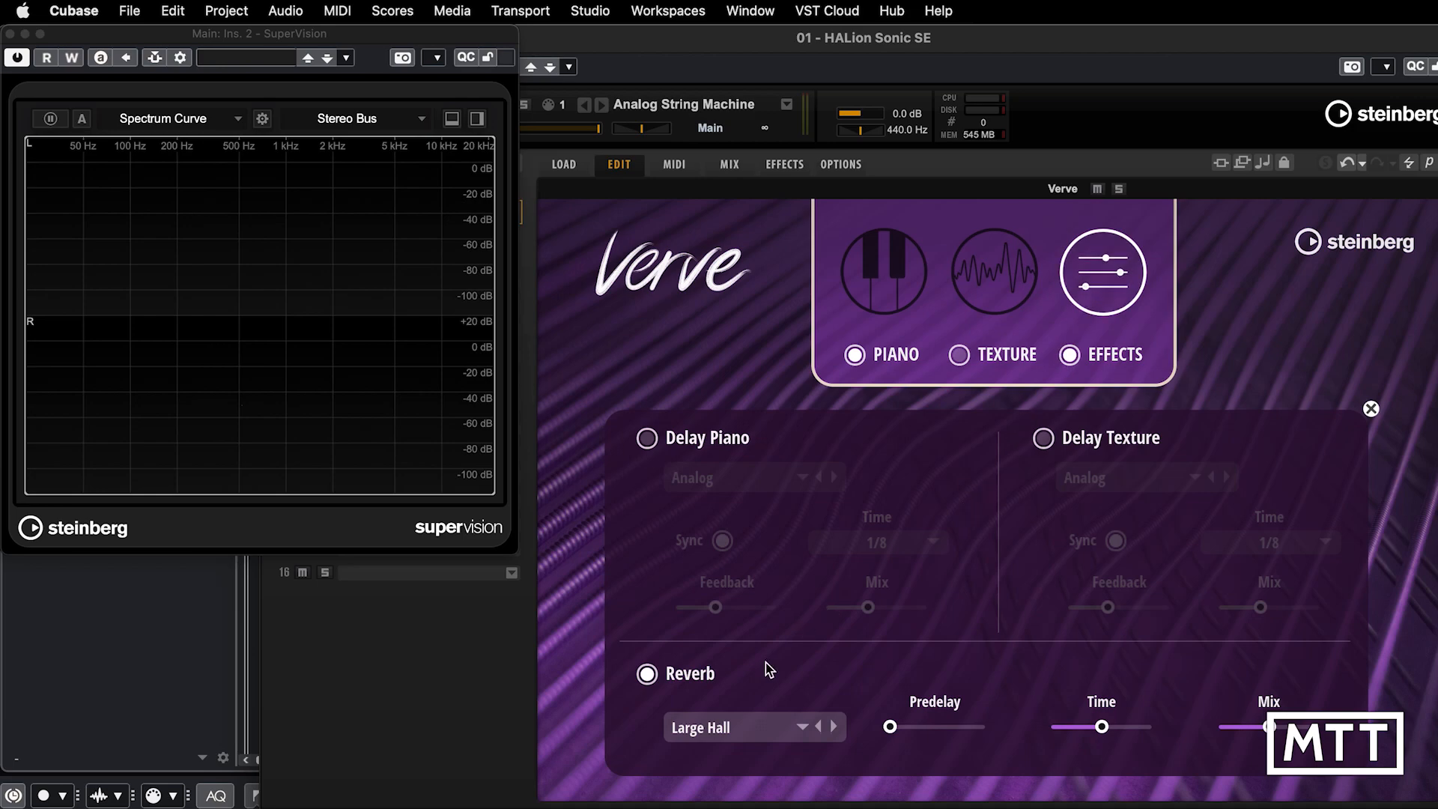
Step: Browse the reverb types in the Effects section and try the Bright Concert Hall reverb
left_click(800, 728)
mouse_move(847, 729)
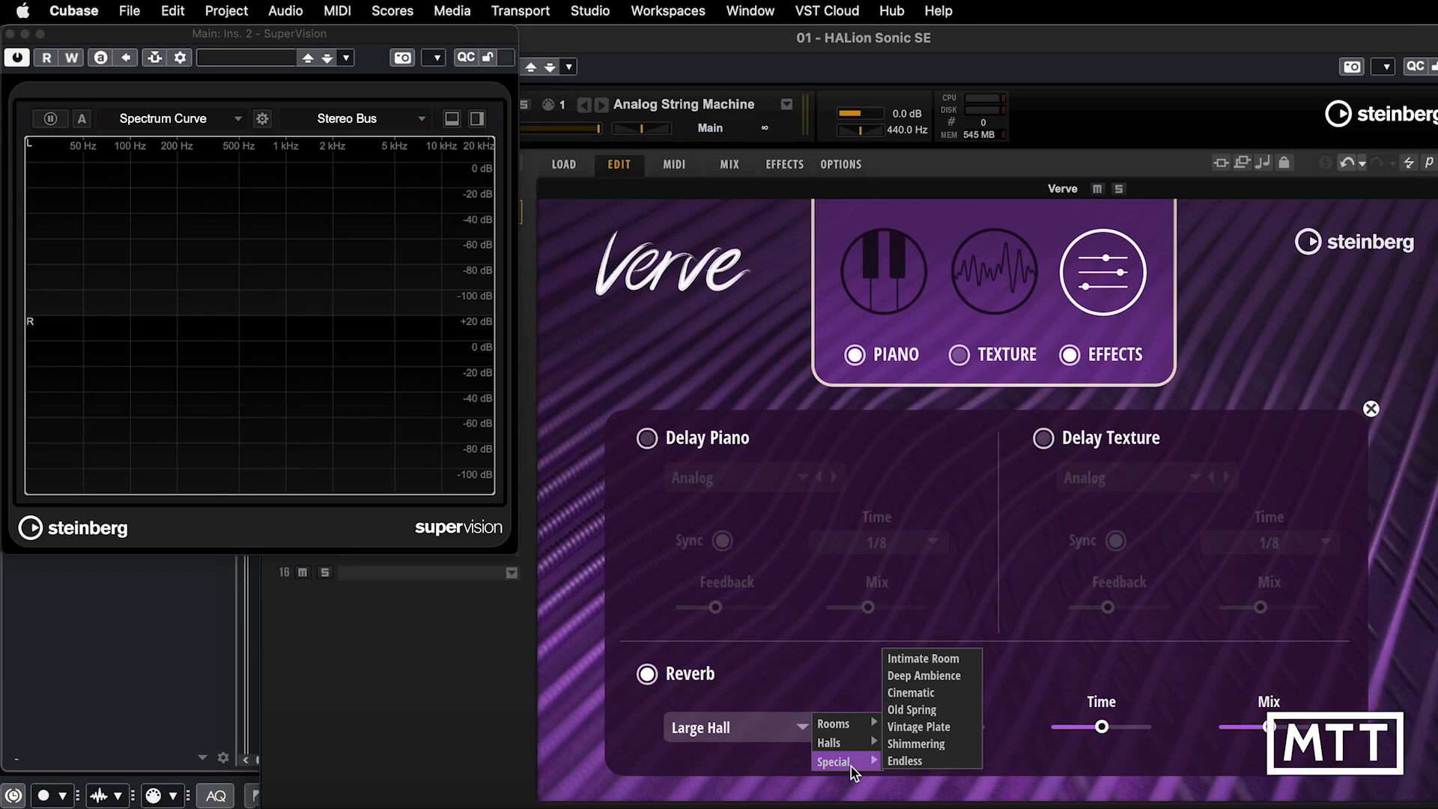
mouse_move(854, 733)
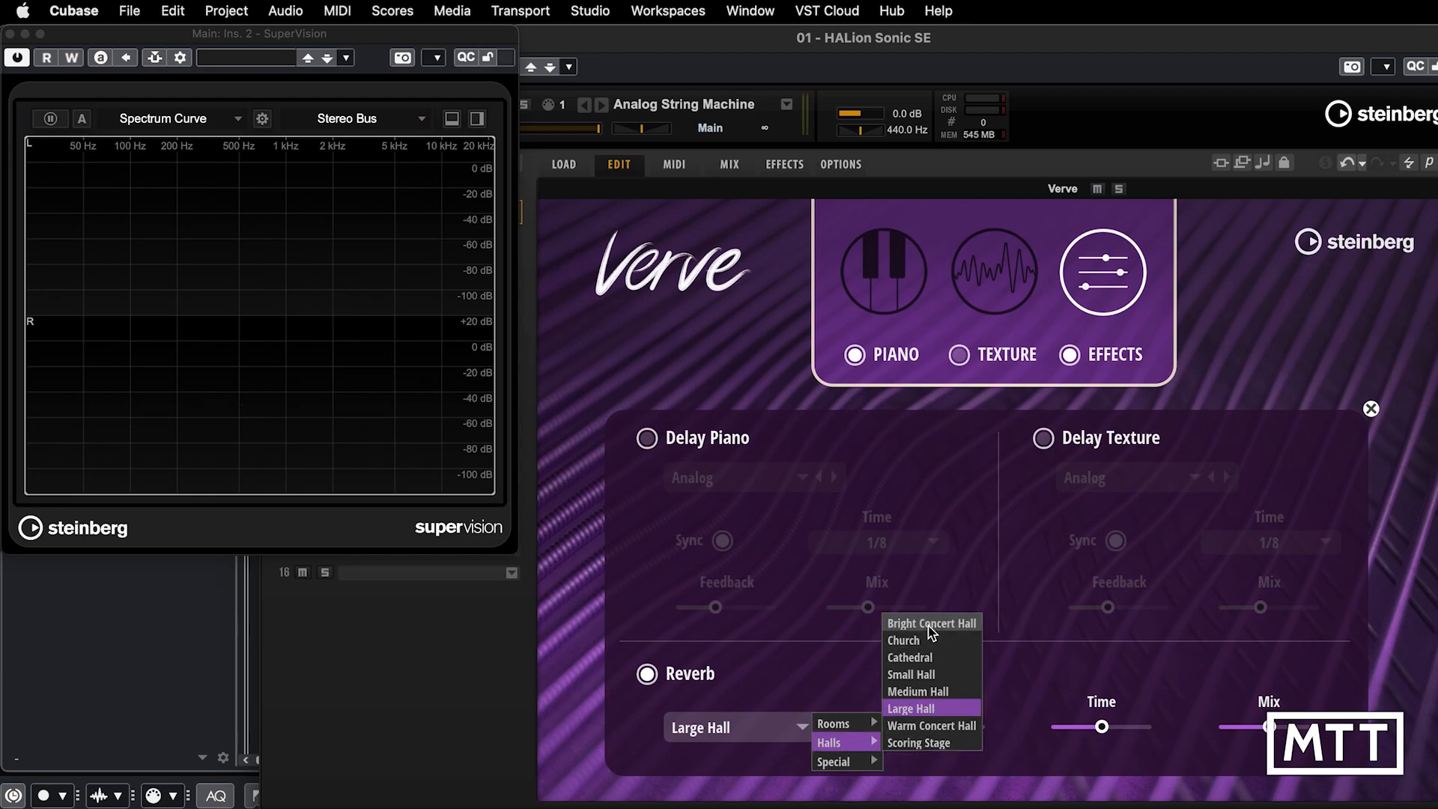
left_click(931, 624)
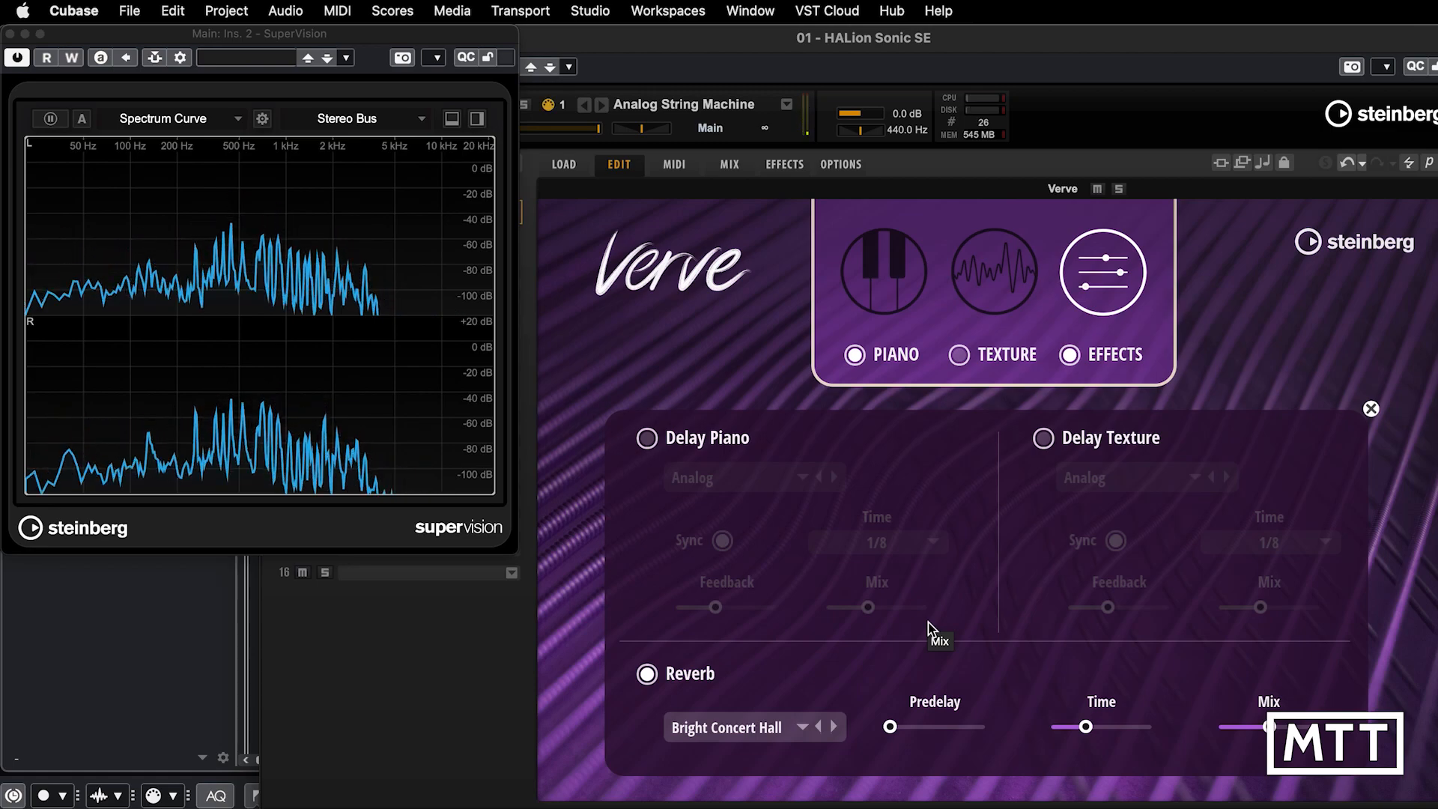
Step: Set the reverb to the Cinematic type from the Special category
left_click(803, 728)
mouse_move(831, 762)
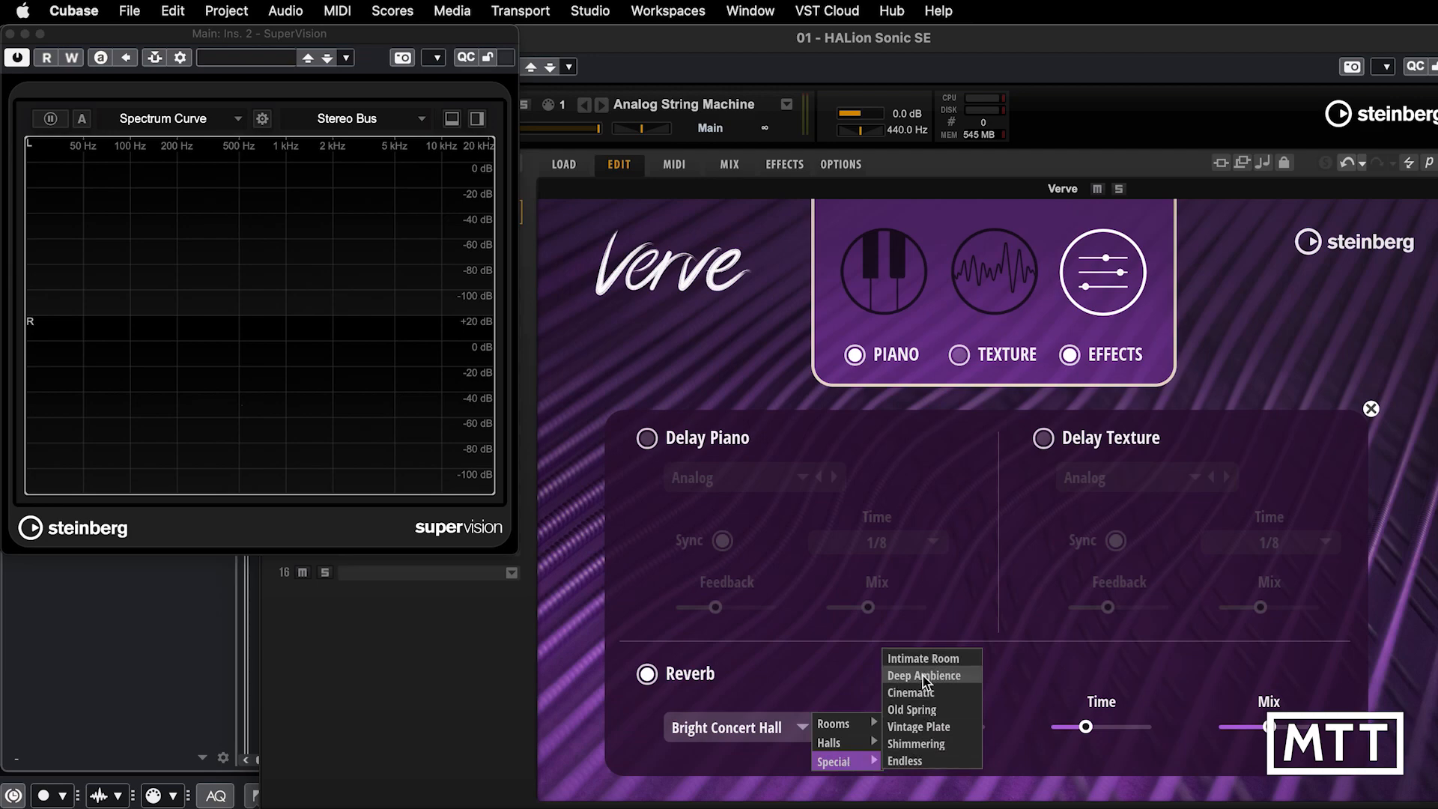
left_click(915, 693)
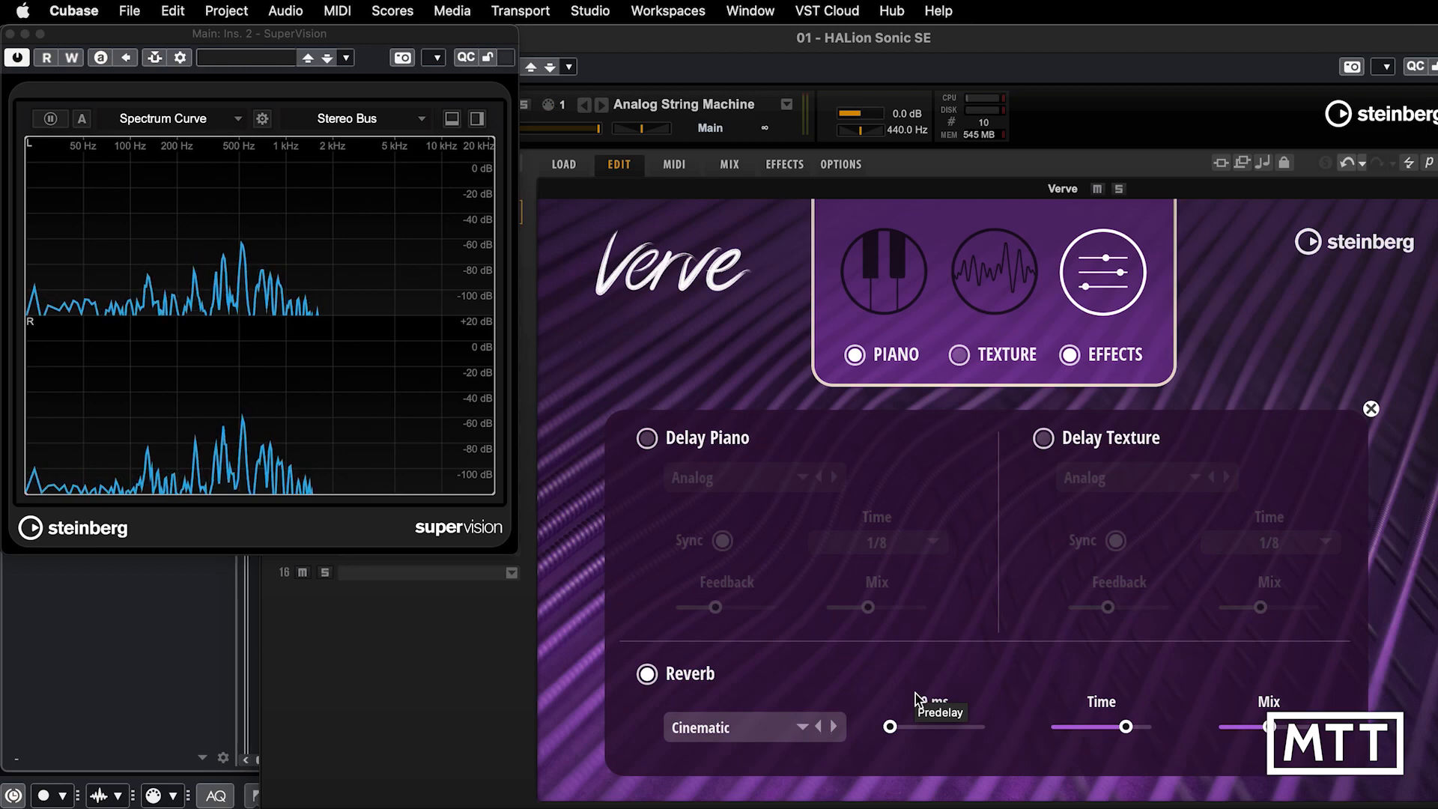
Step: Try the Endless reverb type from the Special category
left_click(791, 731)
mouse_move(833, 766)
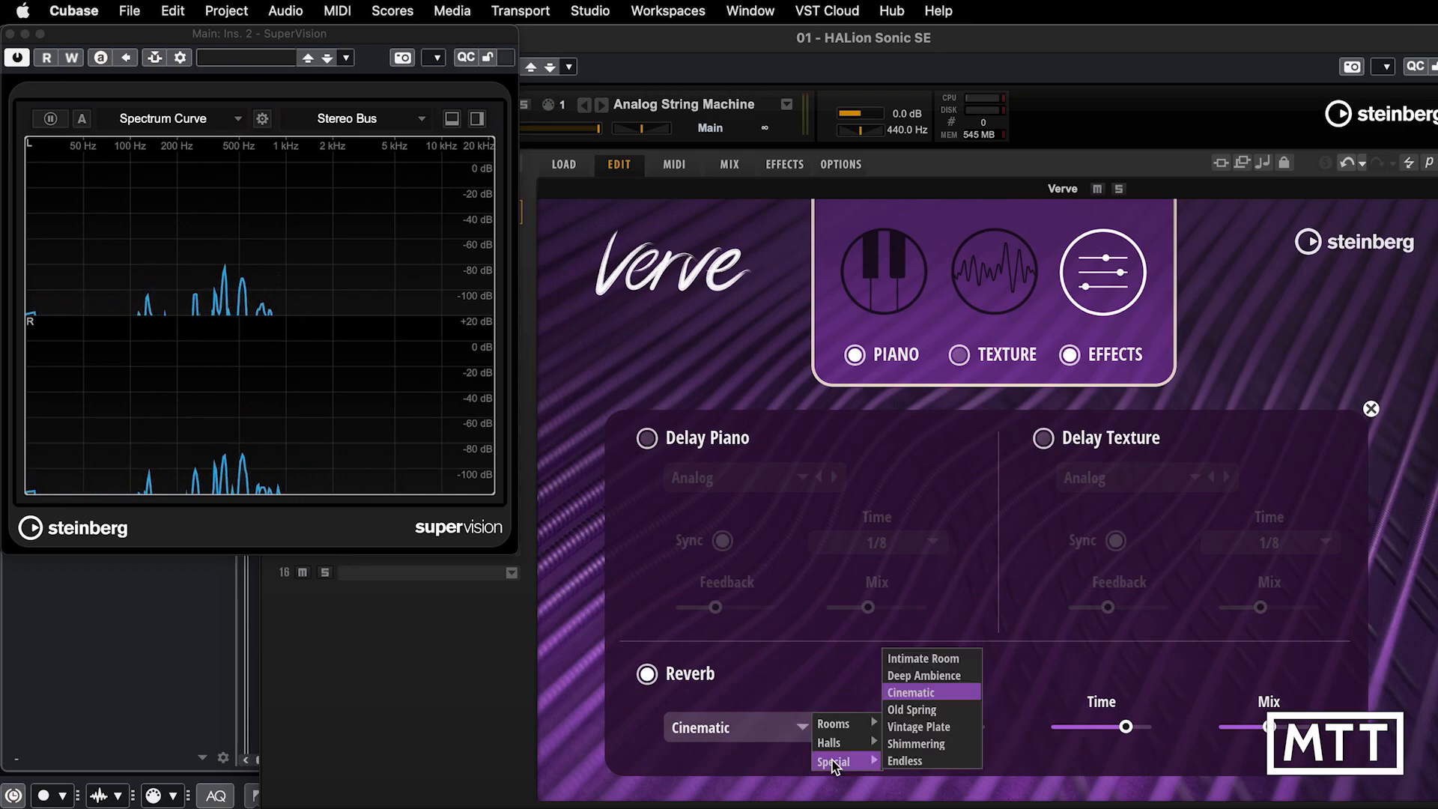
left_click(912, 762)
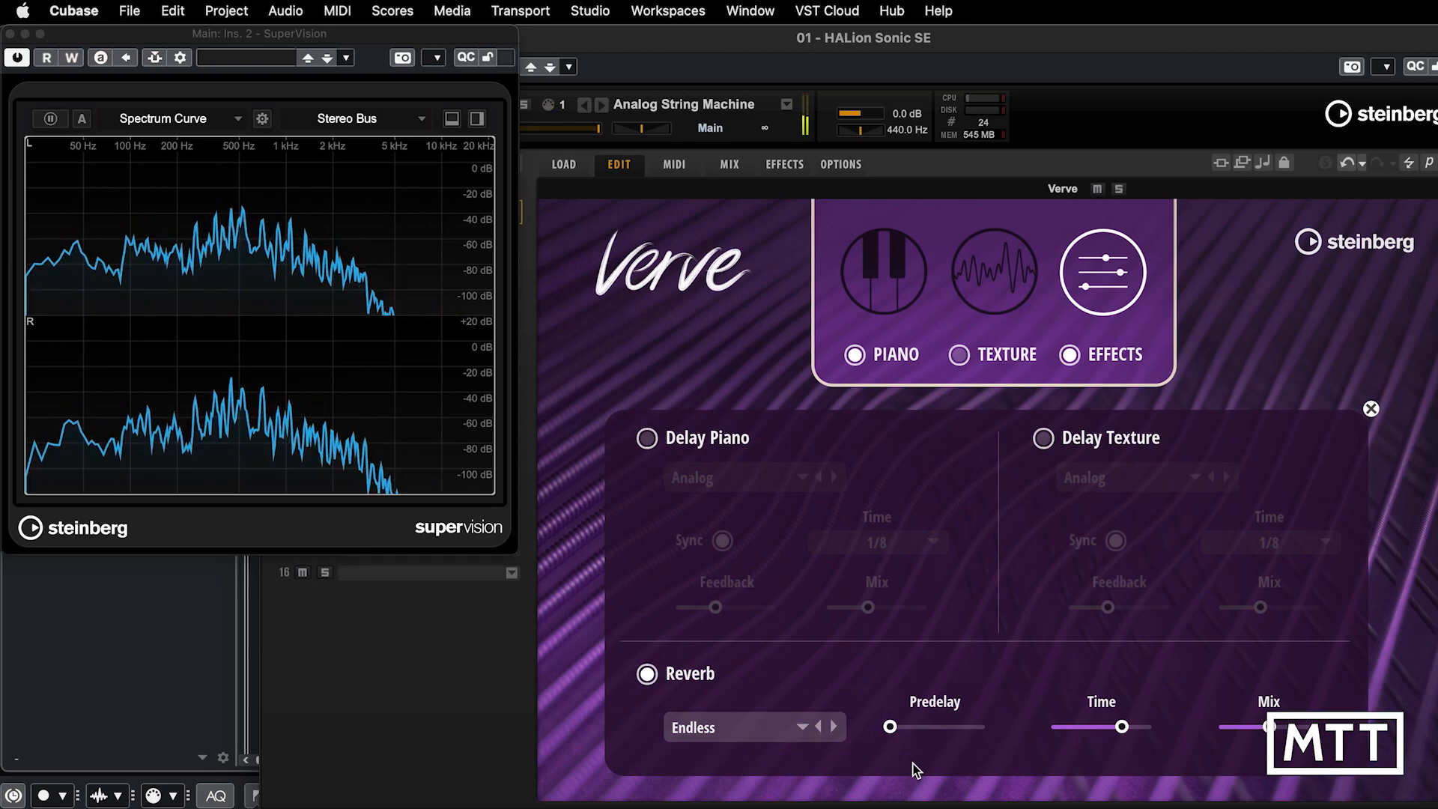
Step: Set the reverb to the Large Hall type from the Halls category, with Time at 100% and Predelay at its minimum
left_click(814, 728)
mouse_move(852, 738)
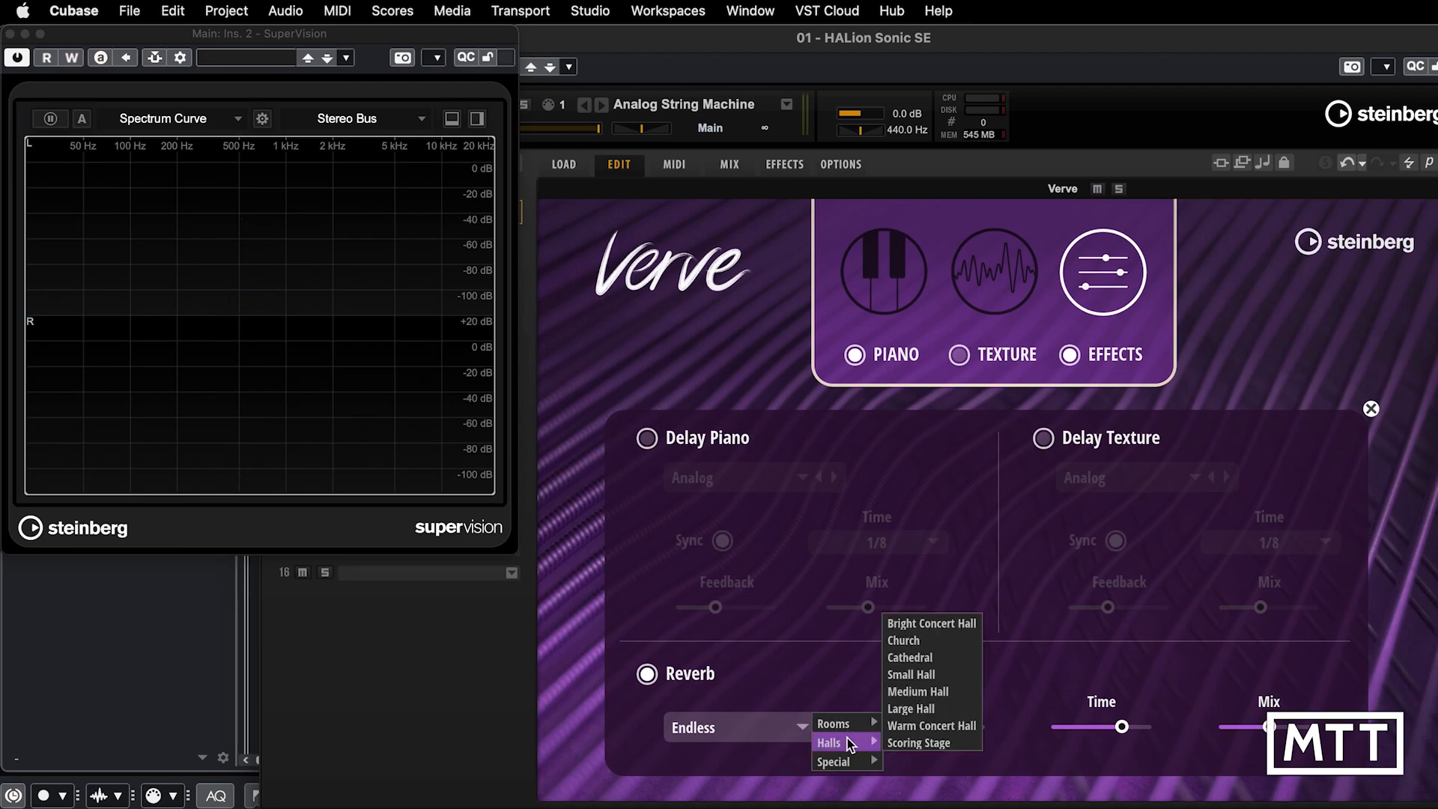
left_click(910, 709)
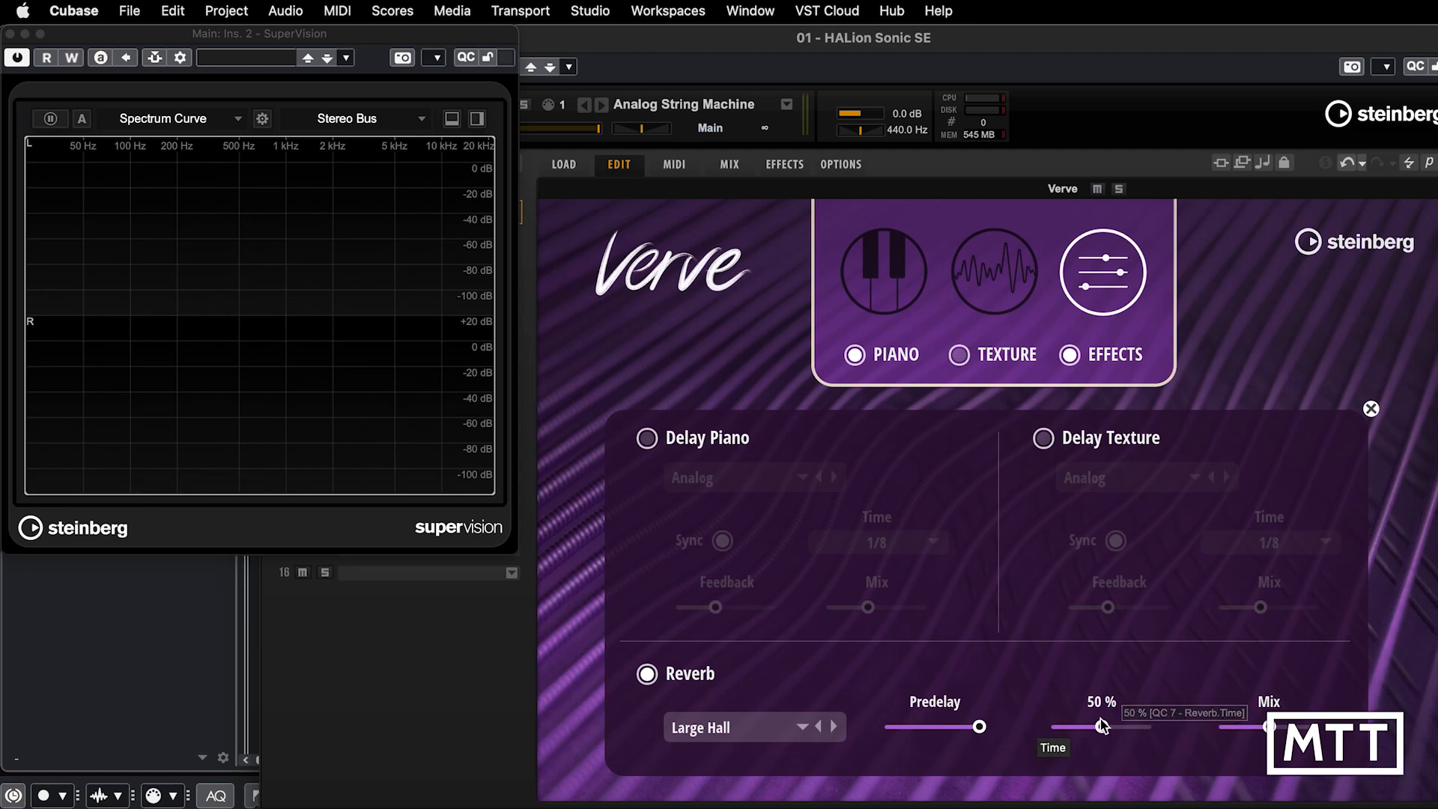
left_click_drag(1103, 726, 1172, 738)
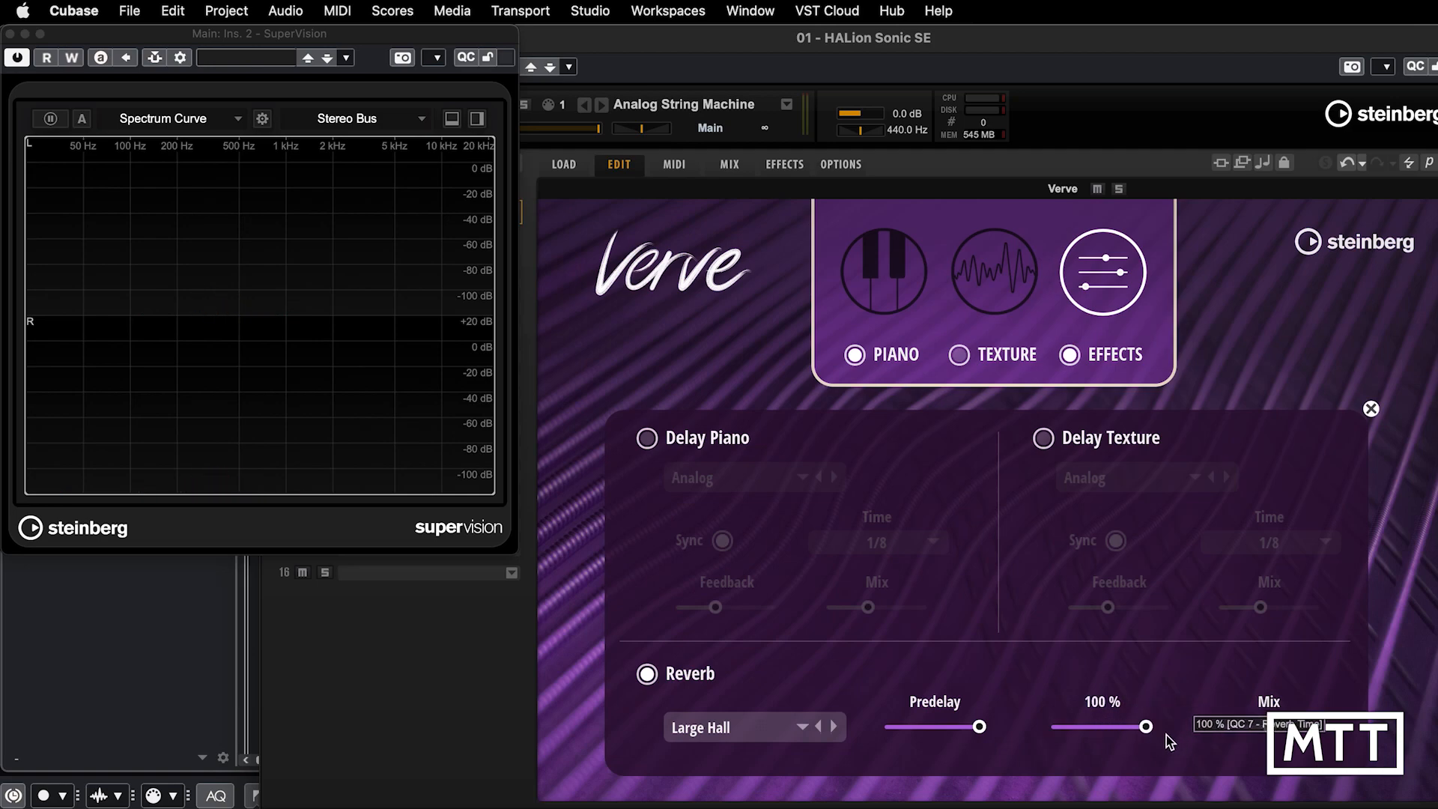
left_click_drag(980, 726, 837, 726)
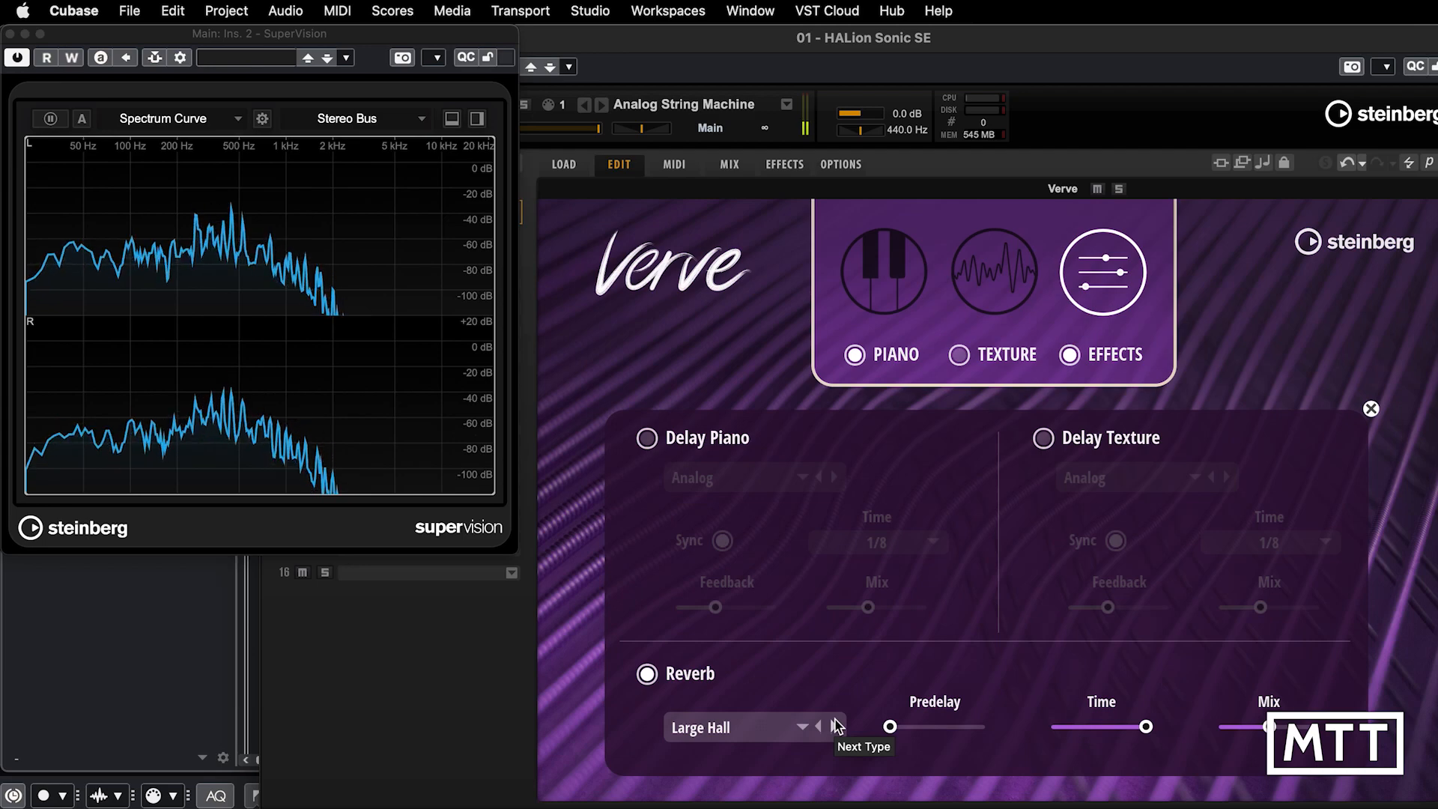
Step: Try the reverb's Mix at its minimum and bring it back to 0.1 dB
mouse_move(1271, 731)
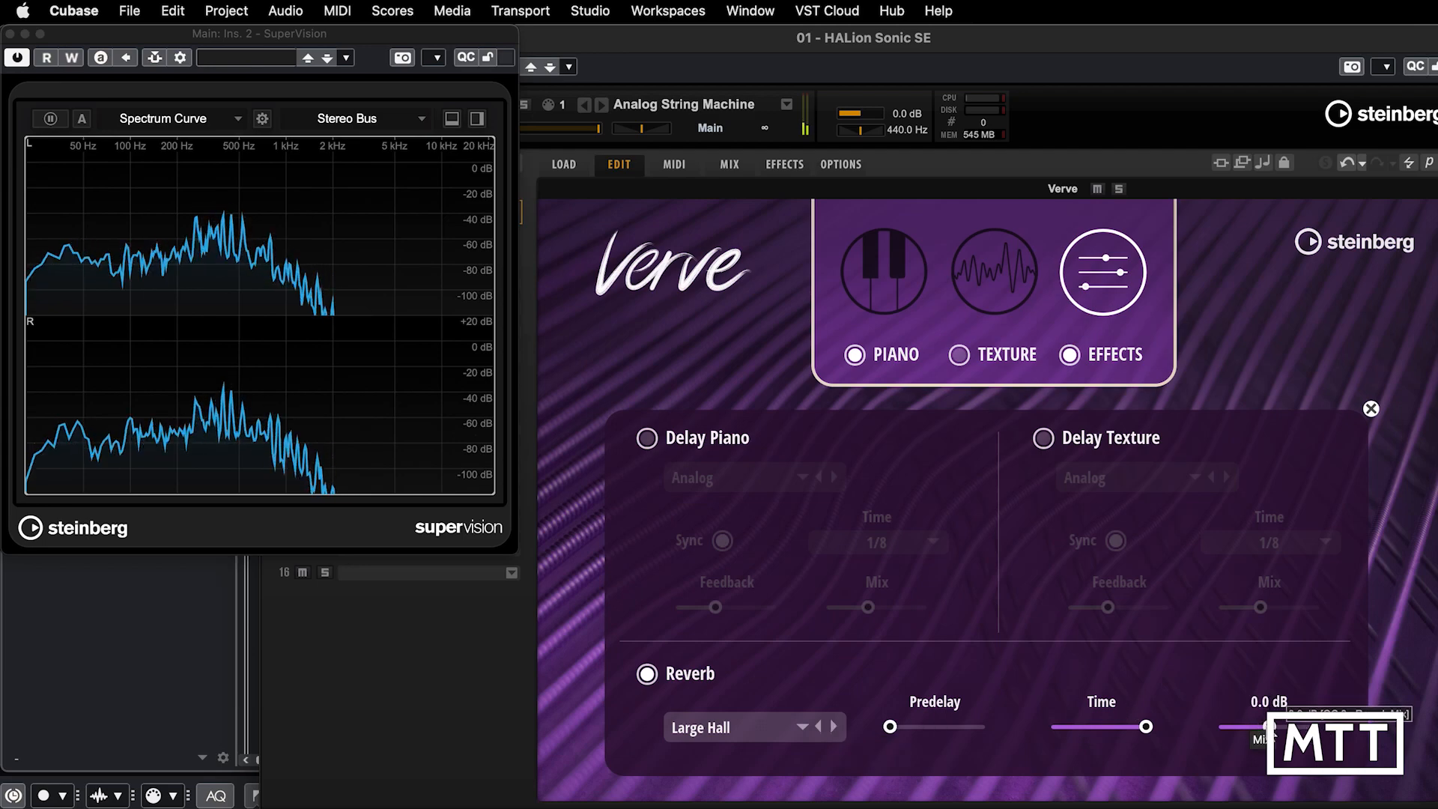
mouse_move(1272, 731)
left_mouse_down()
mouse_move(1326, 737)
mouse_move(1227, 730)
mouse_move(1271, 739)
left_mouse_up()
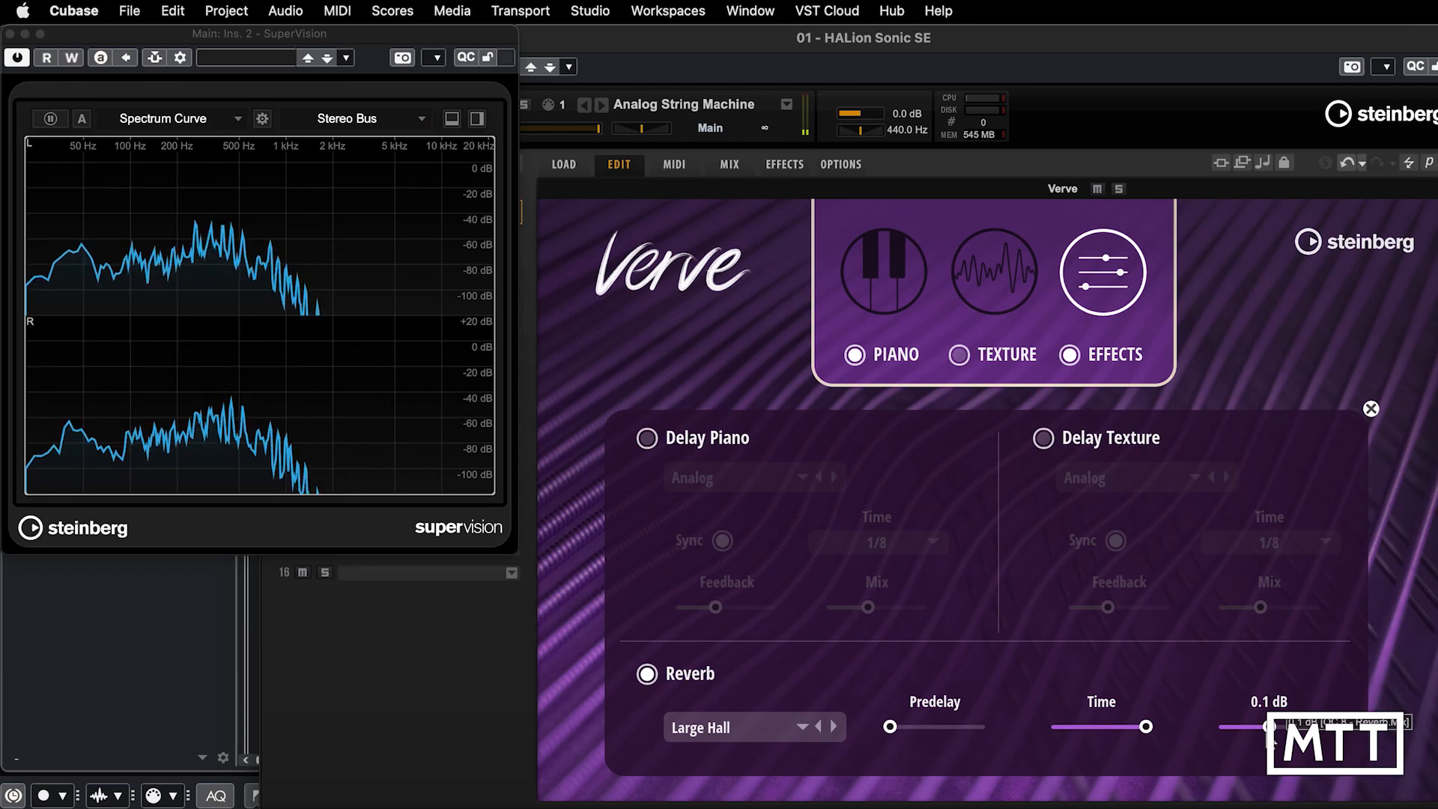
left_click_drag(1270, 738, 1196, 734)
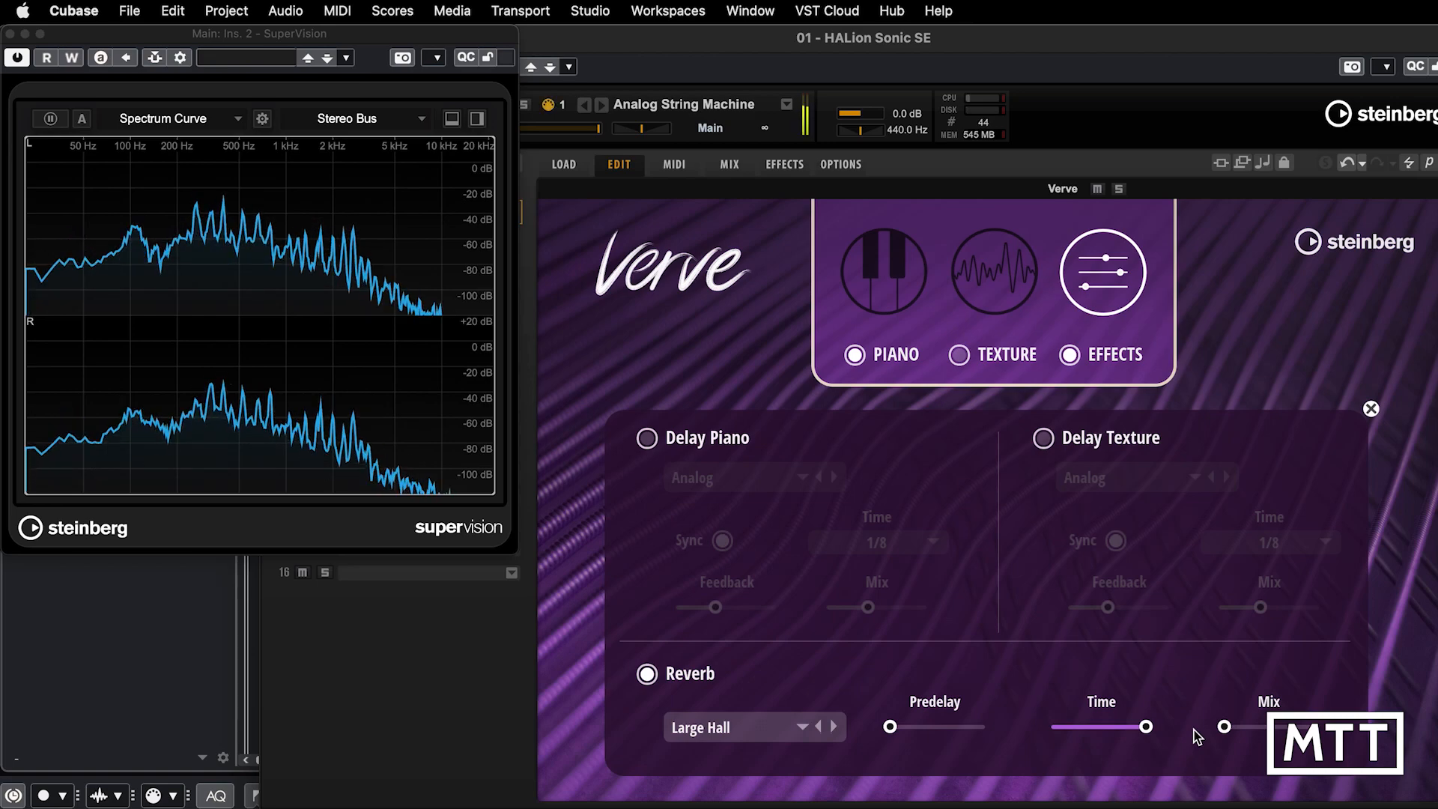
mouse_move(1265, 717)
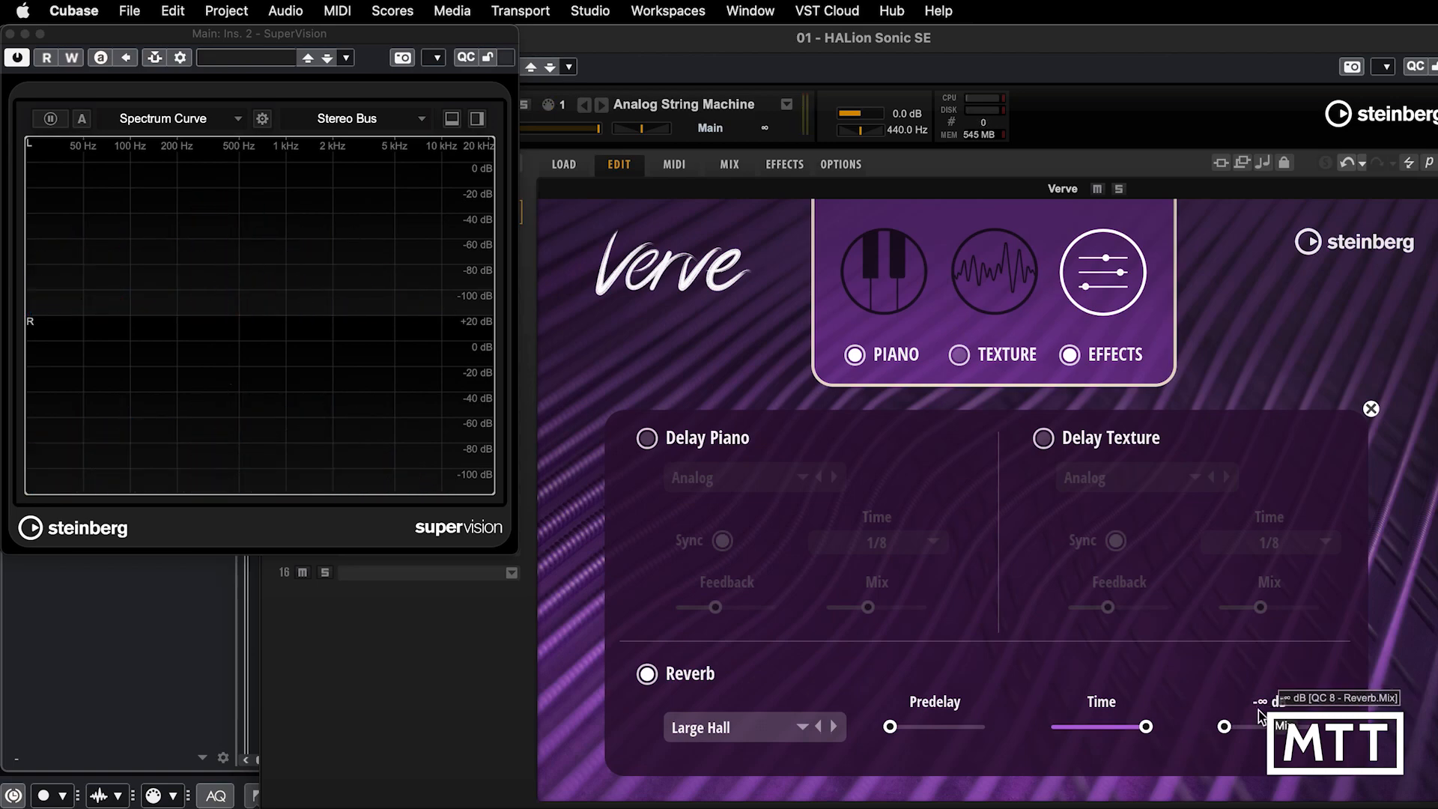
left_click_drag(1224, 726, 1268, 729)
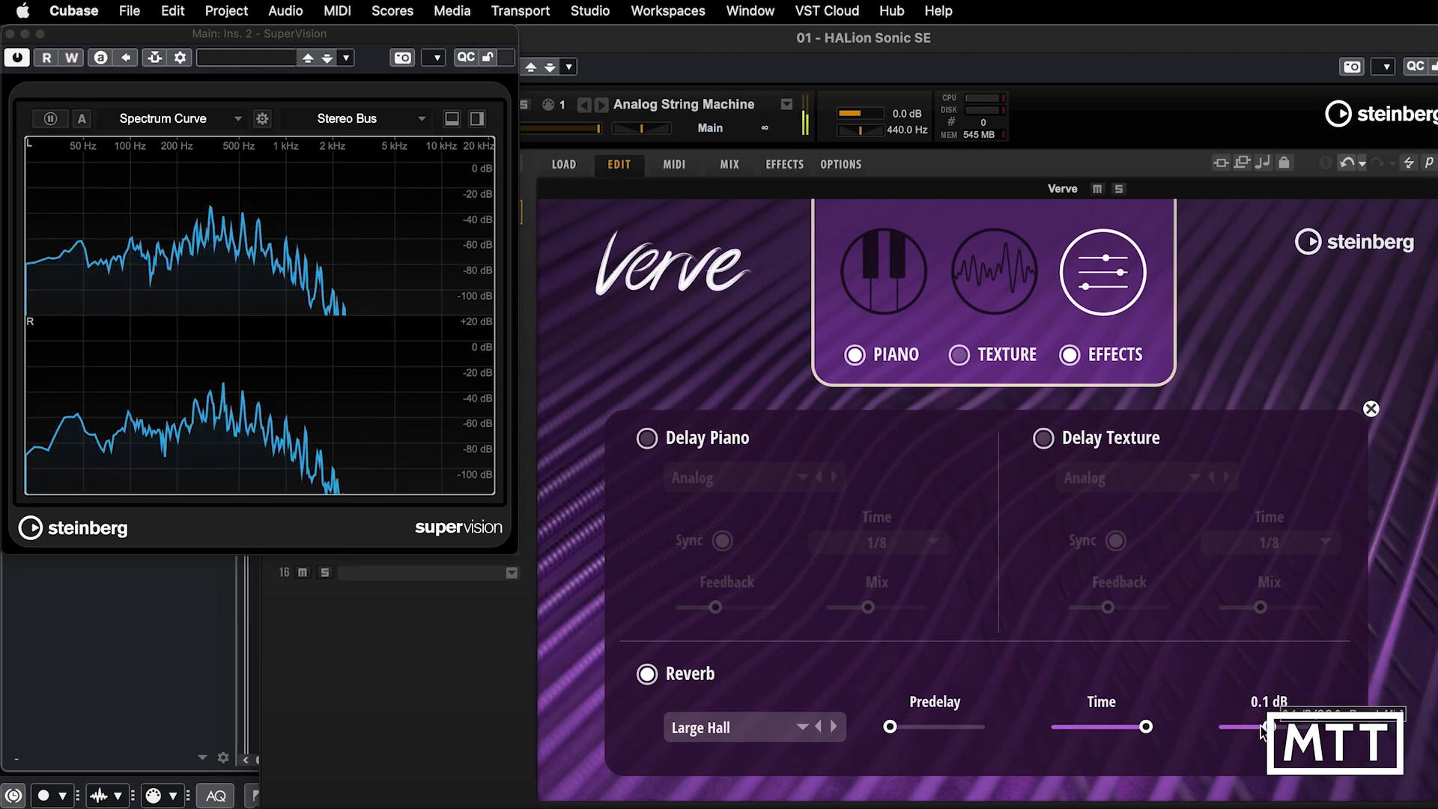
Step: Switch the reverb off and enable Delay Piano with the Analog type
left_click(647, 675)
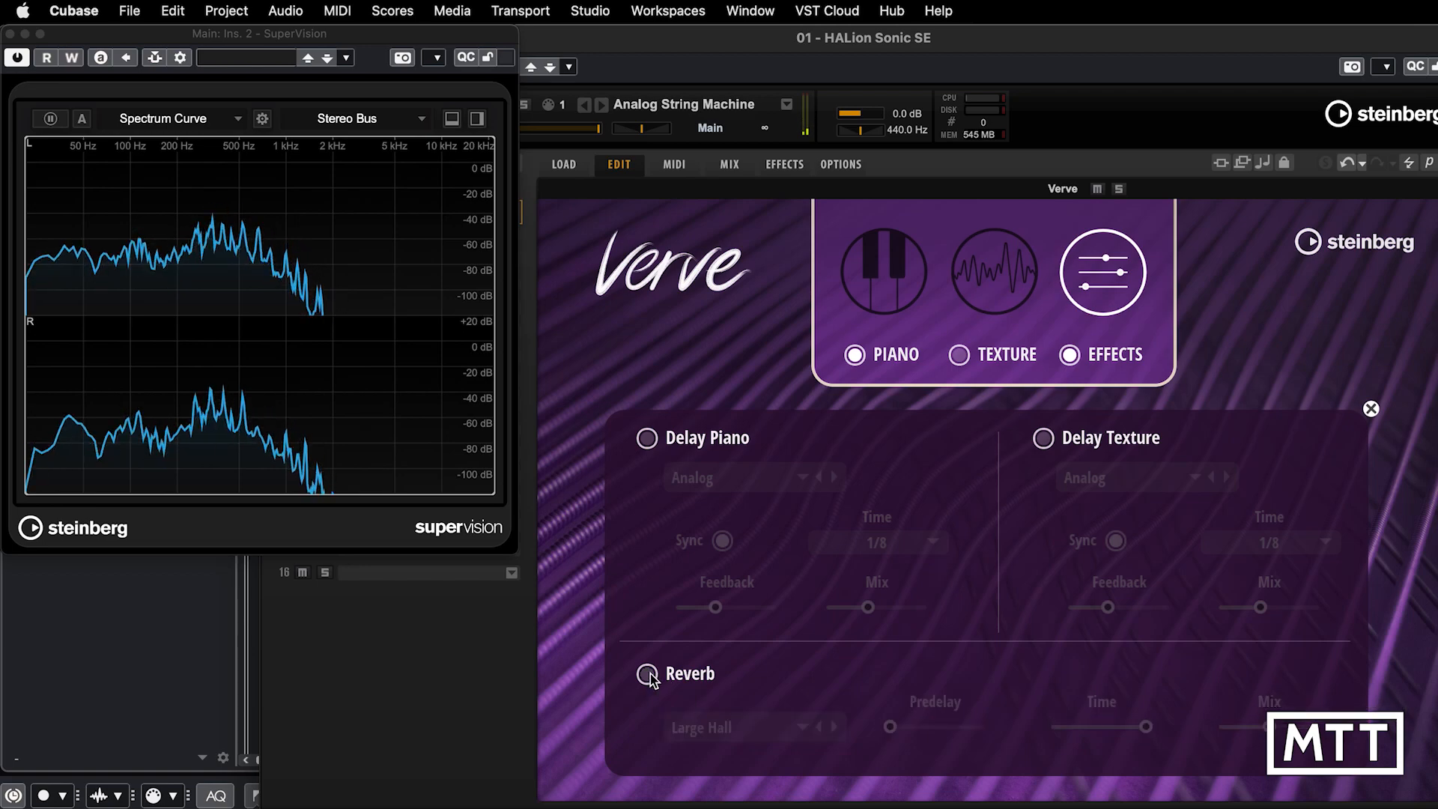
left_click(647, 439)
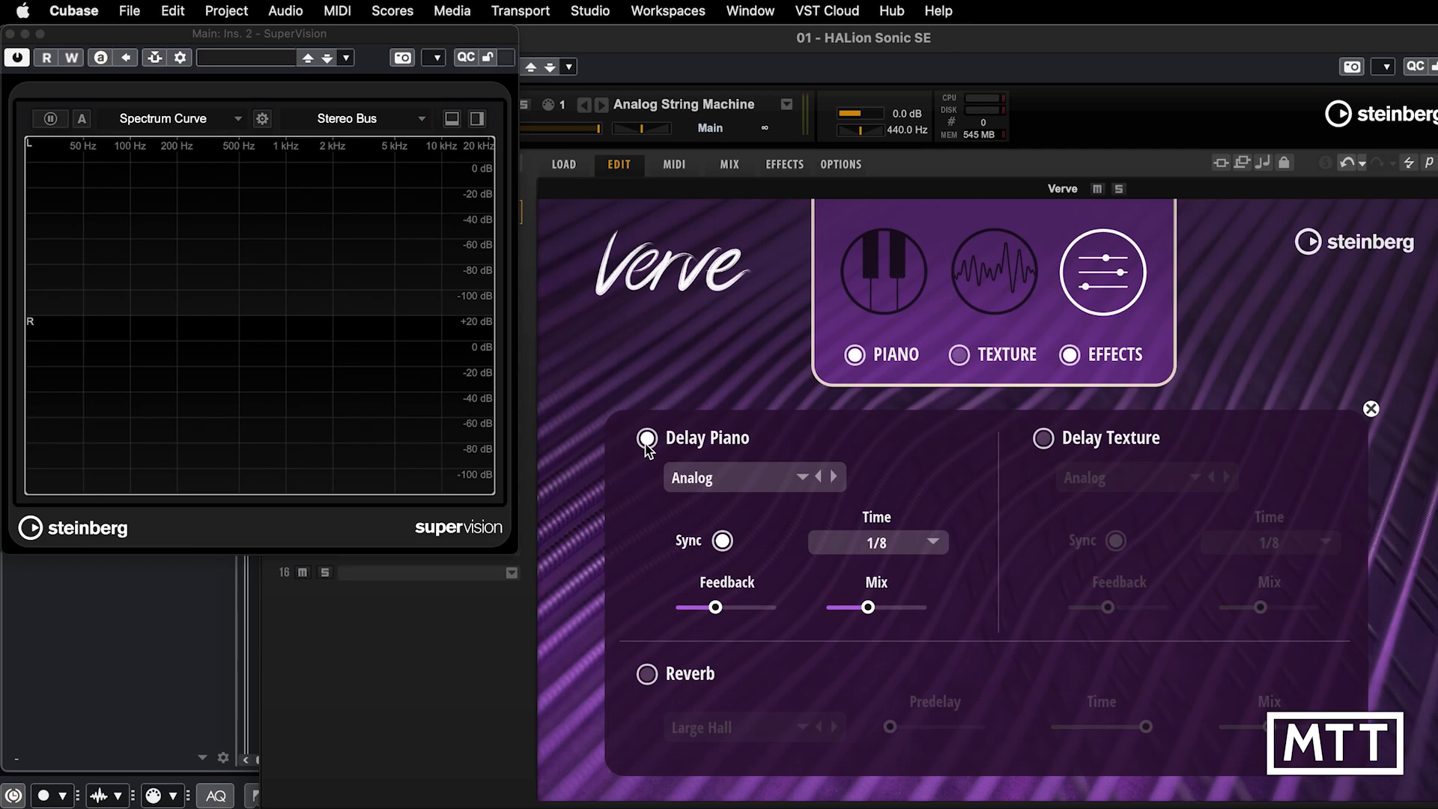
left_click(806, 483)
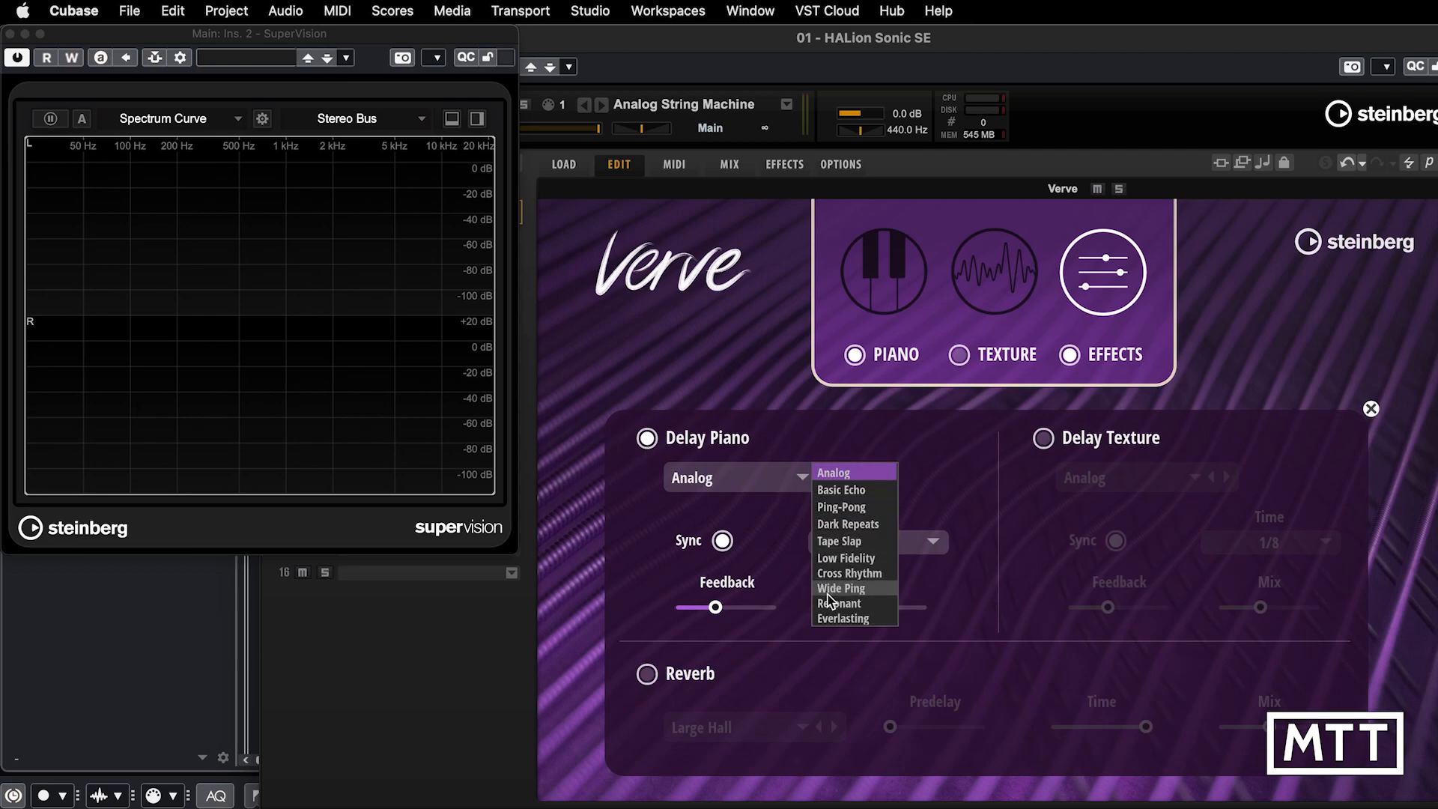
left_click(834, 474)
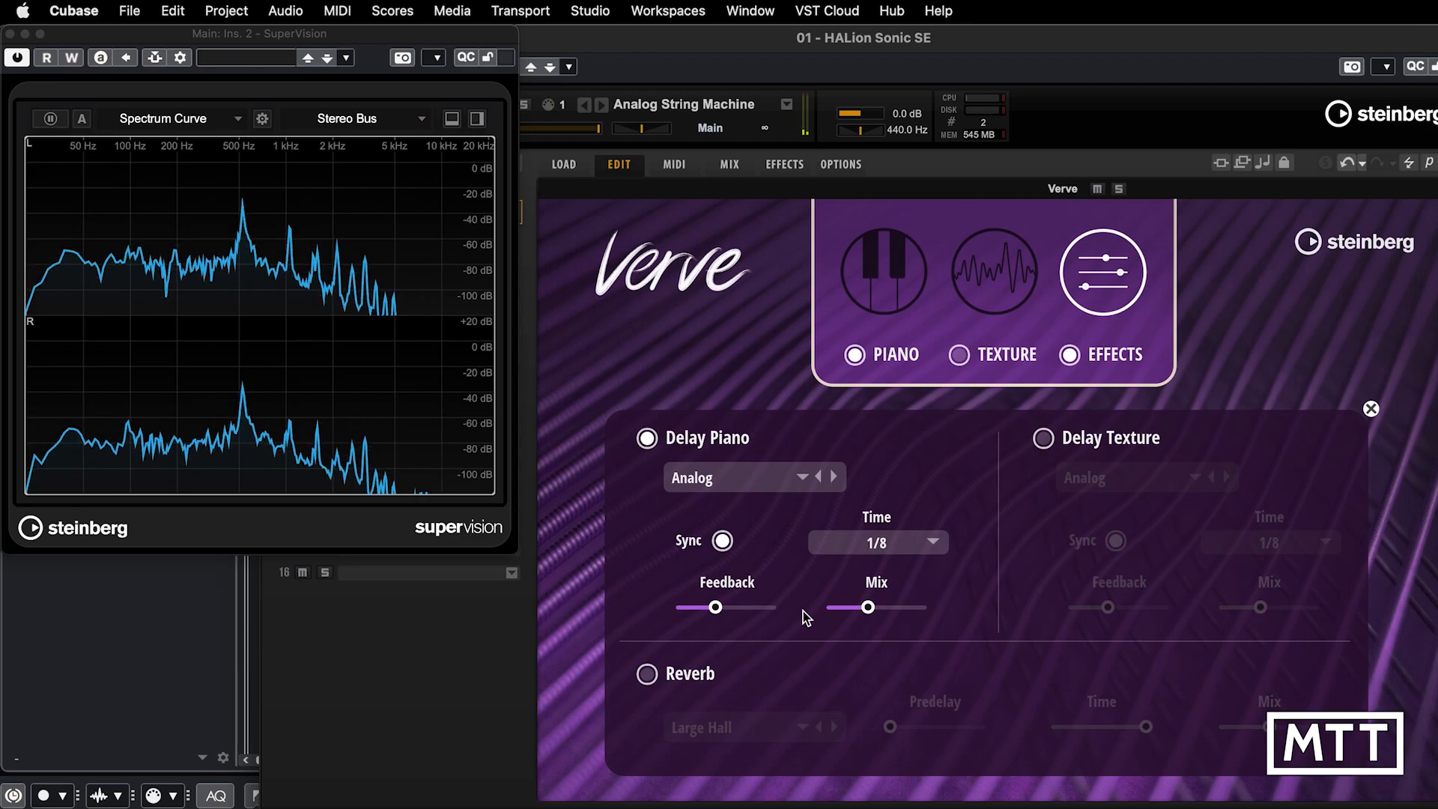
Step: Step through the piano delay types Basic Echo, Ping-Pong, Dark Repeats, Tape Slap and Low Fidelity
left_click(803, 477)
left_click(843, 472)
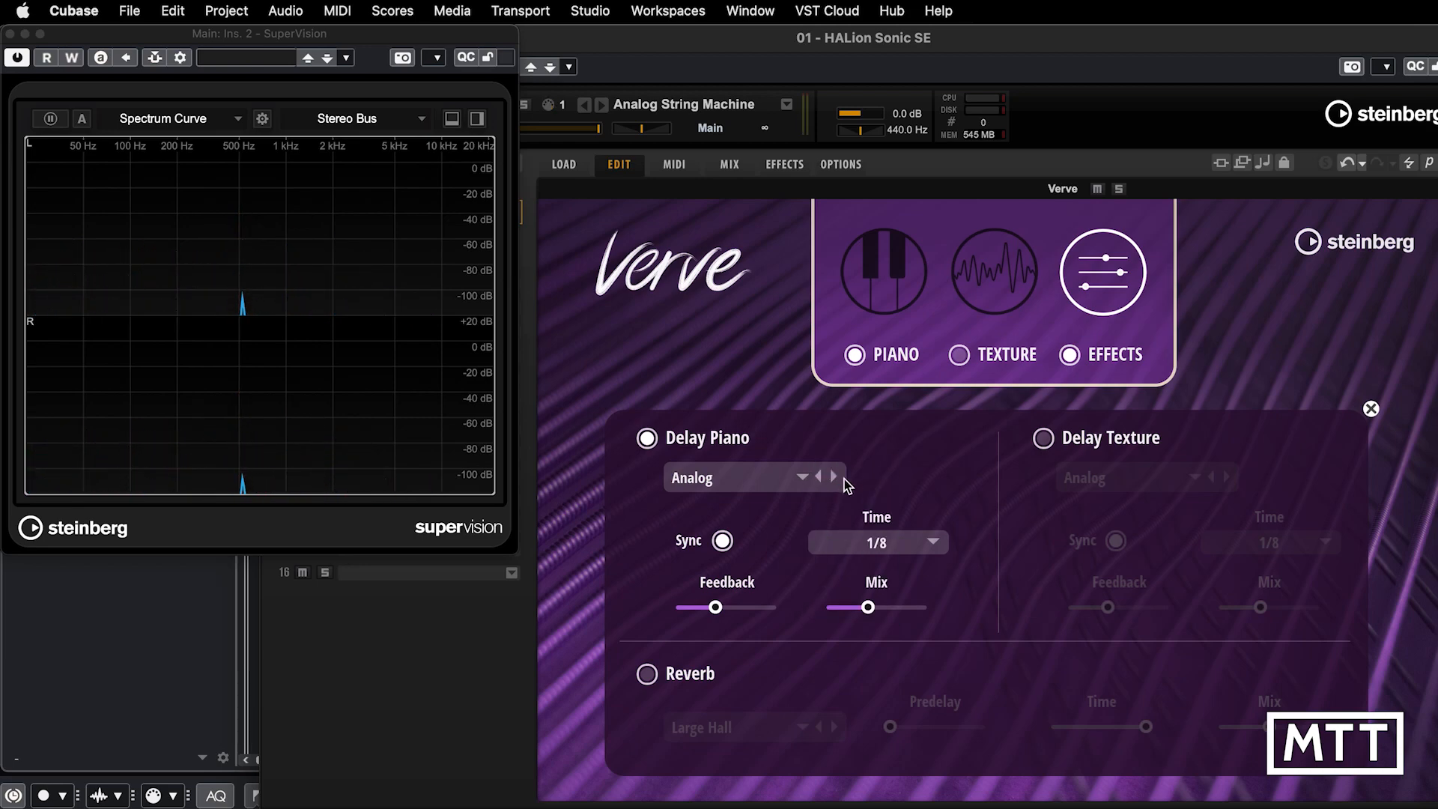
left_click(834, 477)
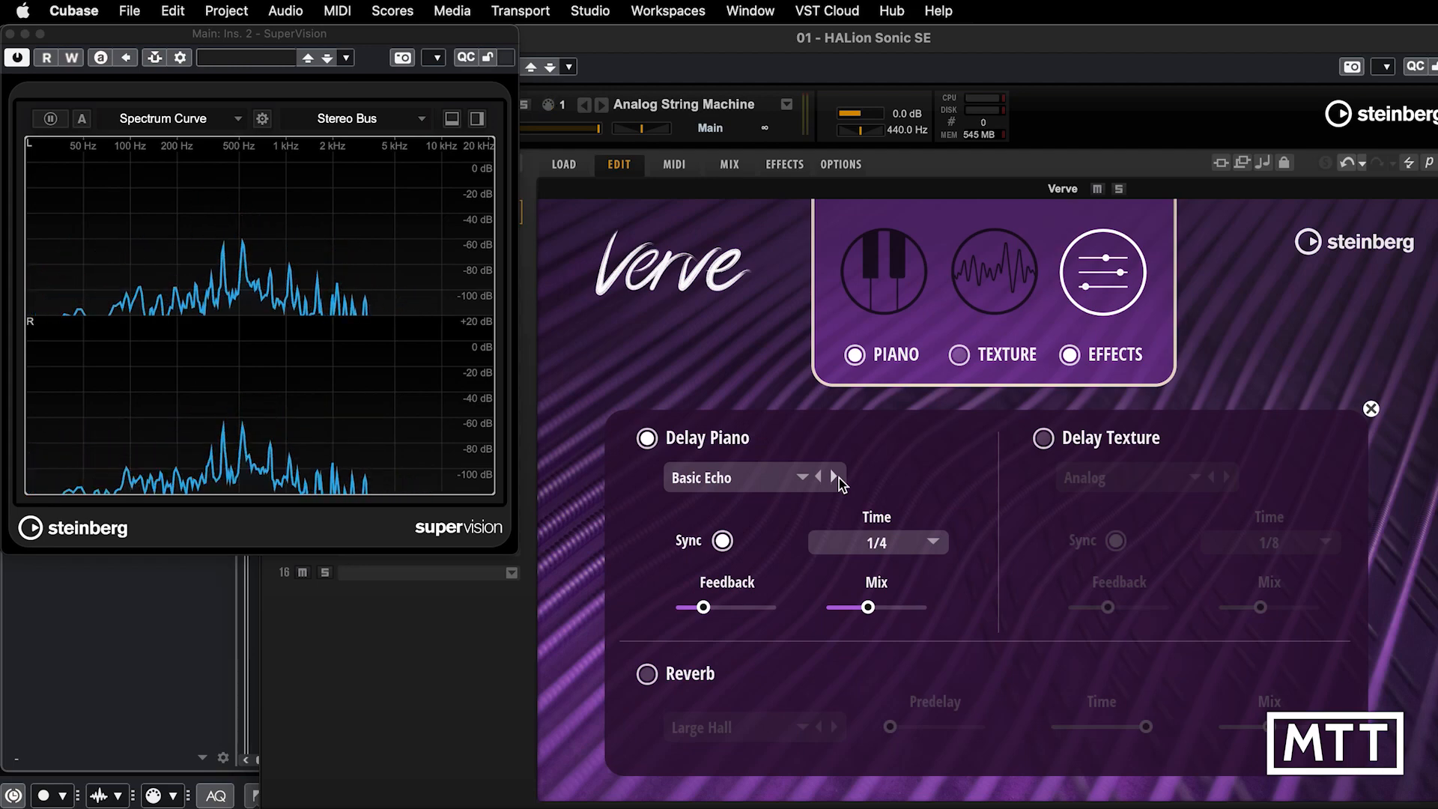
left_click(834, 477)
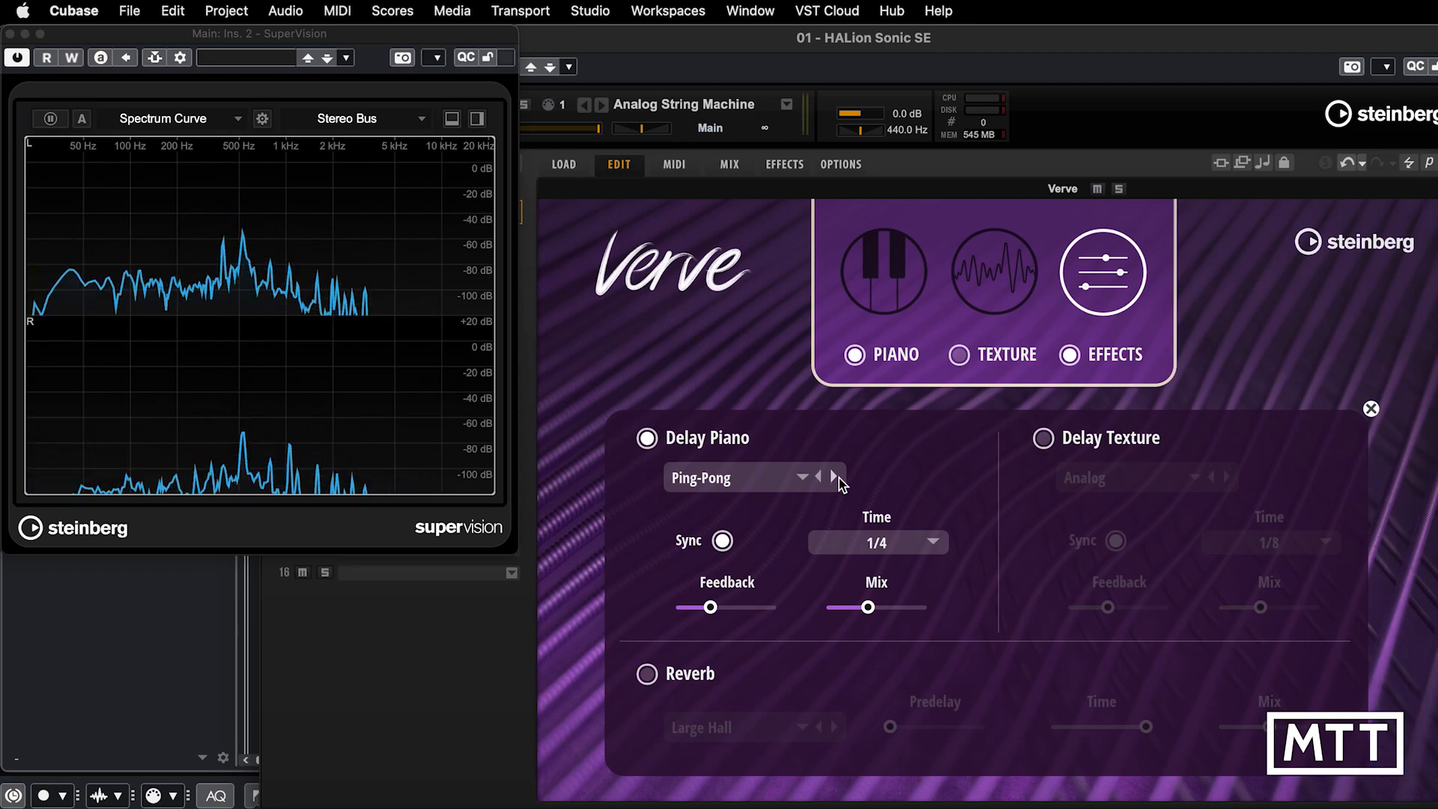
left_click(834, 477)
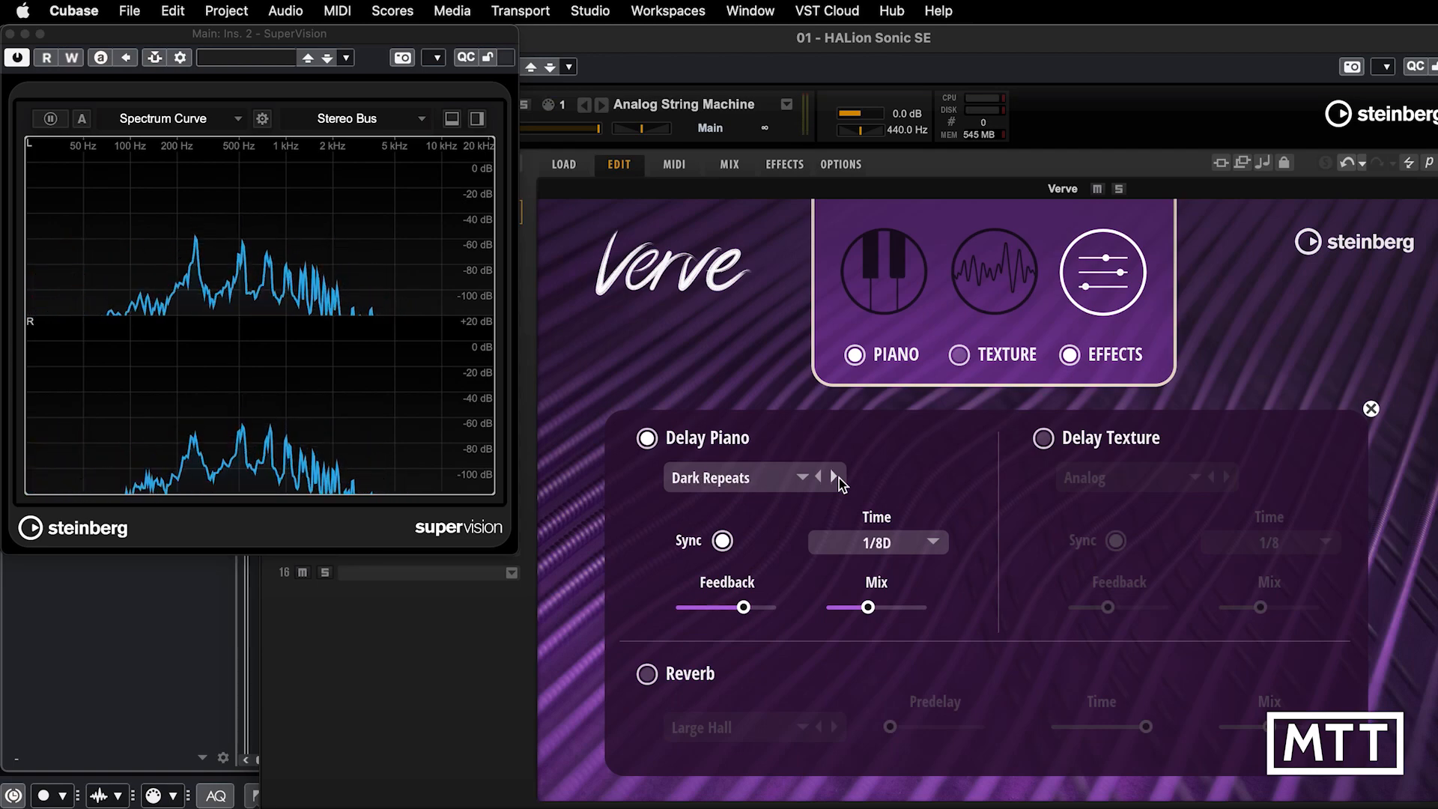
left_click(821, 480)
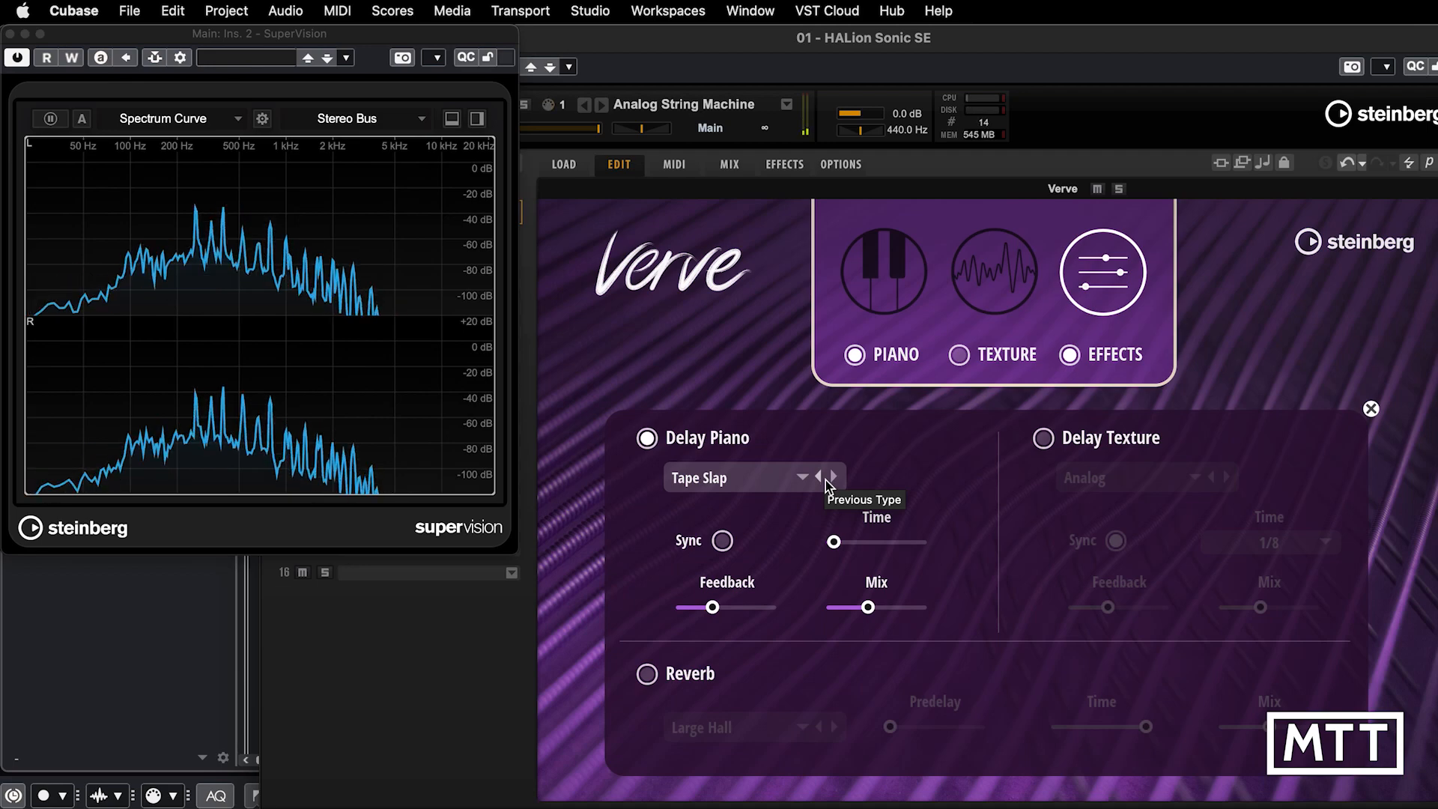
left_click(826, 480)
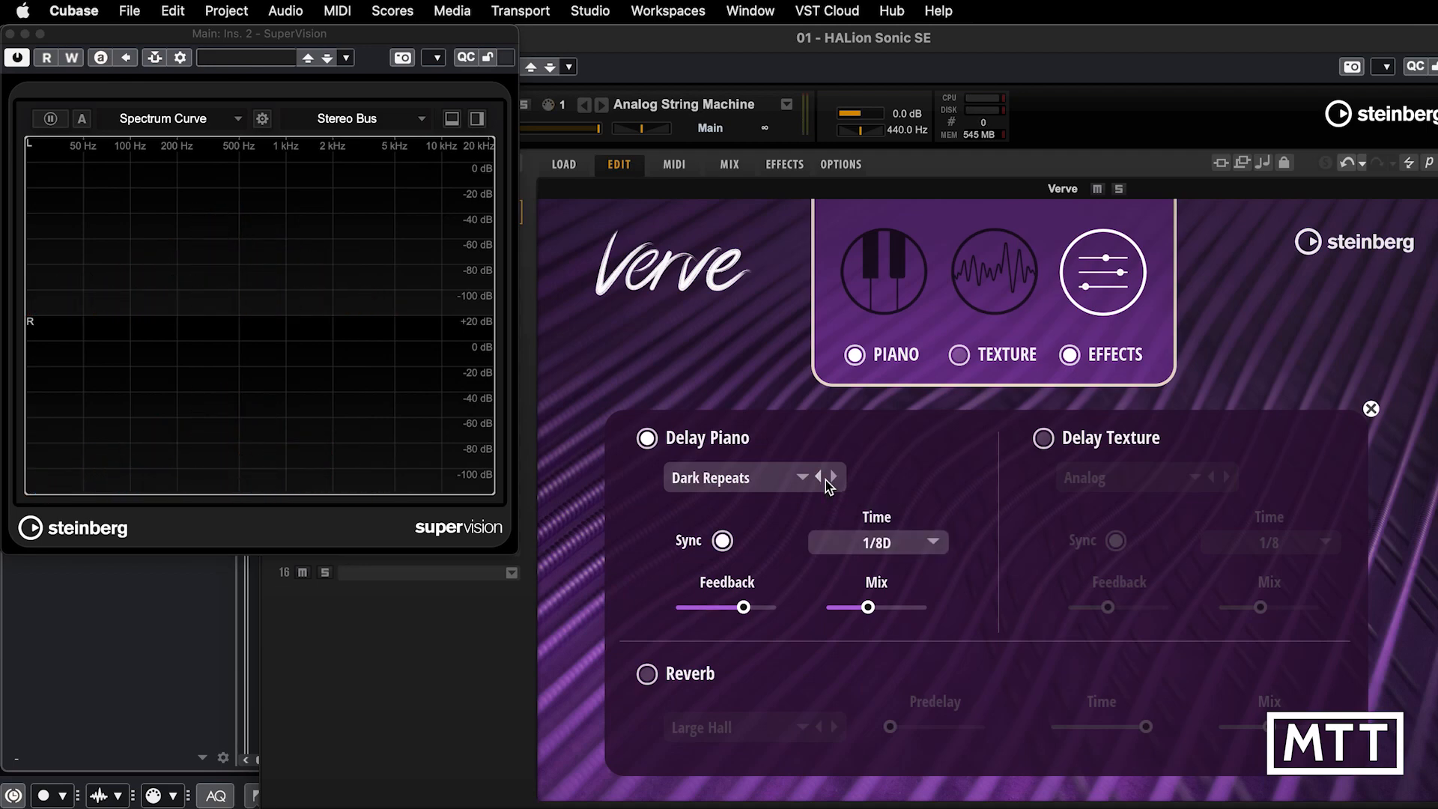
left_click(835, 478)
left_click(835, 478)
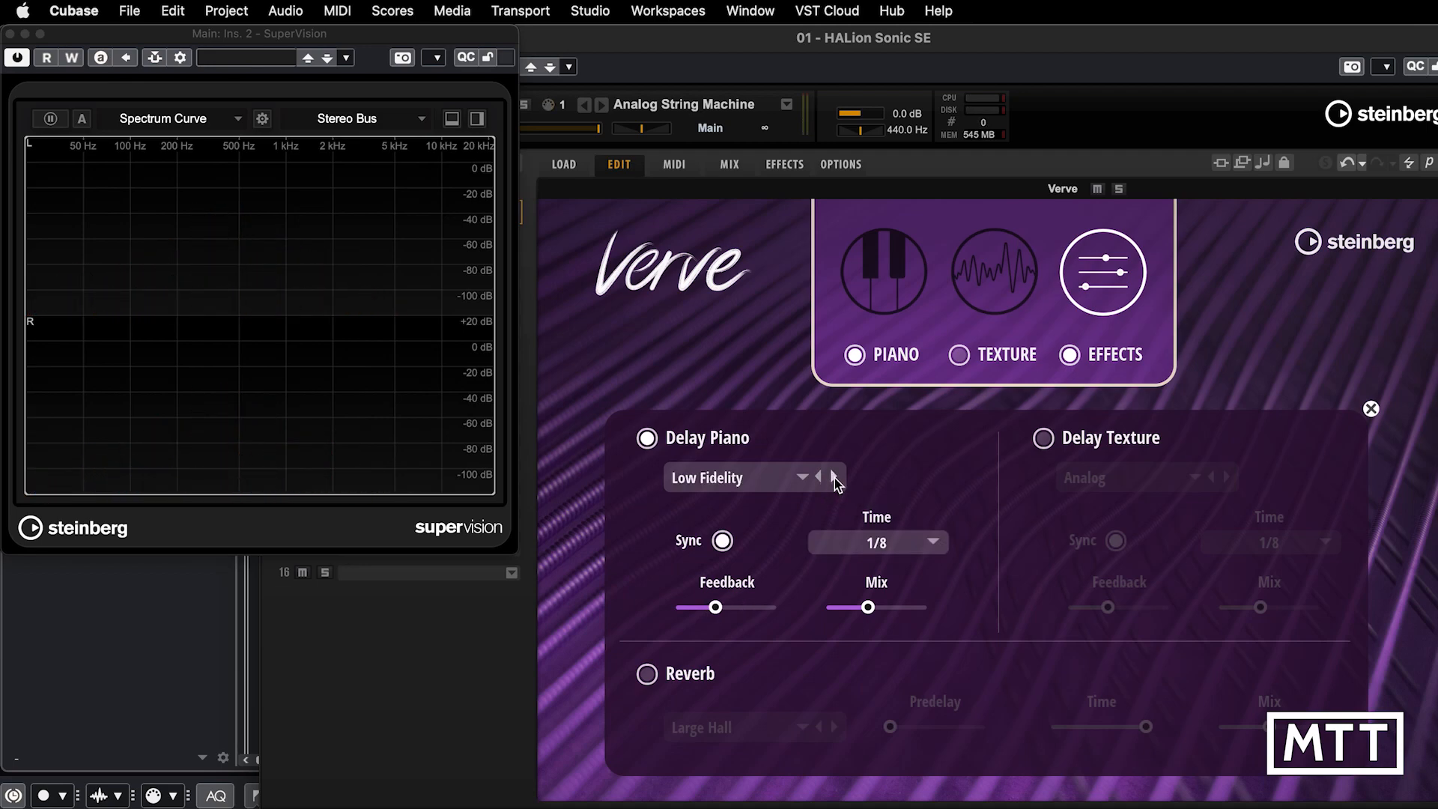
Step: Try the Wide Ping and Resonant piano delays and set the type to Everlasting
left_click(776, 479)
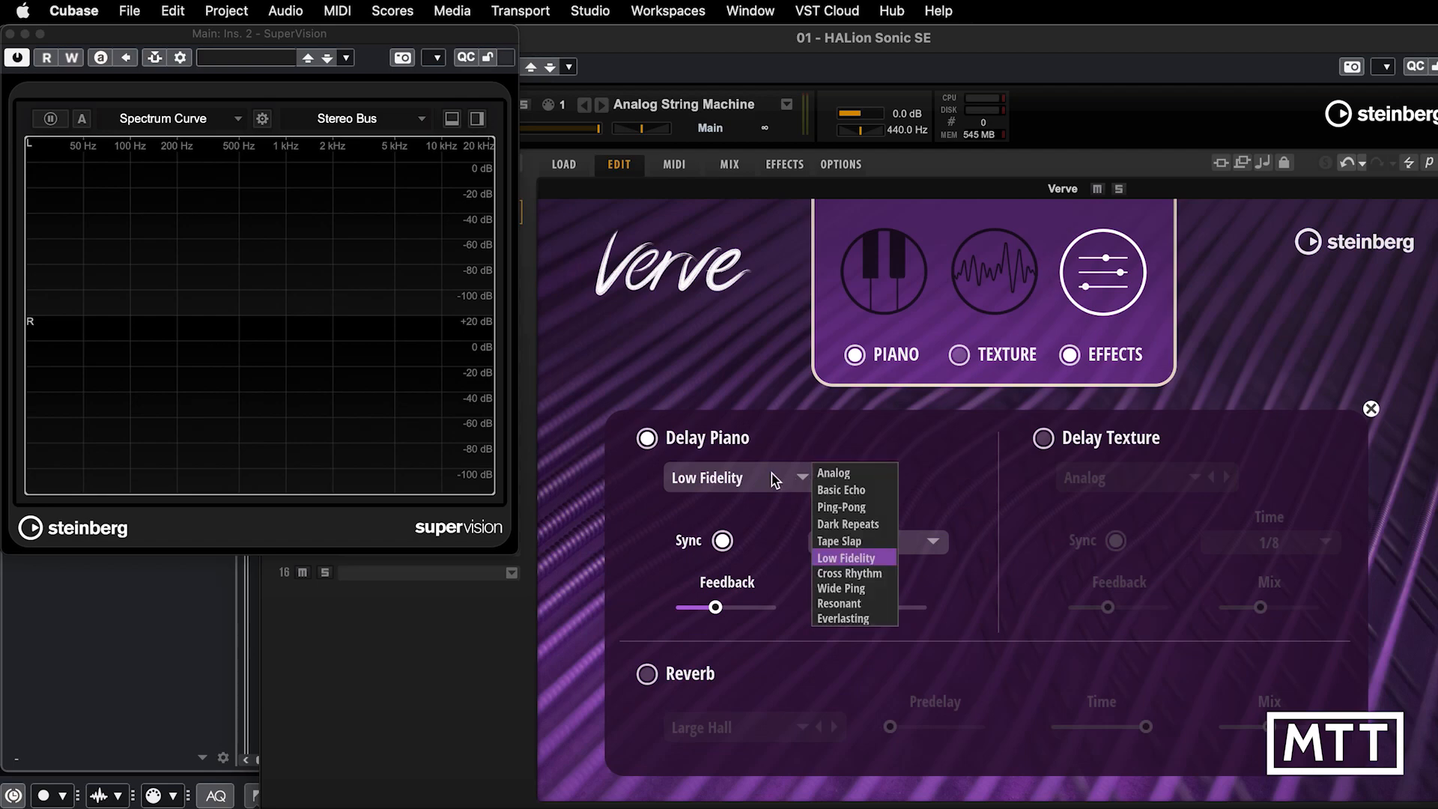
left_click(855, 590)
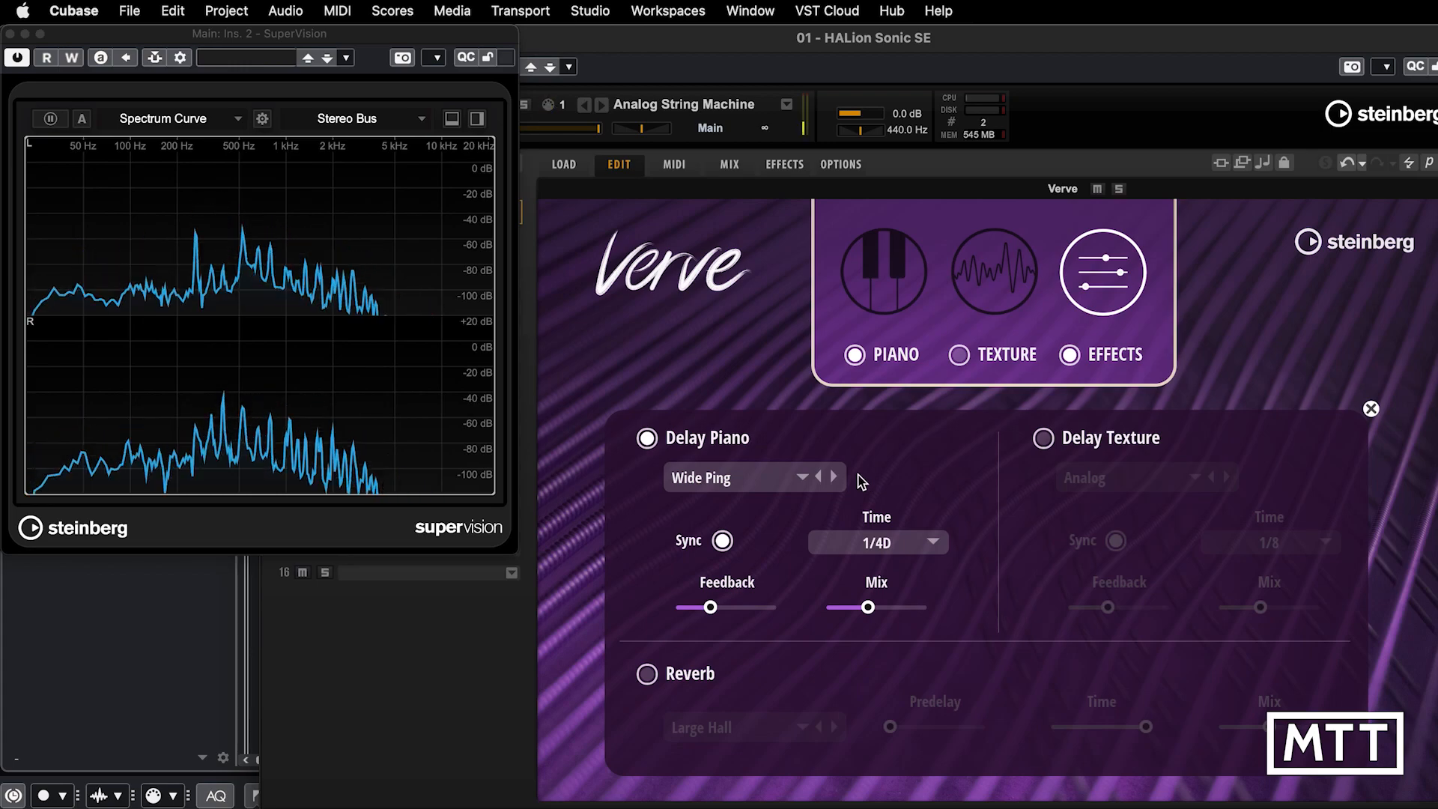
left_click(834, 478)
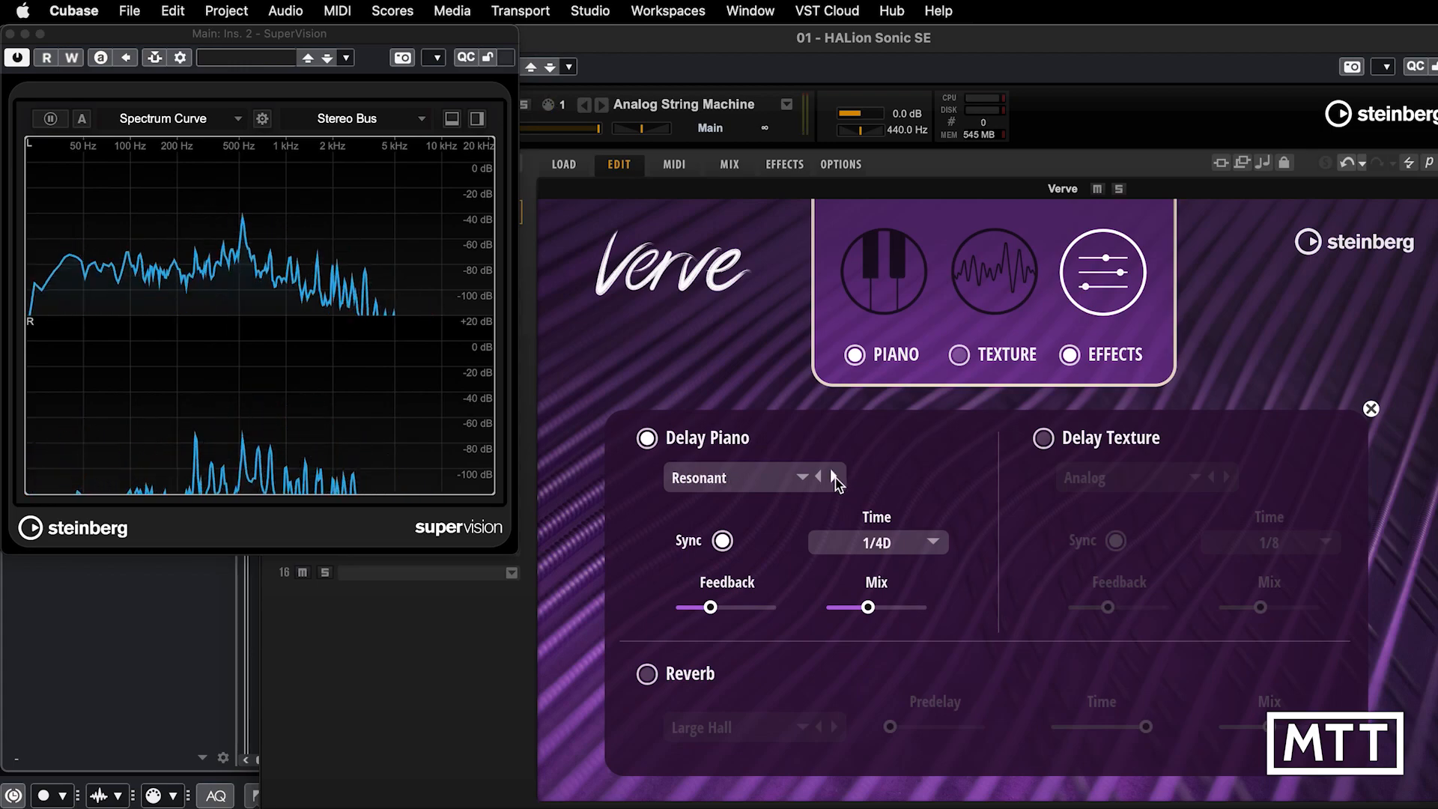
left_click(773, 475)
left_click(843, 623)
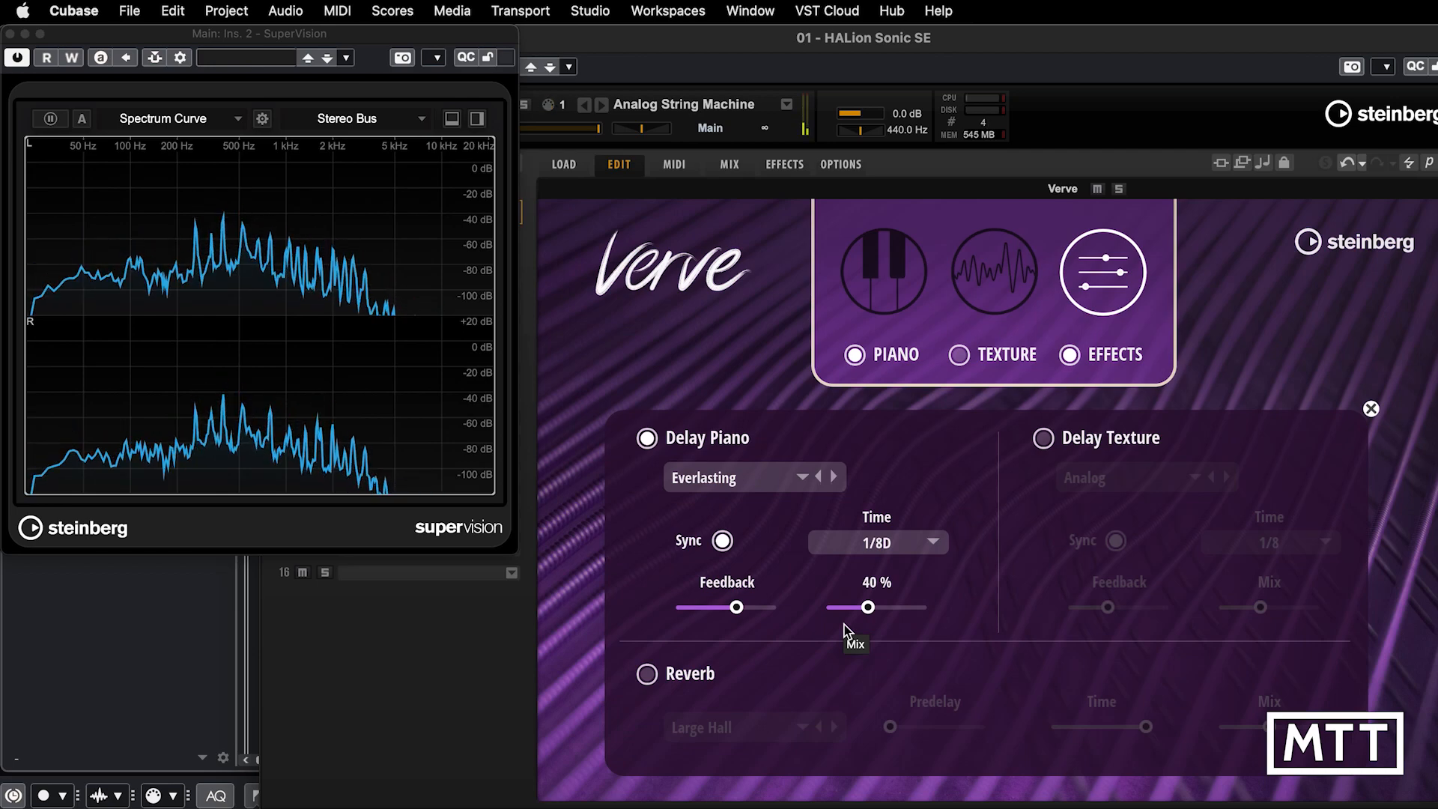
Step: Set the piano delay's Mix to 71% and its Feedback to the maximum
mouse_move(868, 607)
left_mouse_down()
mouse_move(919, 608)
mouse_move(865, 610)
left_mouse_up()
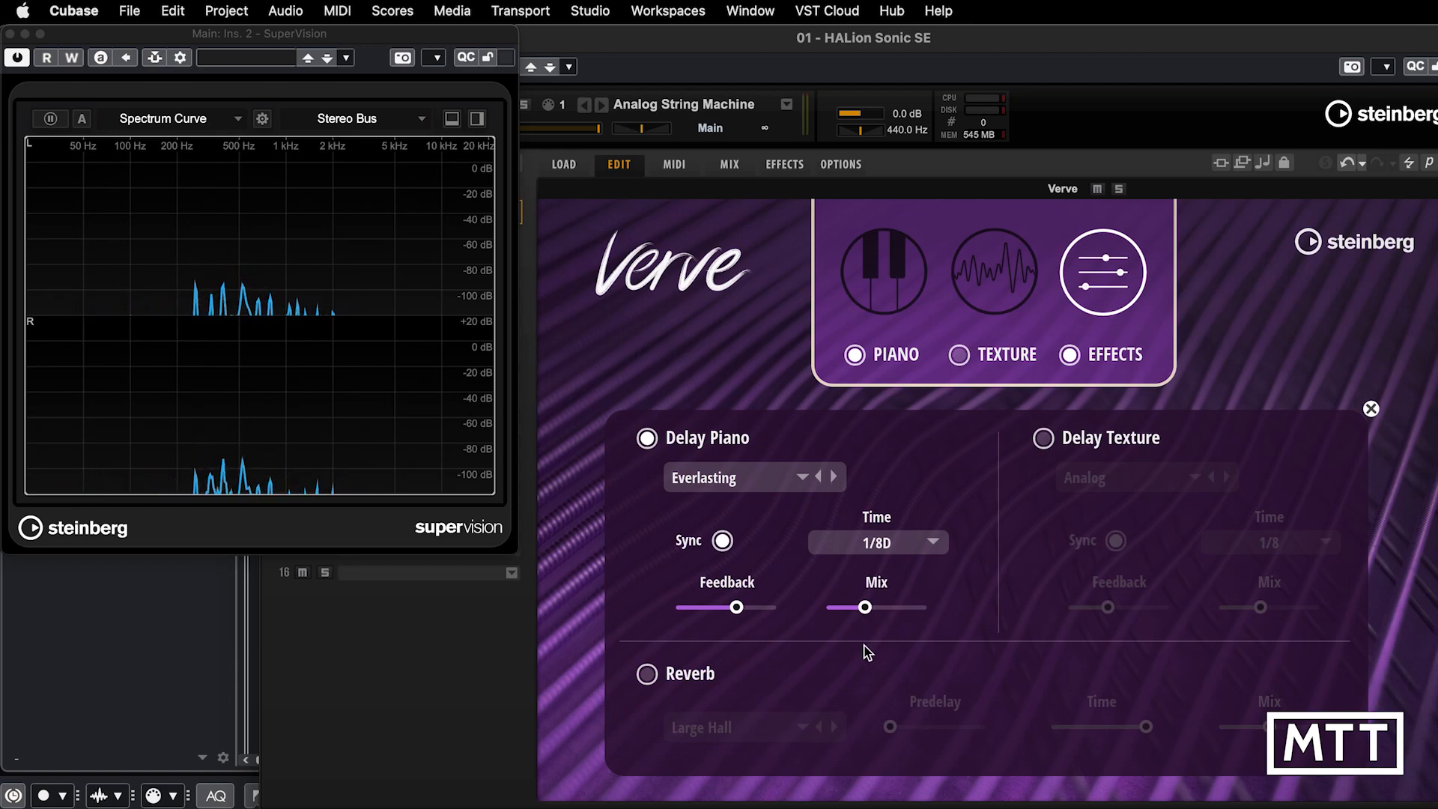
mouse_move(867, 603)
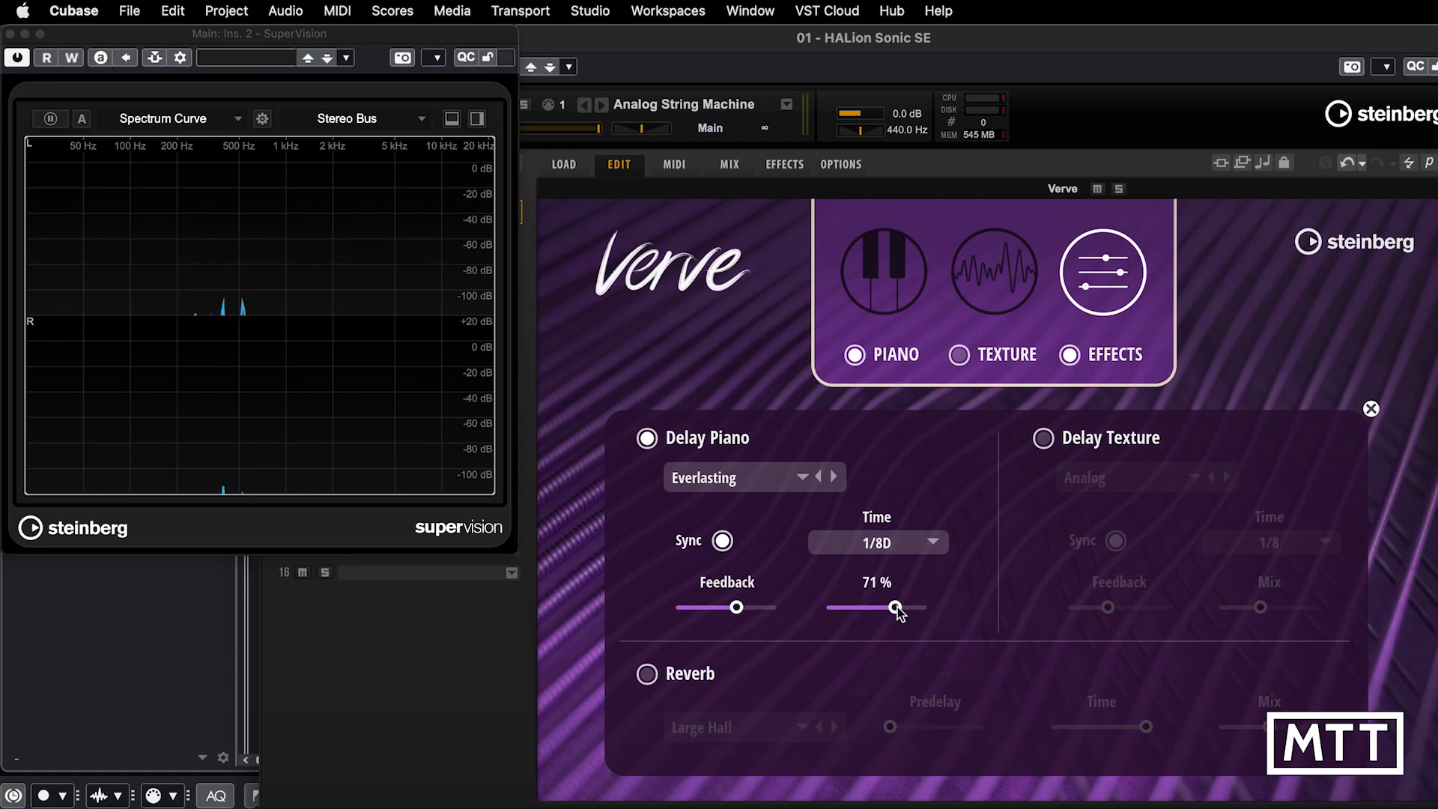
left_click_drag(746, 610, 789, 611)
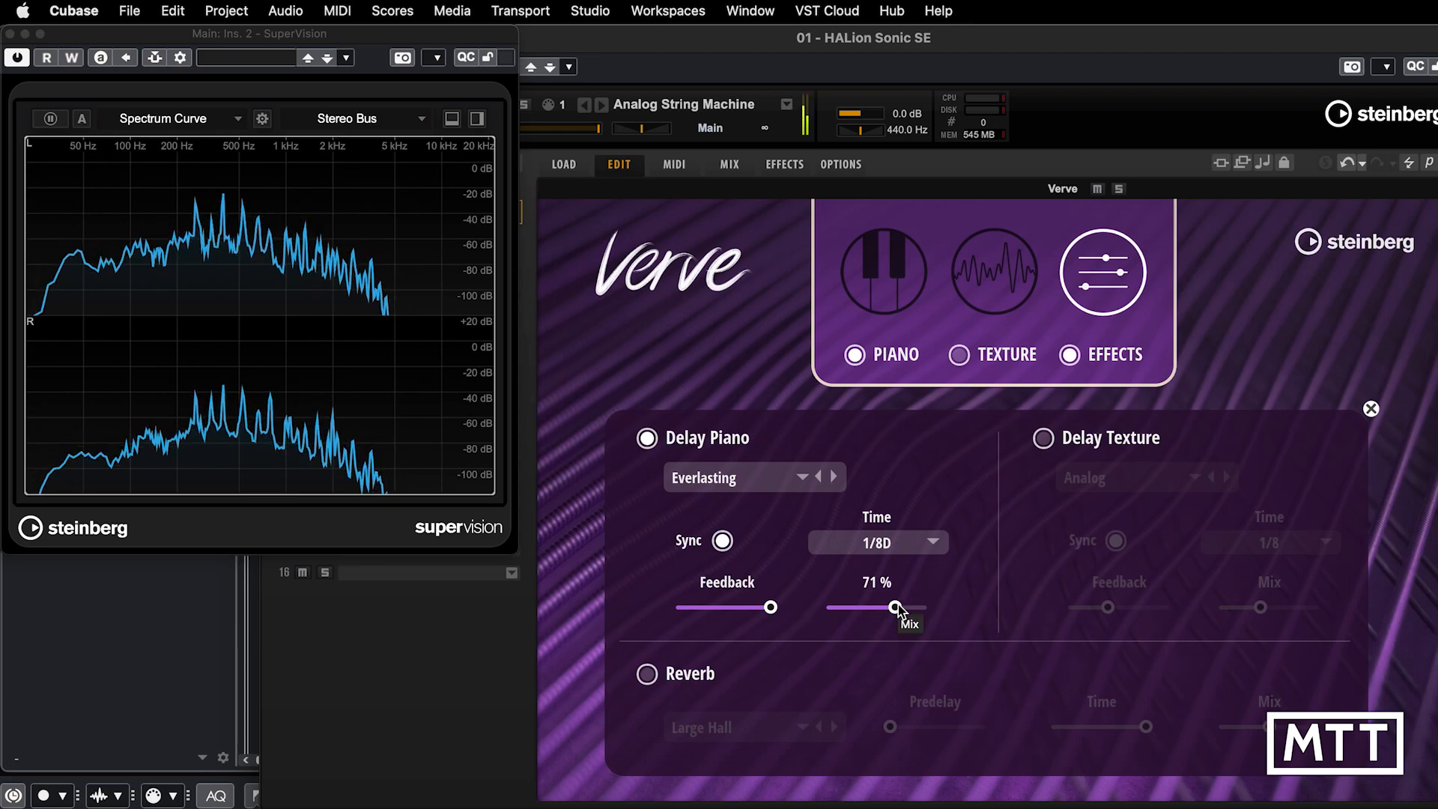
Step: Try the piano delay's Mix at 0% and at the maximum, and leave it at 47%
left_click_drag(897, 604, 827, 611)
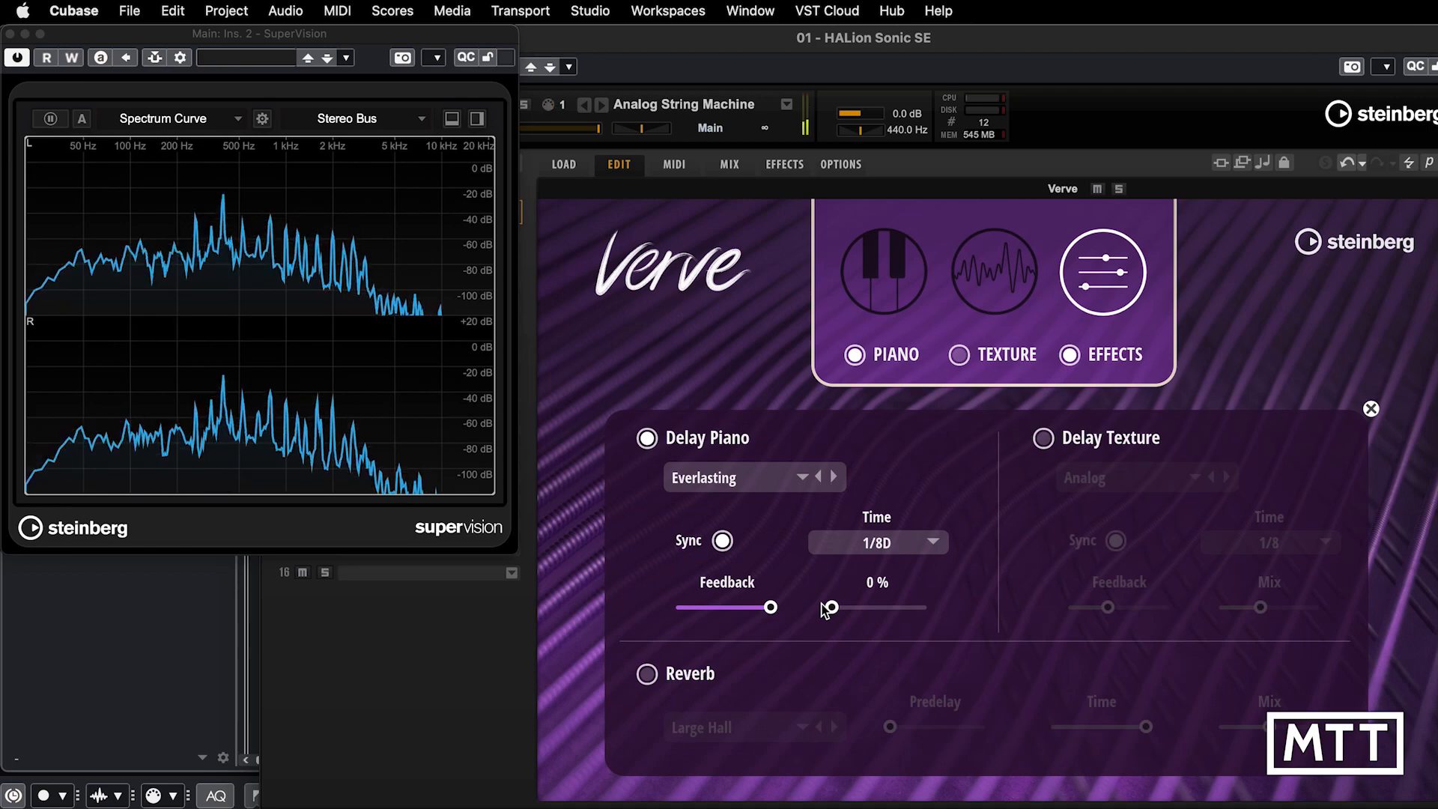
left_click_drag(830, 607, 1000, 627)
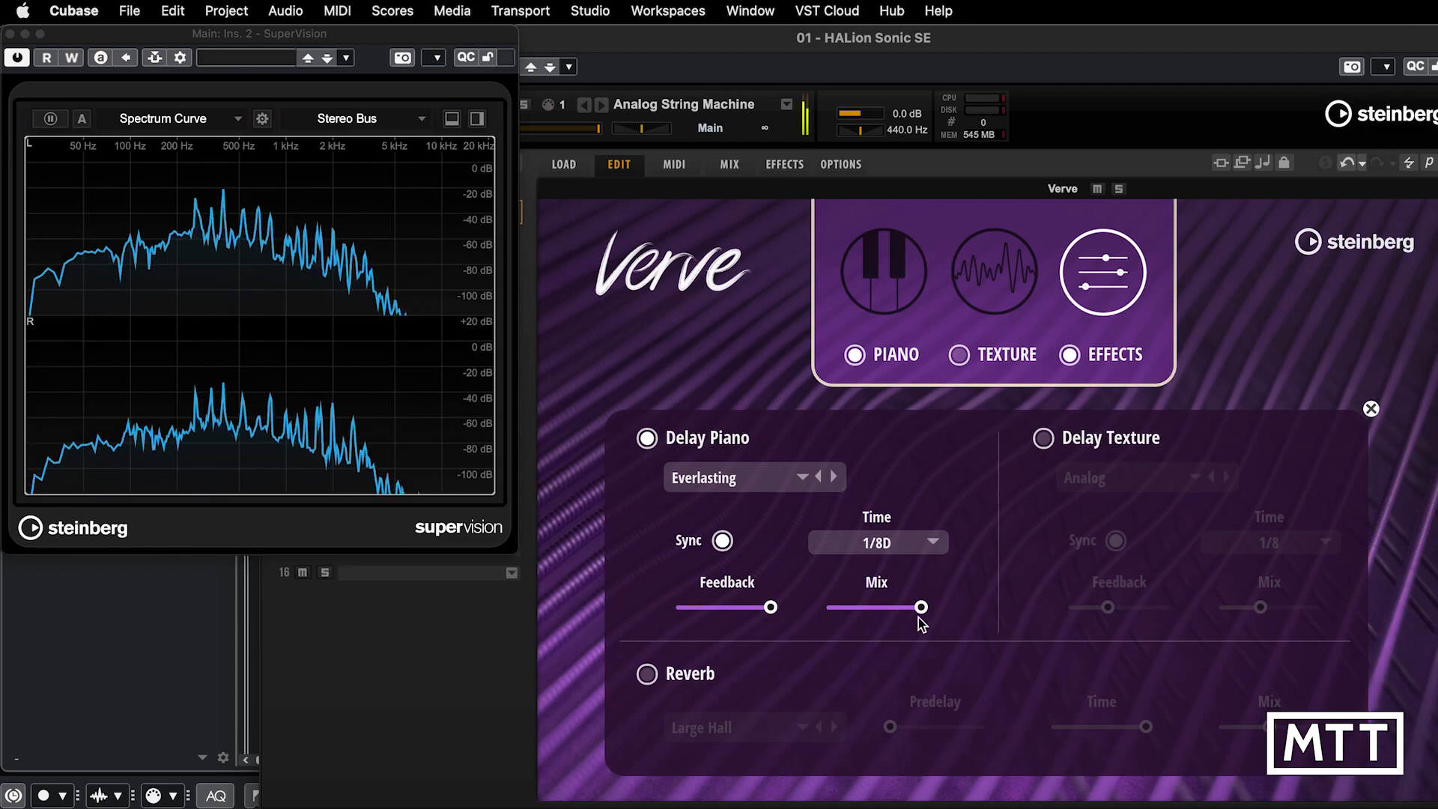
left_click_drag(921, 607, 874, 607)
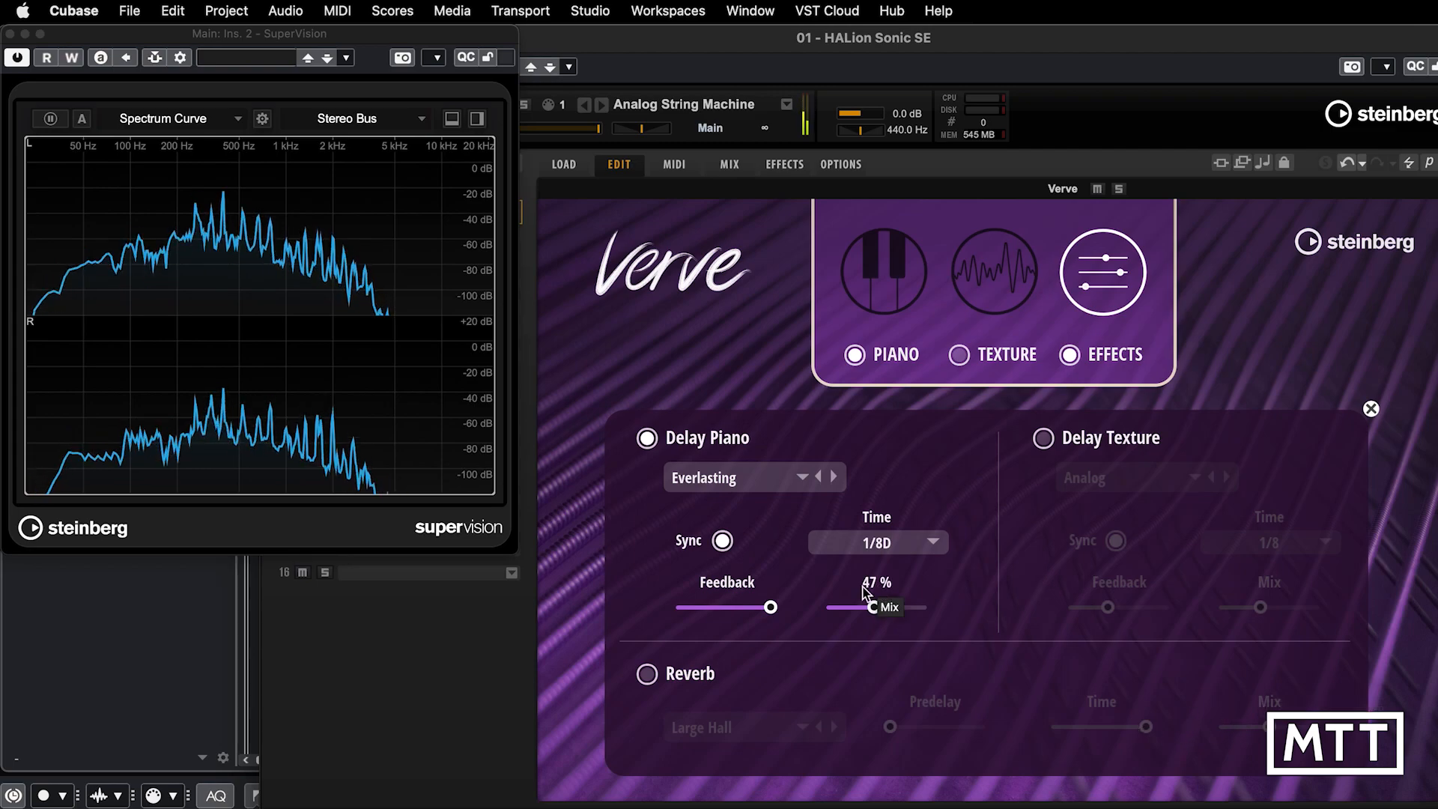
Step: Switch Delay Piano off, enable Delay Texture and look through its list of delay types
left_click(647, 439)
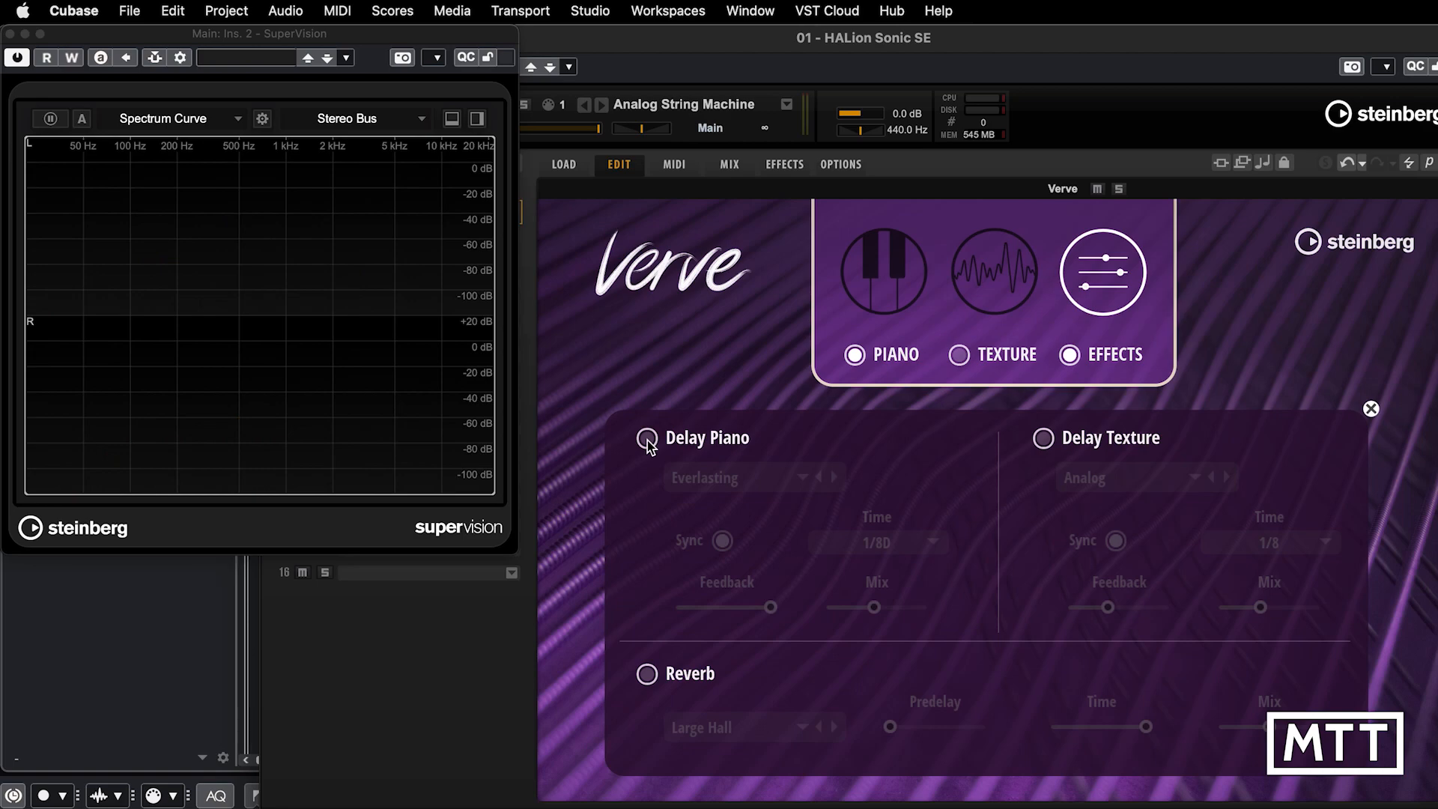
left_click(1043, 439)
left_click(1119, 483)
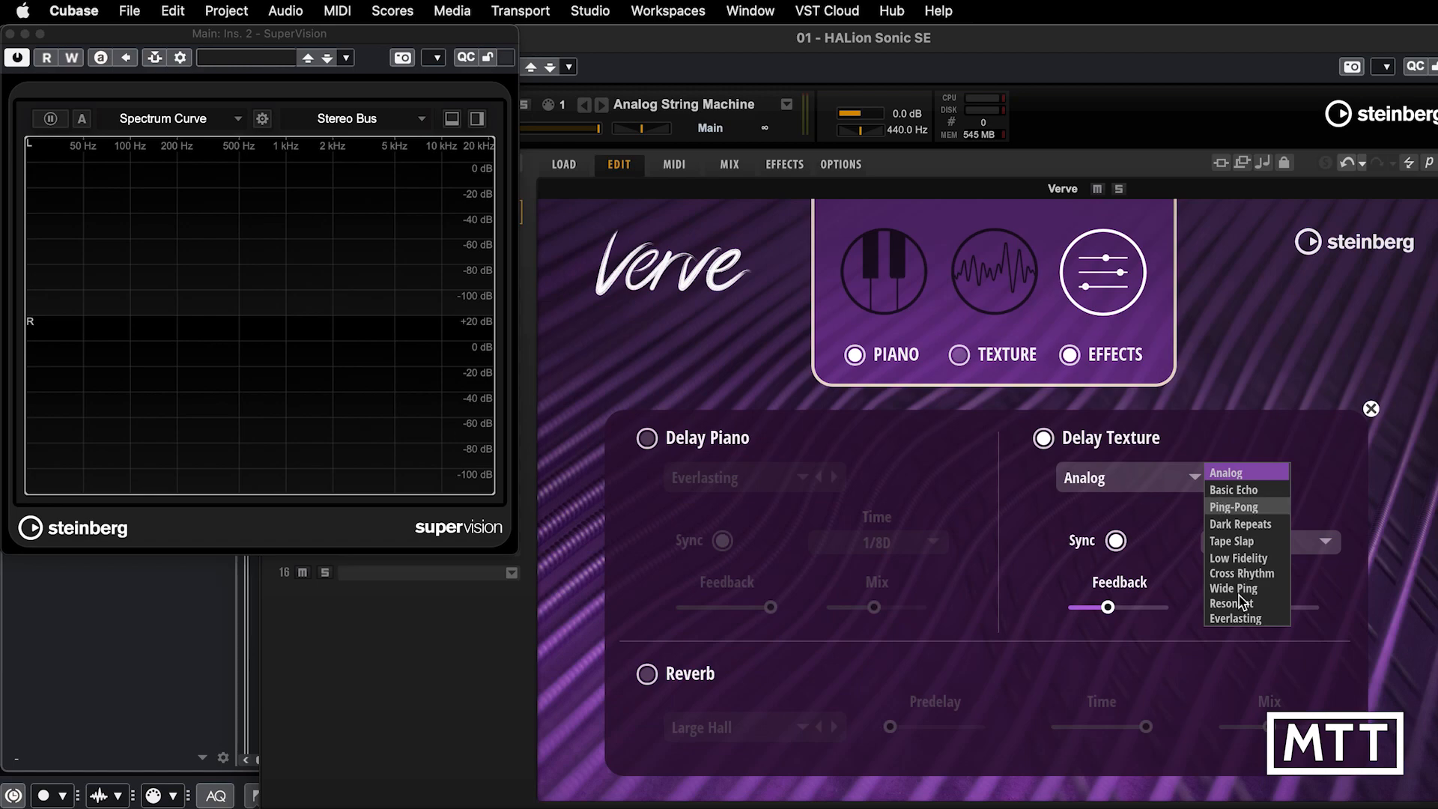
left_click(1330, 445)
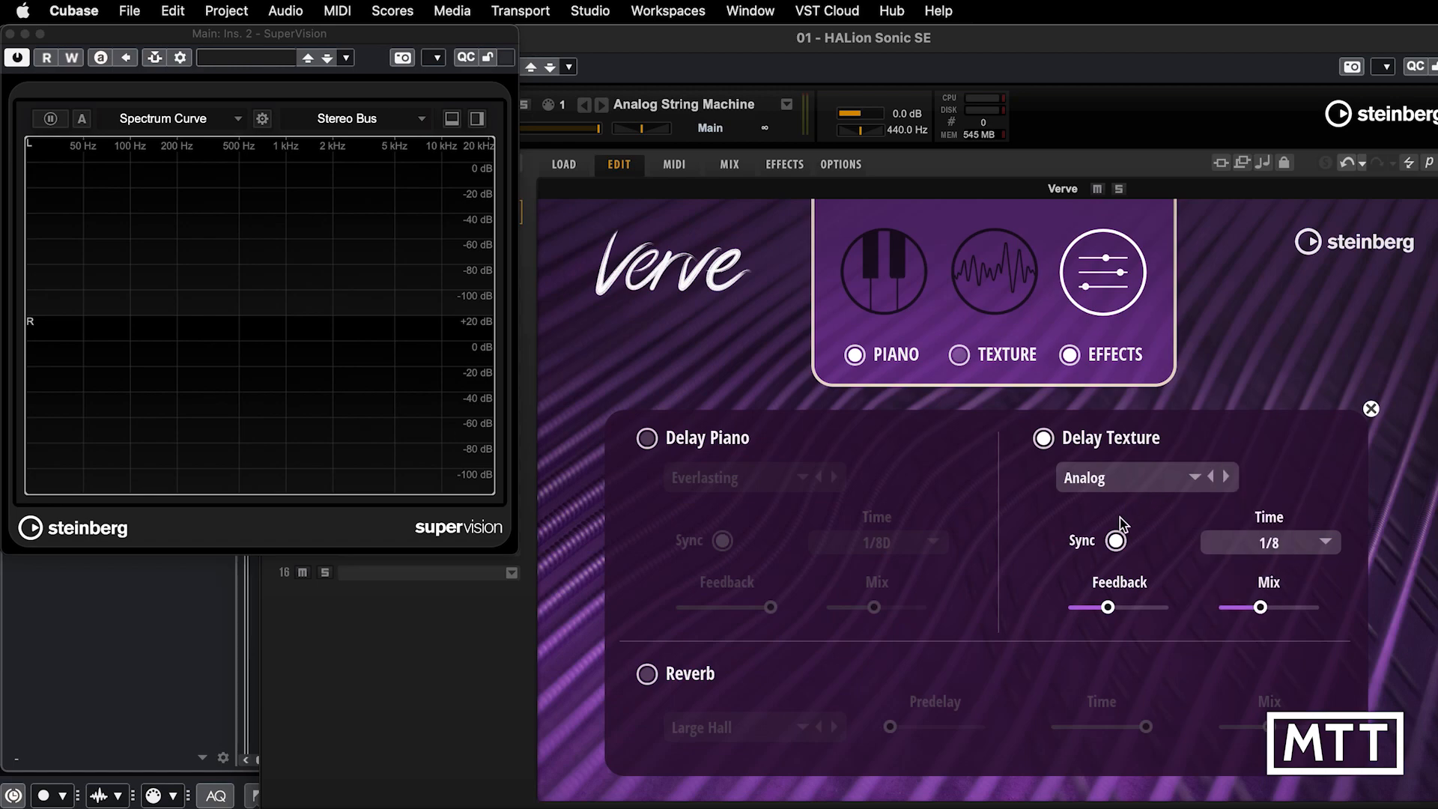
Step: Try the texture delay unsynced with a time of about 4326 ms and turn Sync back on
left_click(1116, 541)
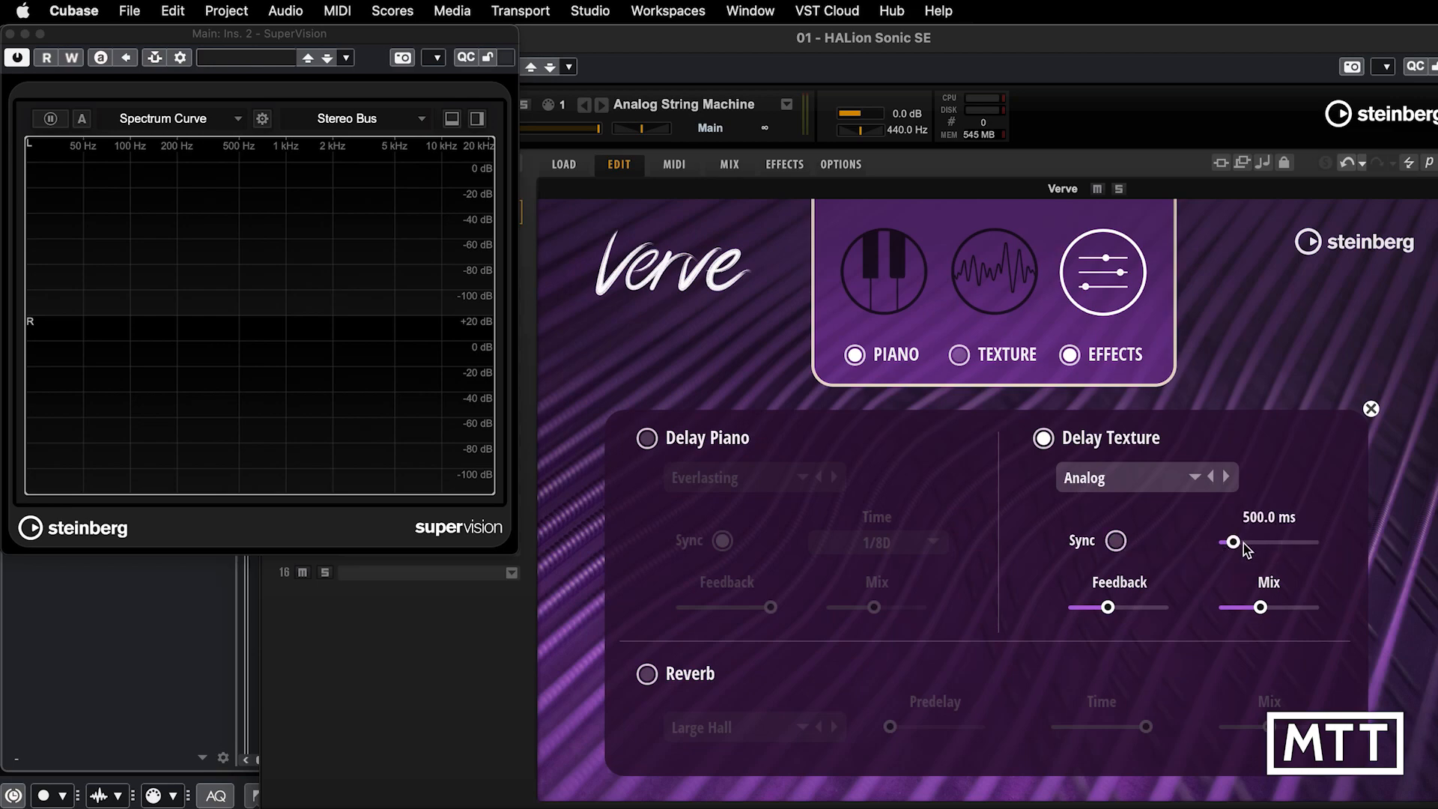
left_click_drag(1242, 546, 1326, 549)
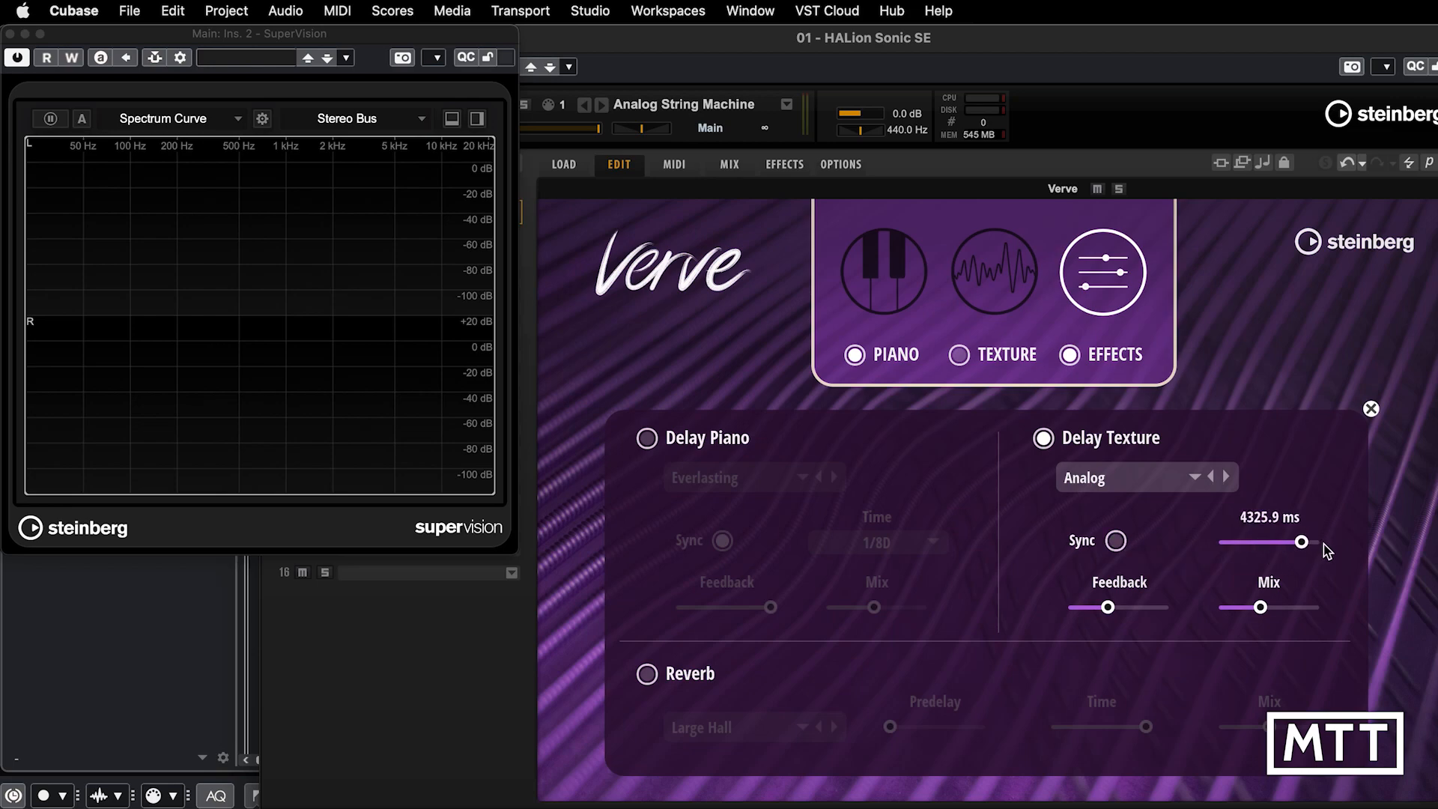
left_click(1116, 541)
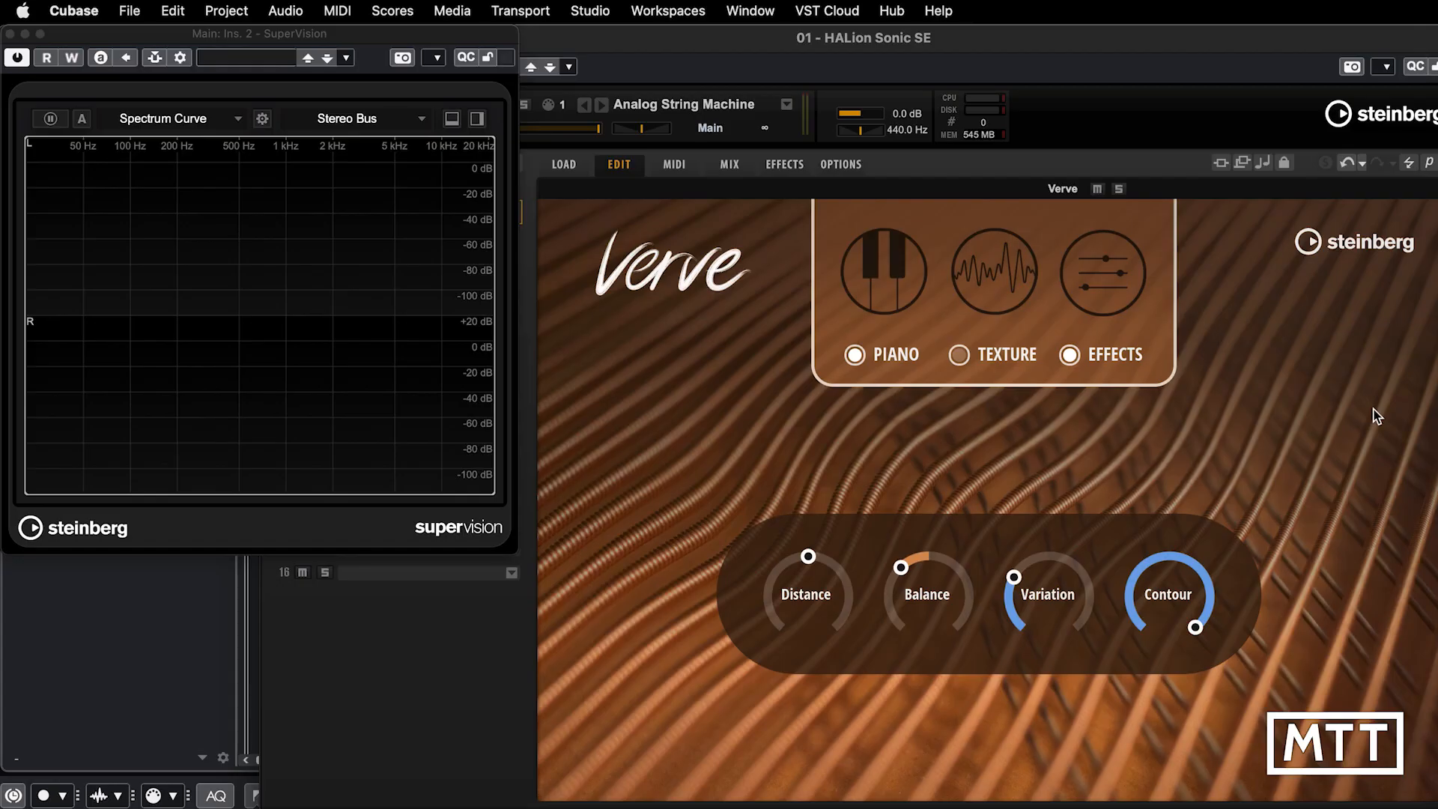
Step: Enable Texture, try the main page's Balance at both extremes and set it to 62.5%
mouse_move(808, 560)
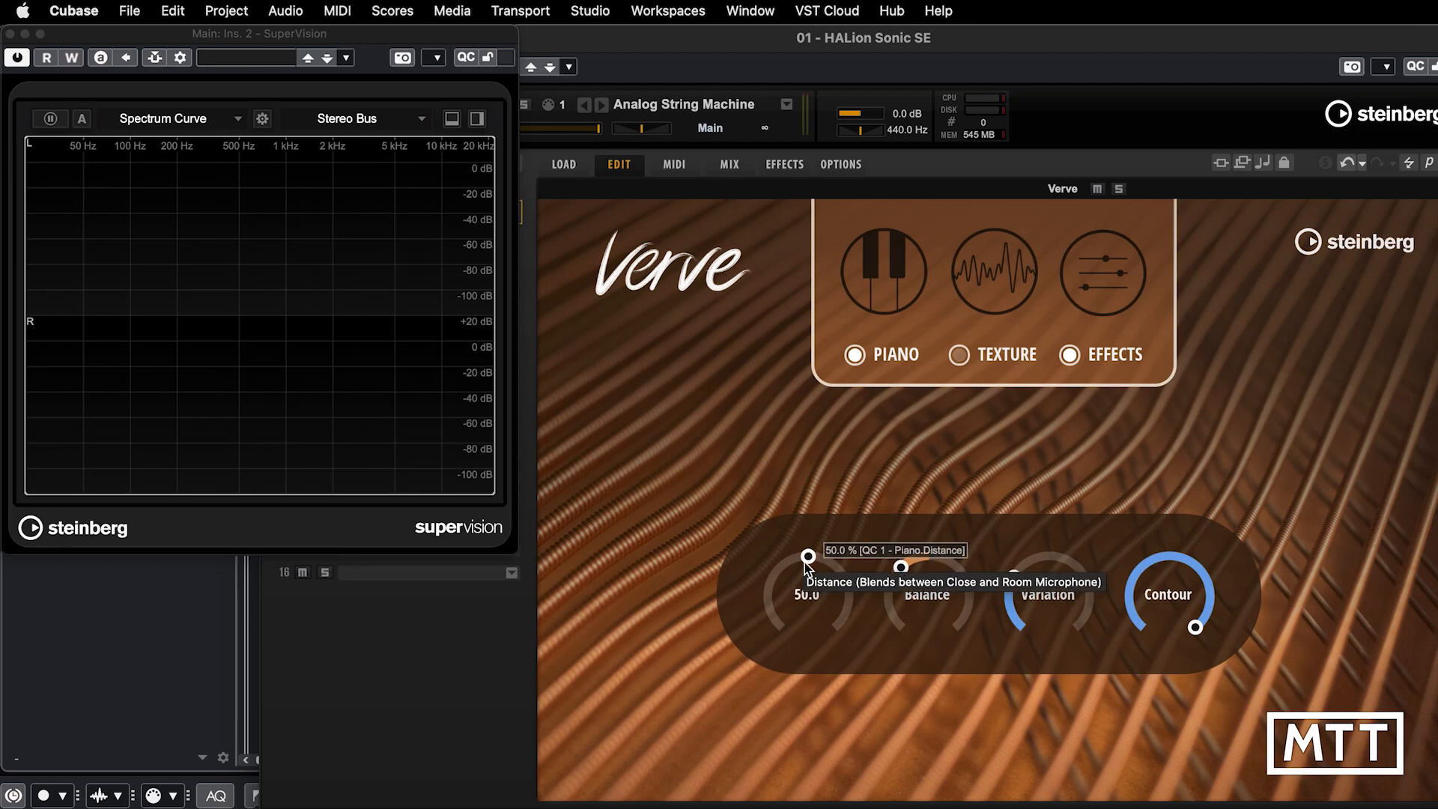
left_click_drag(807, 564, 806, 571)
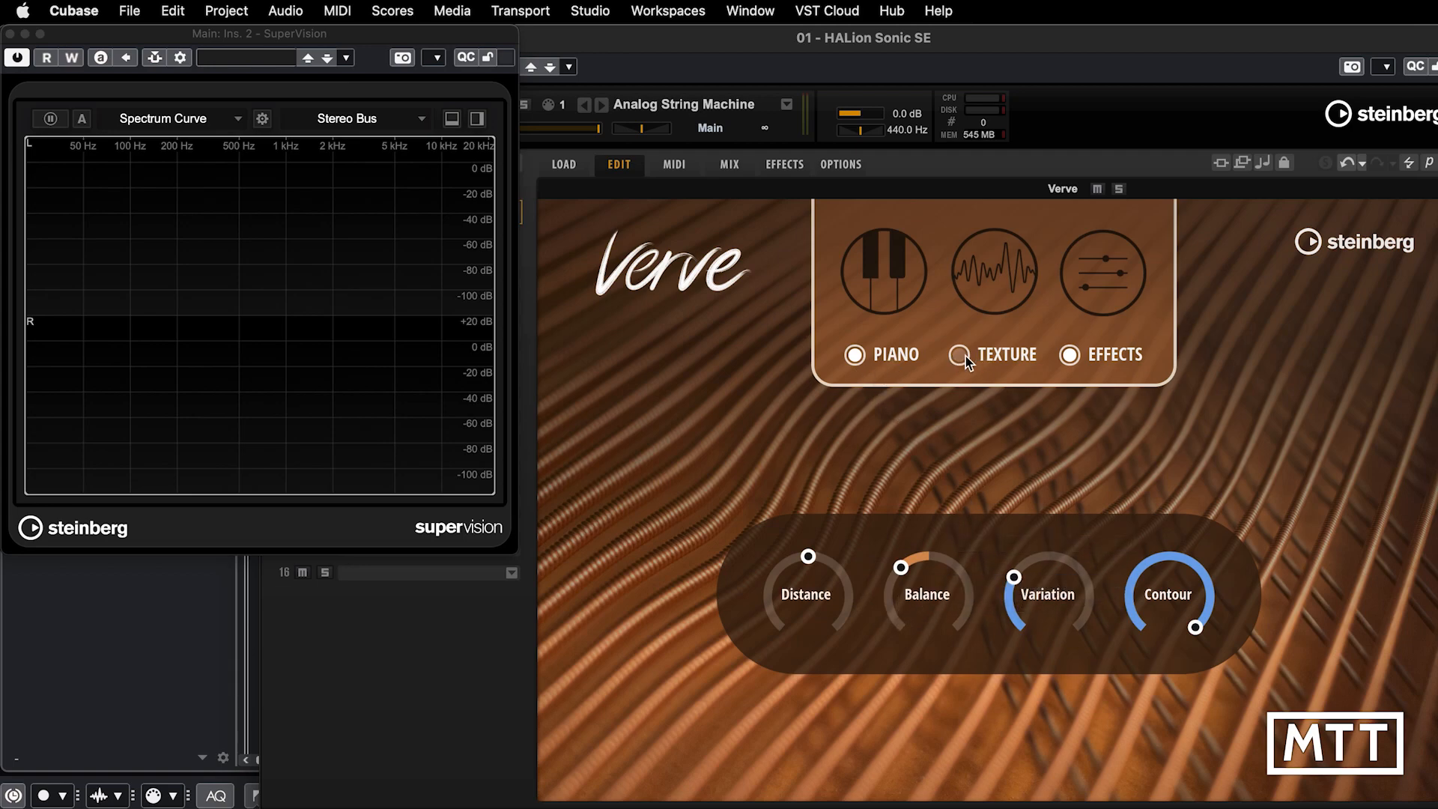
left_click_drag(906, 584, 925, 699)
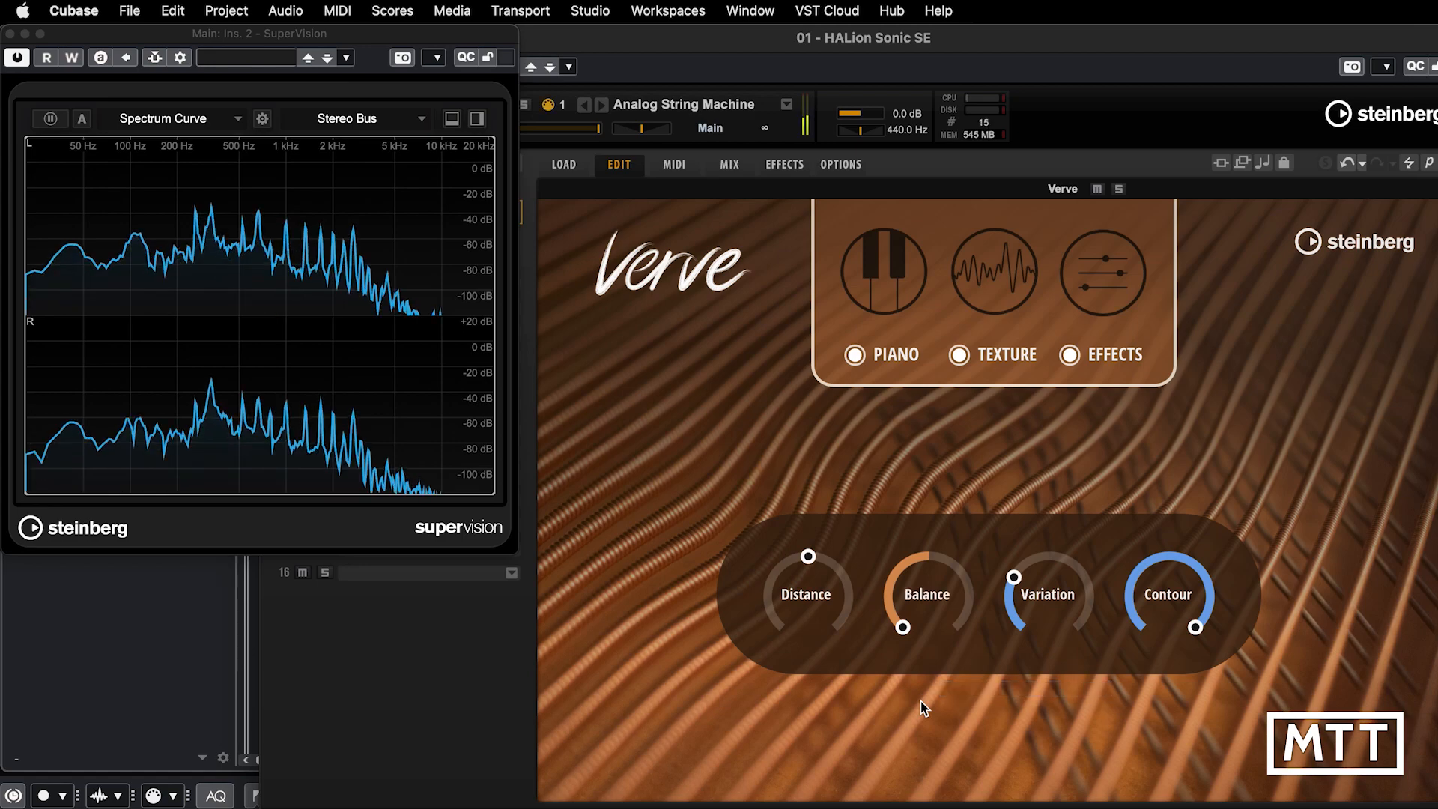
left_click_drag(914, 604, 920, 331)
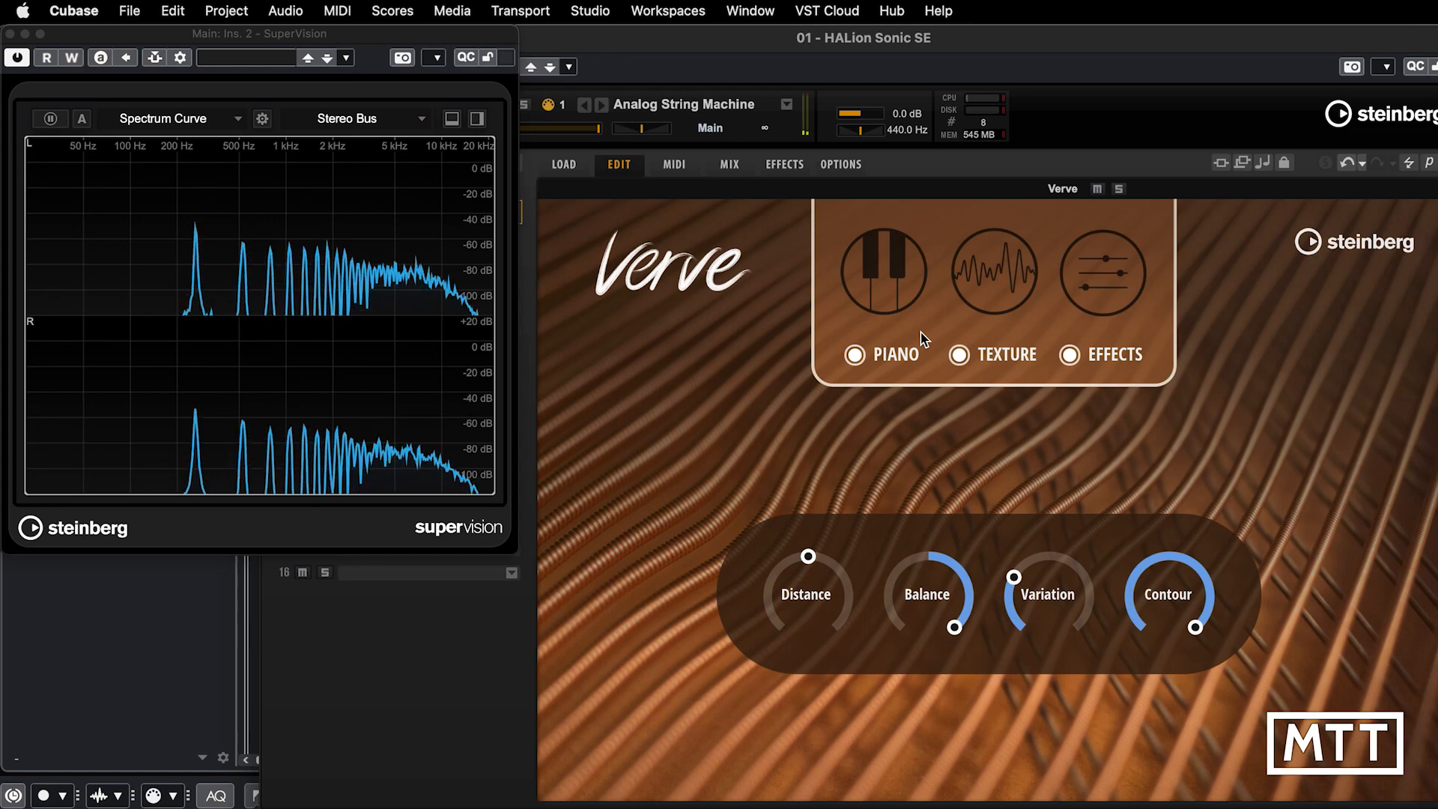
mouse_move(953, 599)
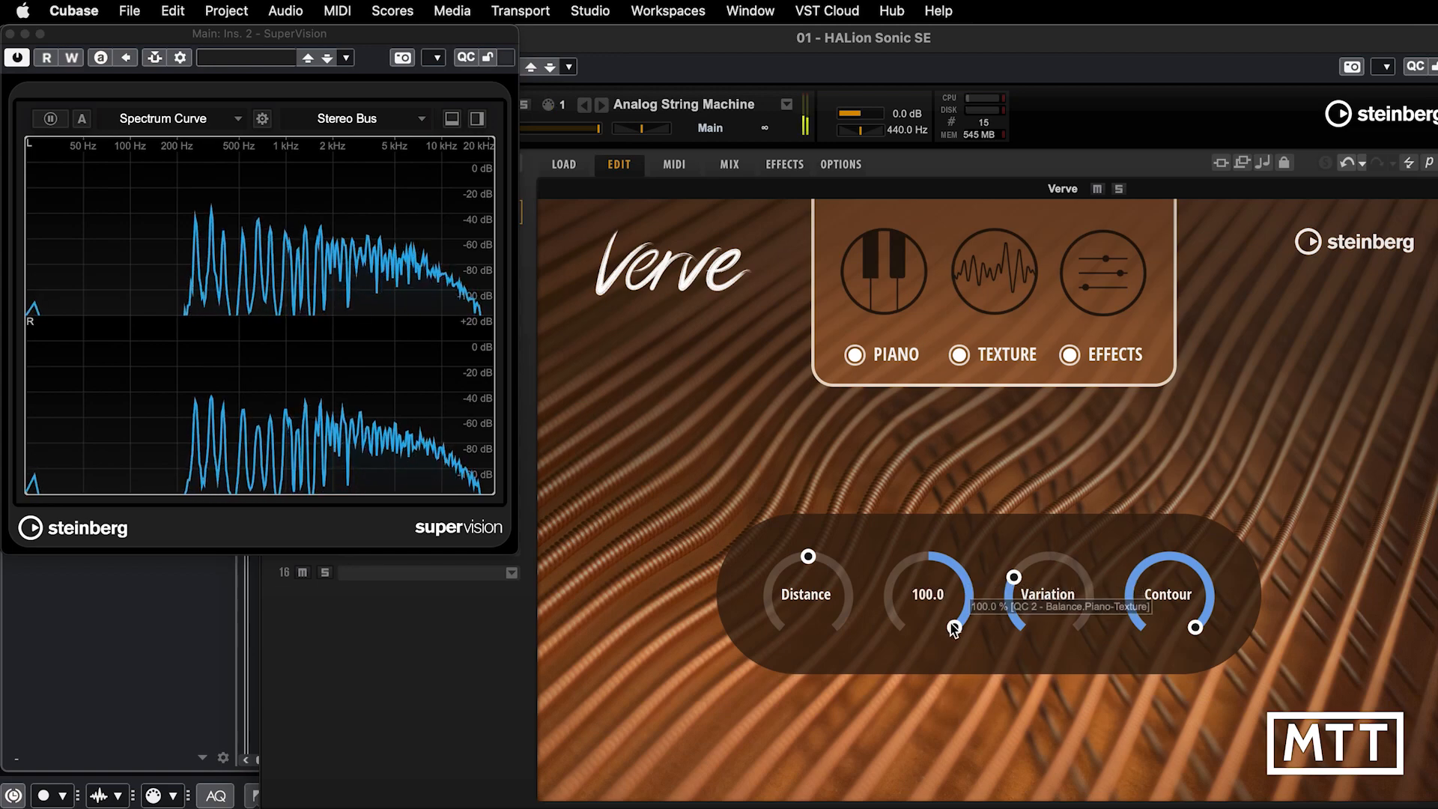
left_click_drag(954, 600, 950, 654)
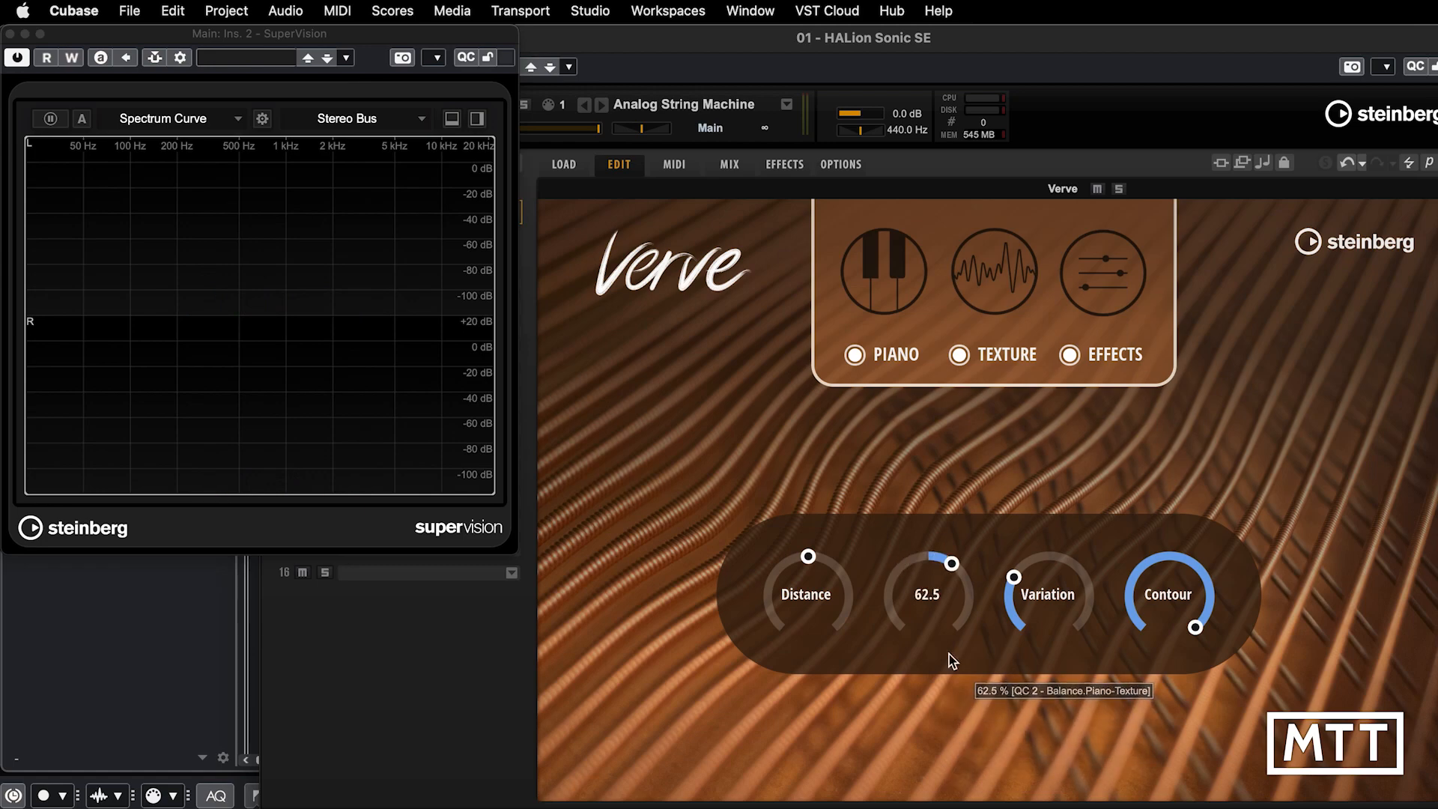
Step: Review the Piano and Texture parameter pages and the descriptions of the main Variation and Contour controls
left_click(883, 293)
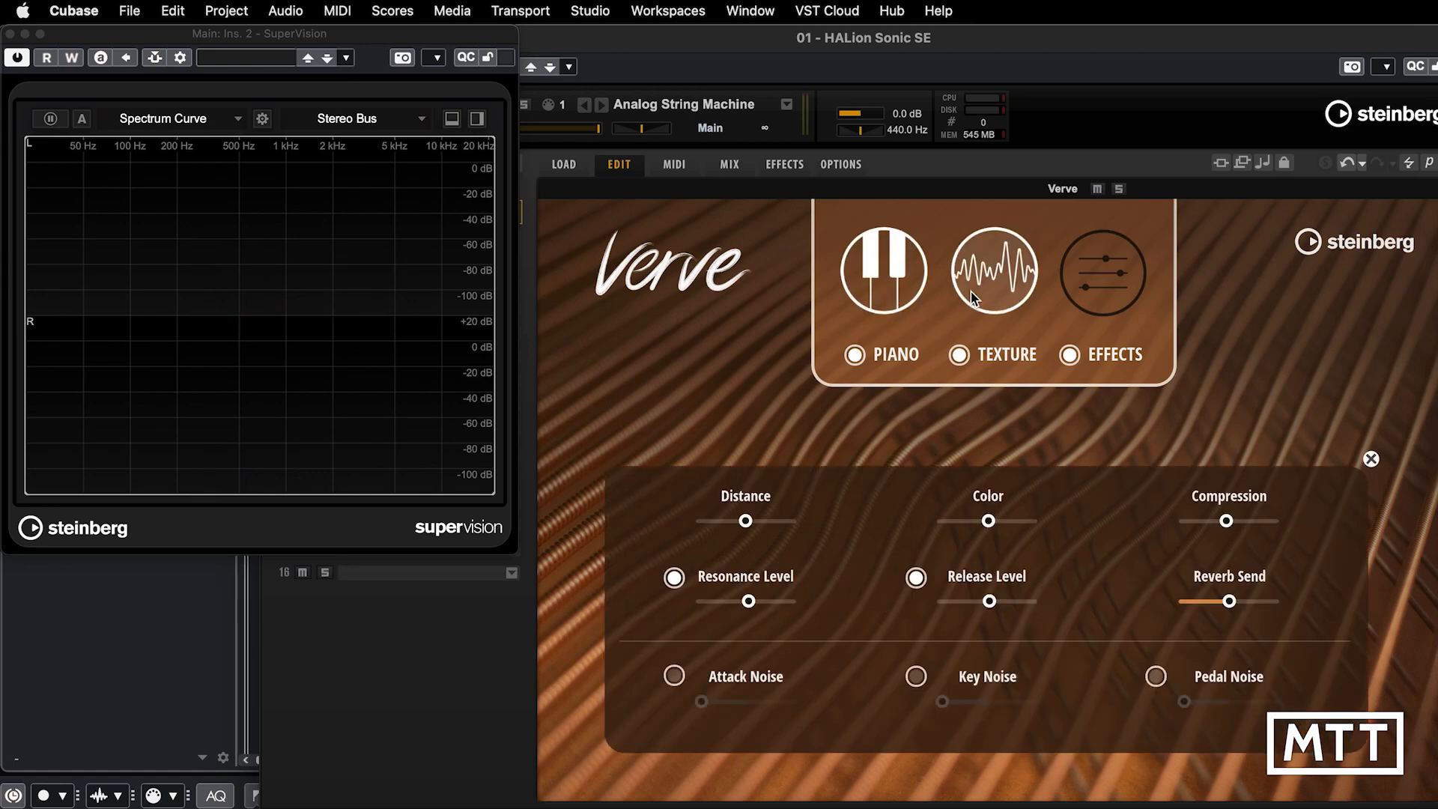
left_click(981, 285)
left_click(896, 298)
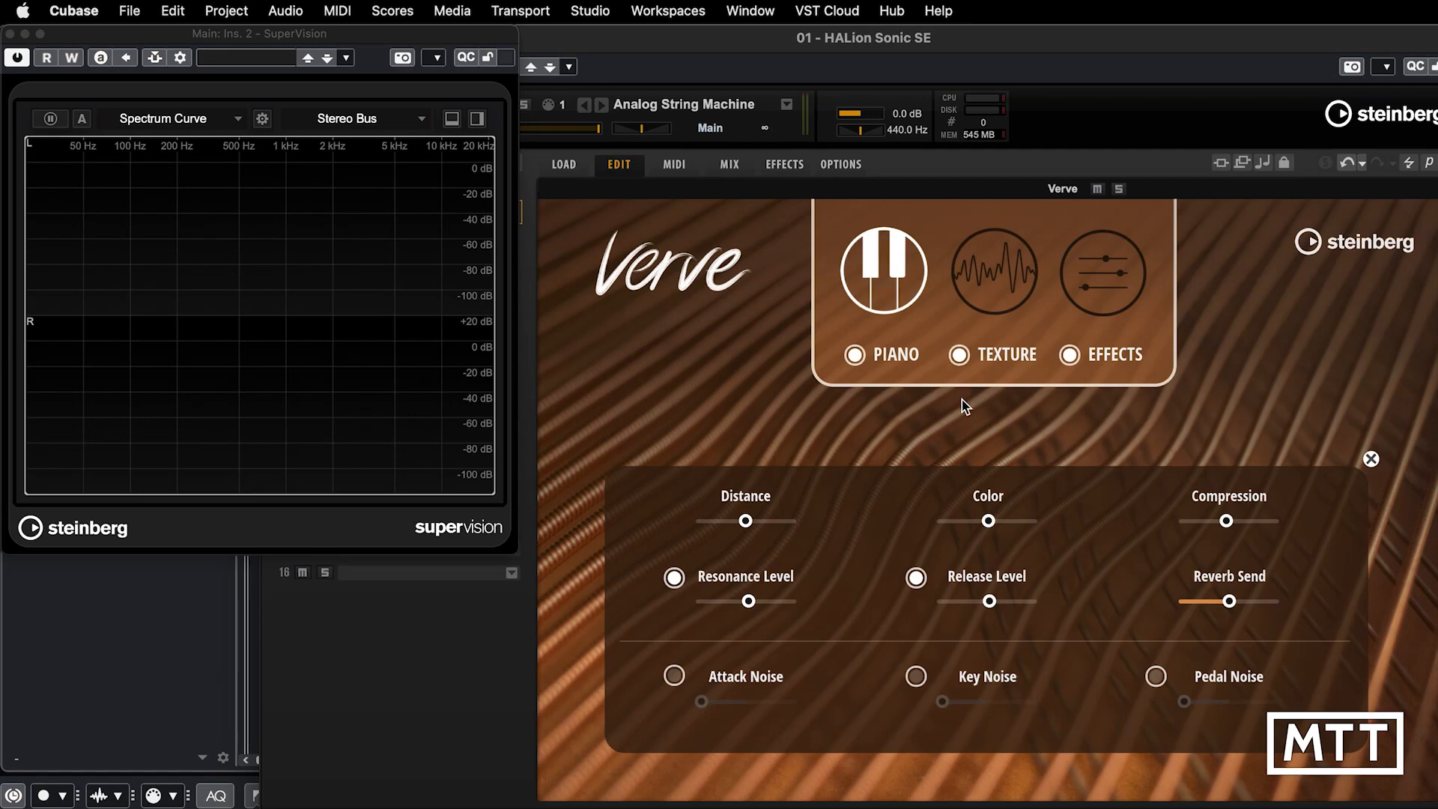
mouse_move(1025, 592)
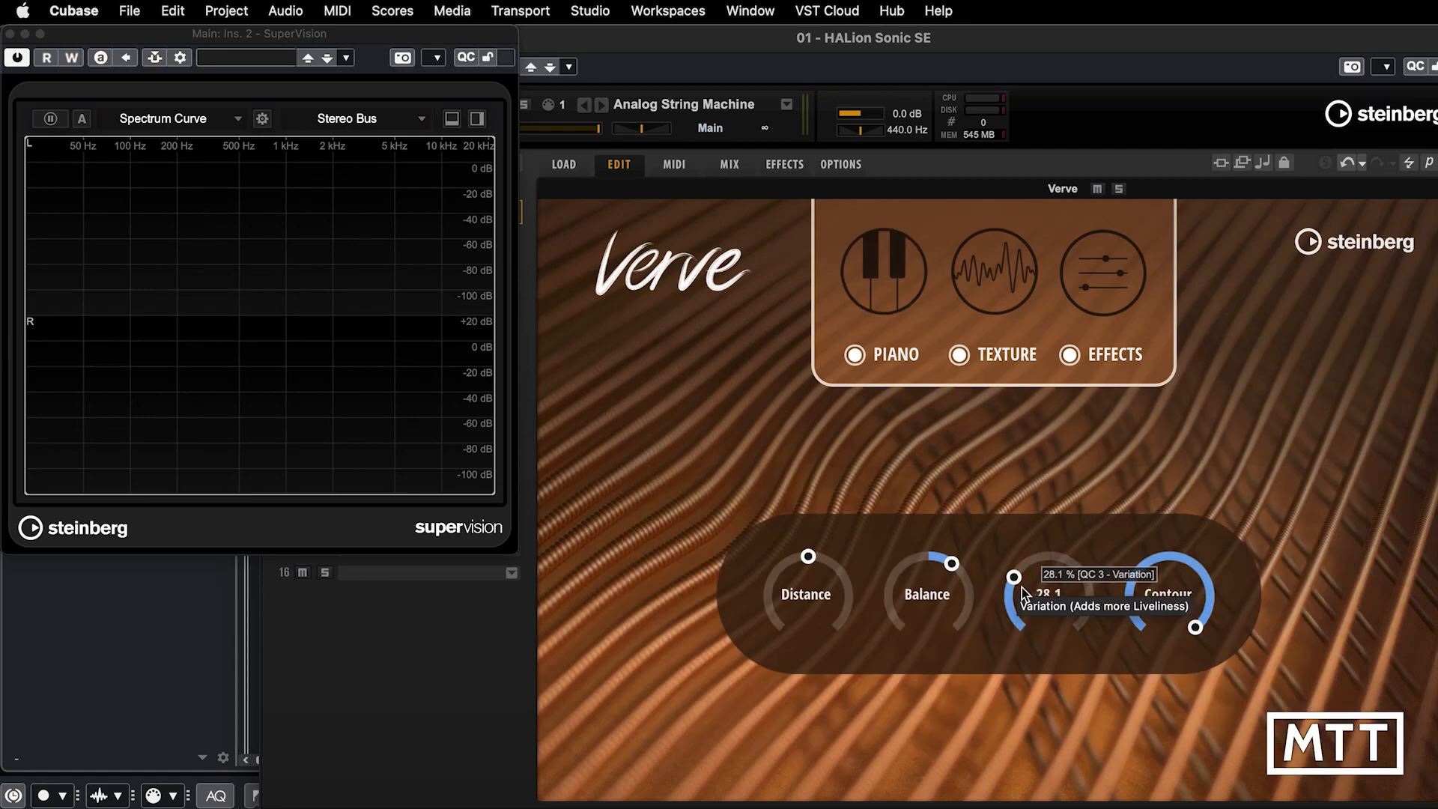
mouse_move(1198, 629)
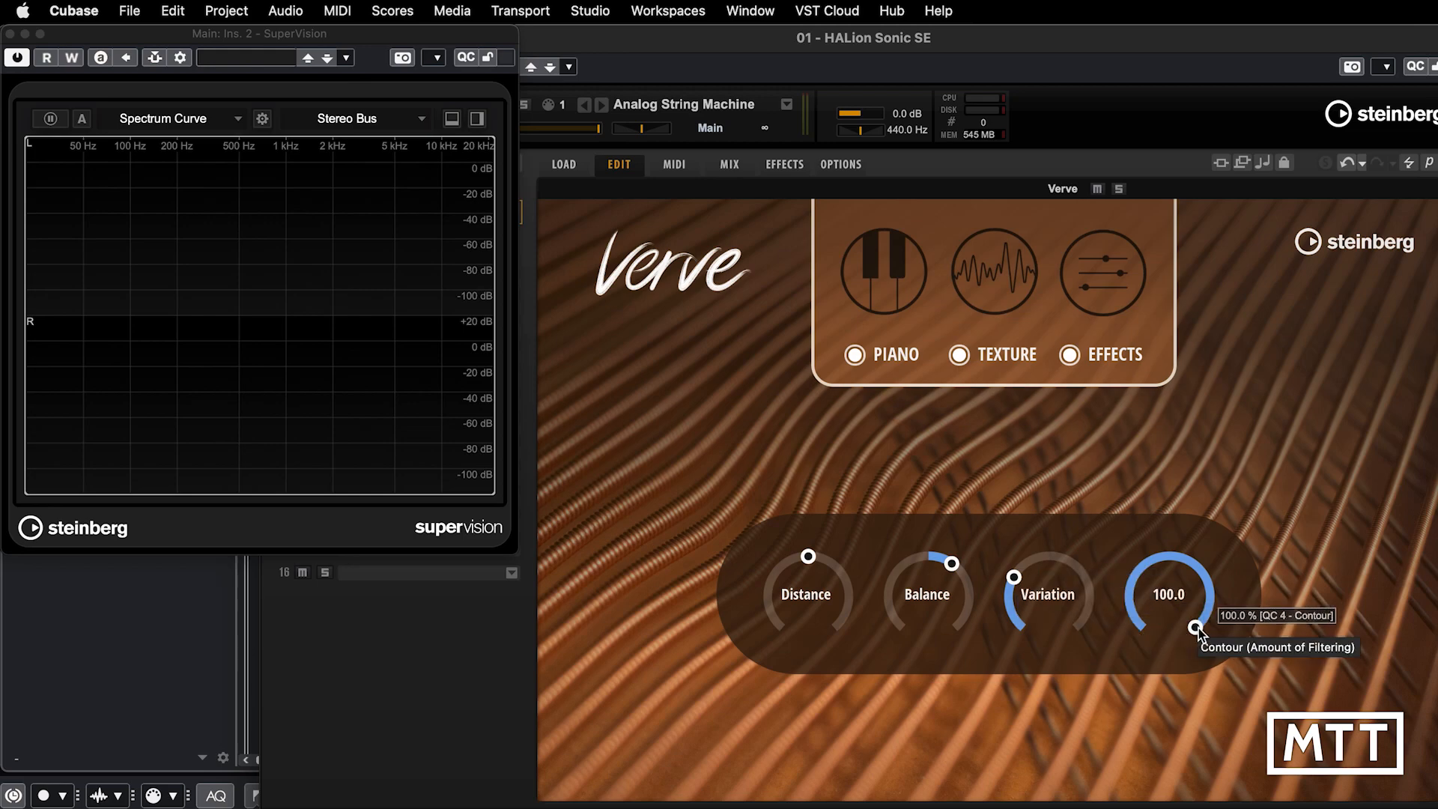
mouse_move(938, 581)
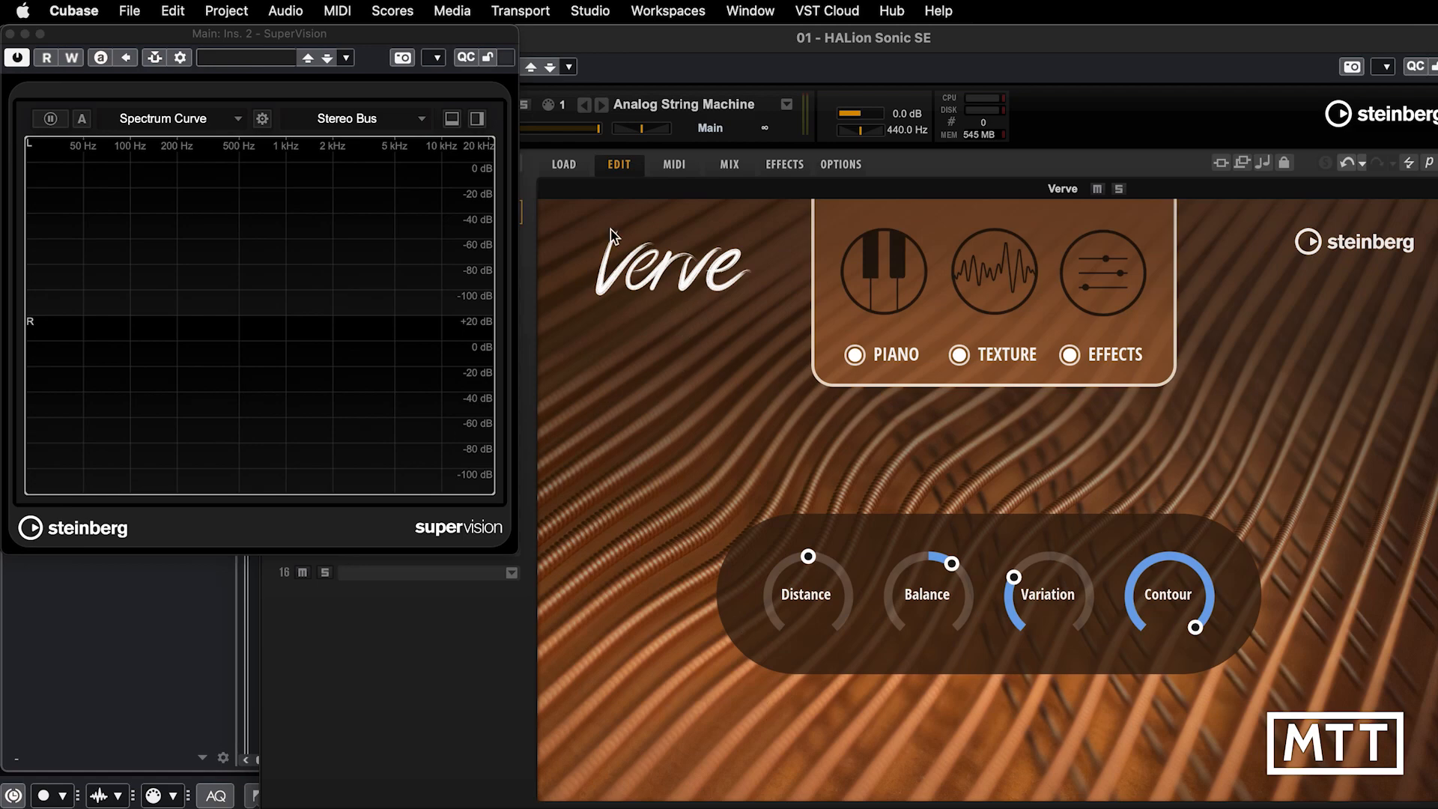
Step: Load the Blue Ice program from the Verve presets and audition its Cm, Gm9, Ebmaj7 and Bb9 chord pads
left_click(563, 166)
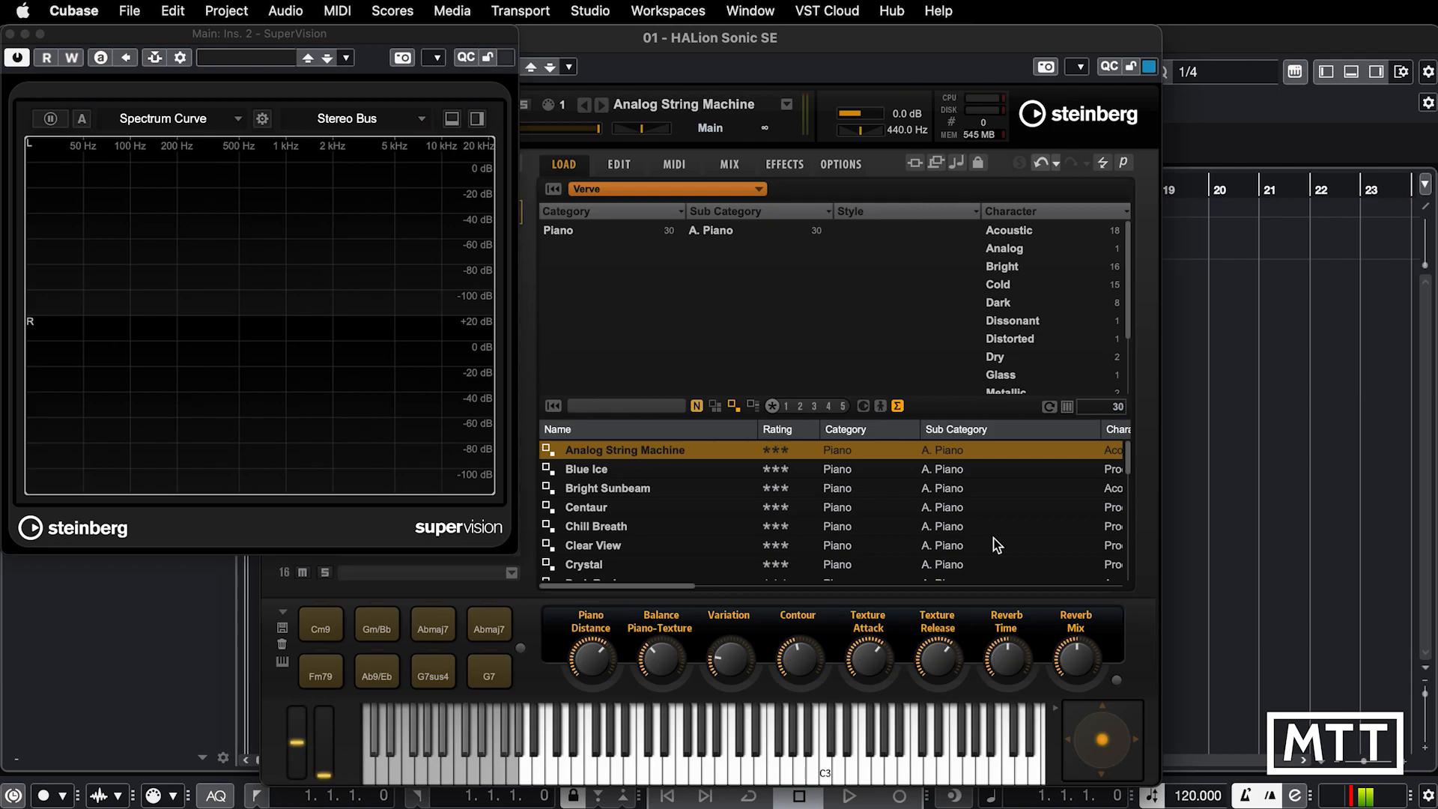
left_click_drag(823, 38, 1084, 39)
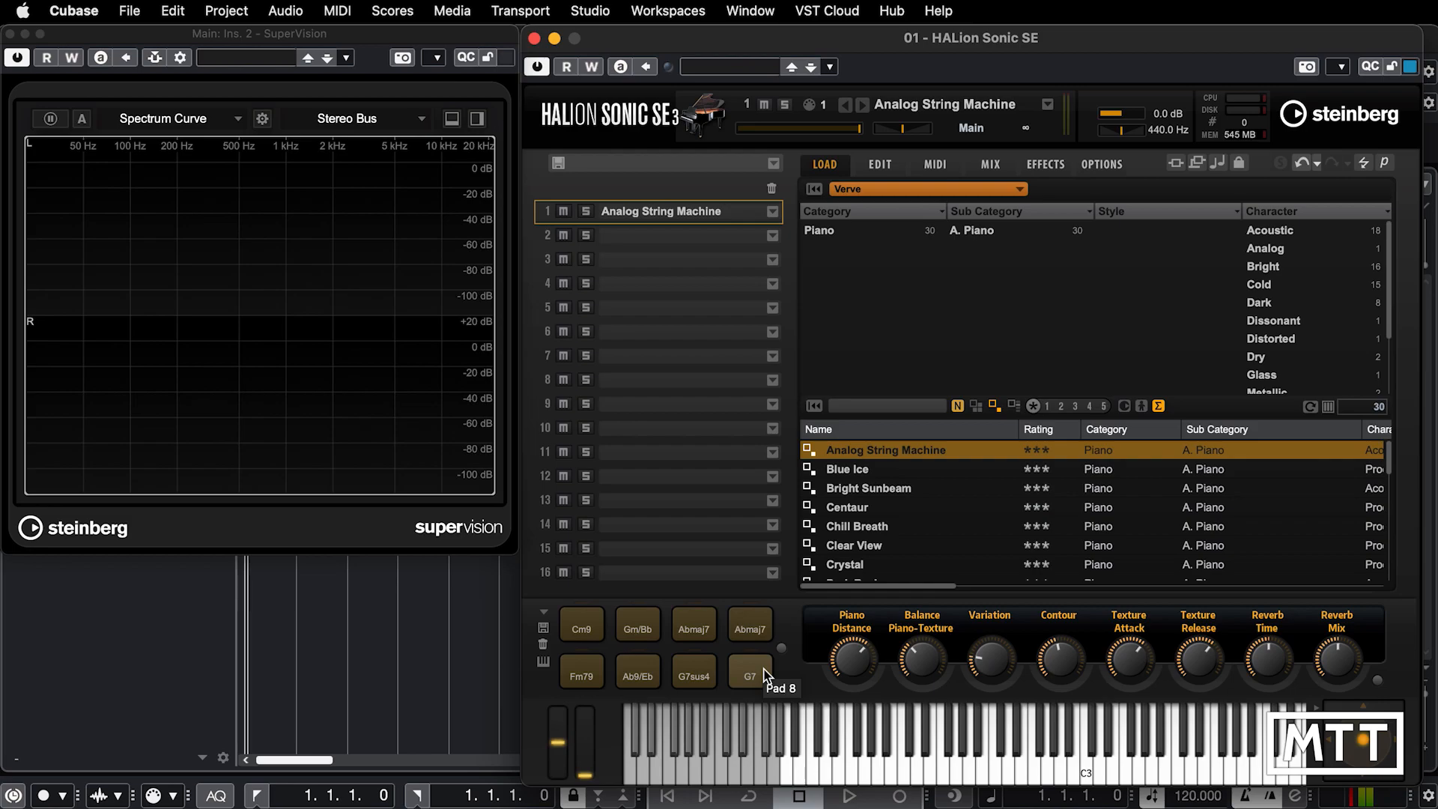
left_click(835, 469)
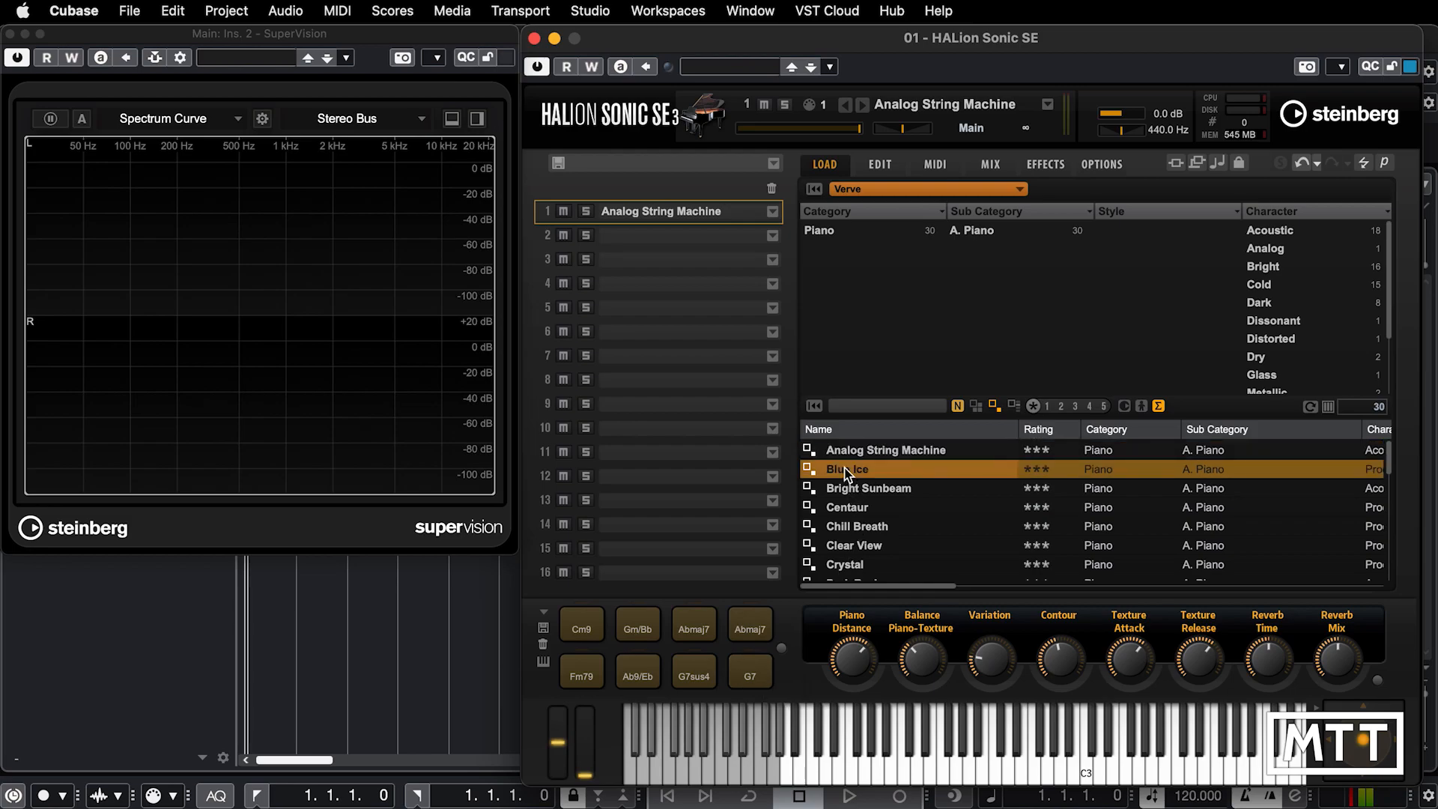
left_click(572, 631)
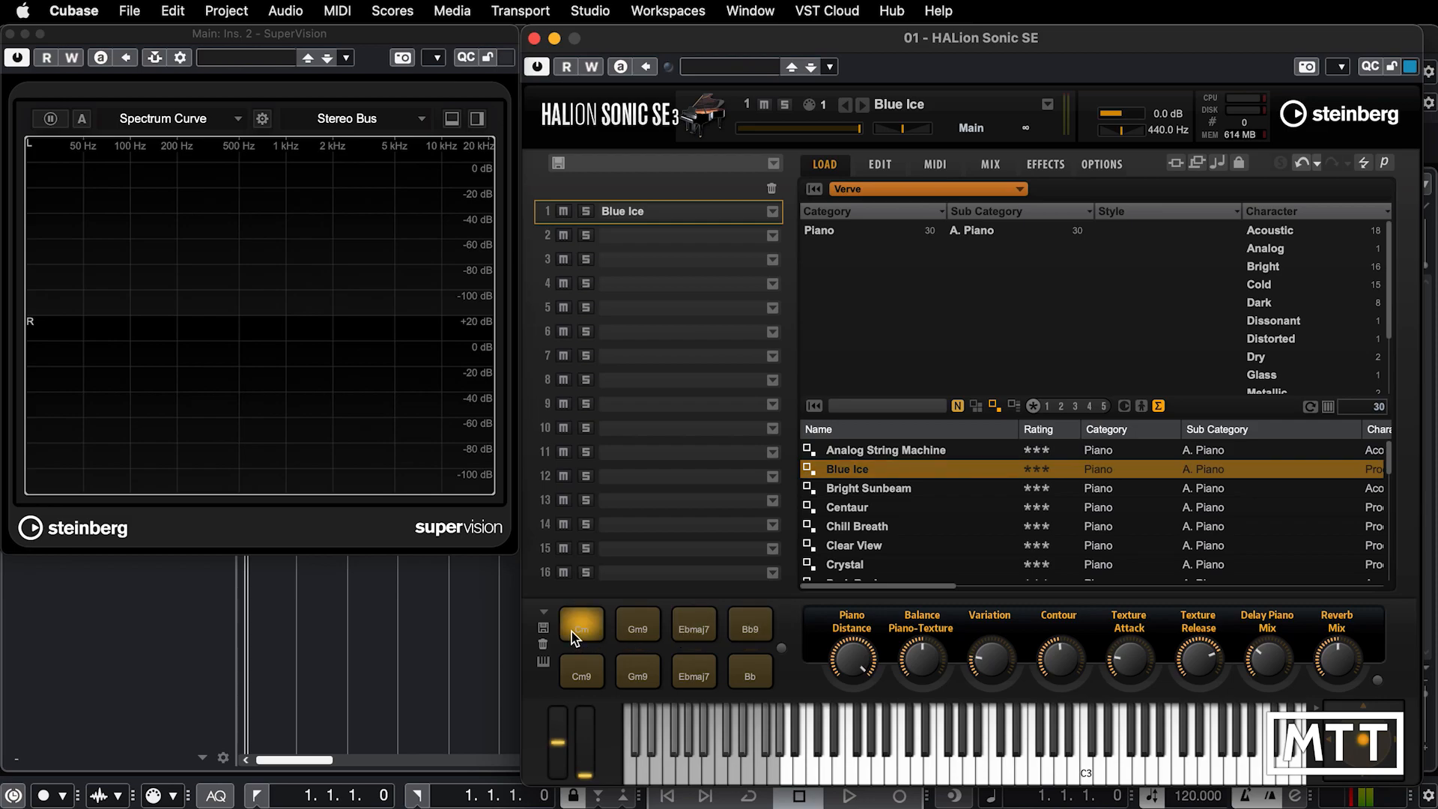
left_click(643, 629)
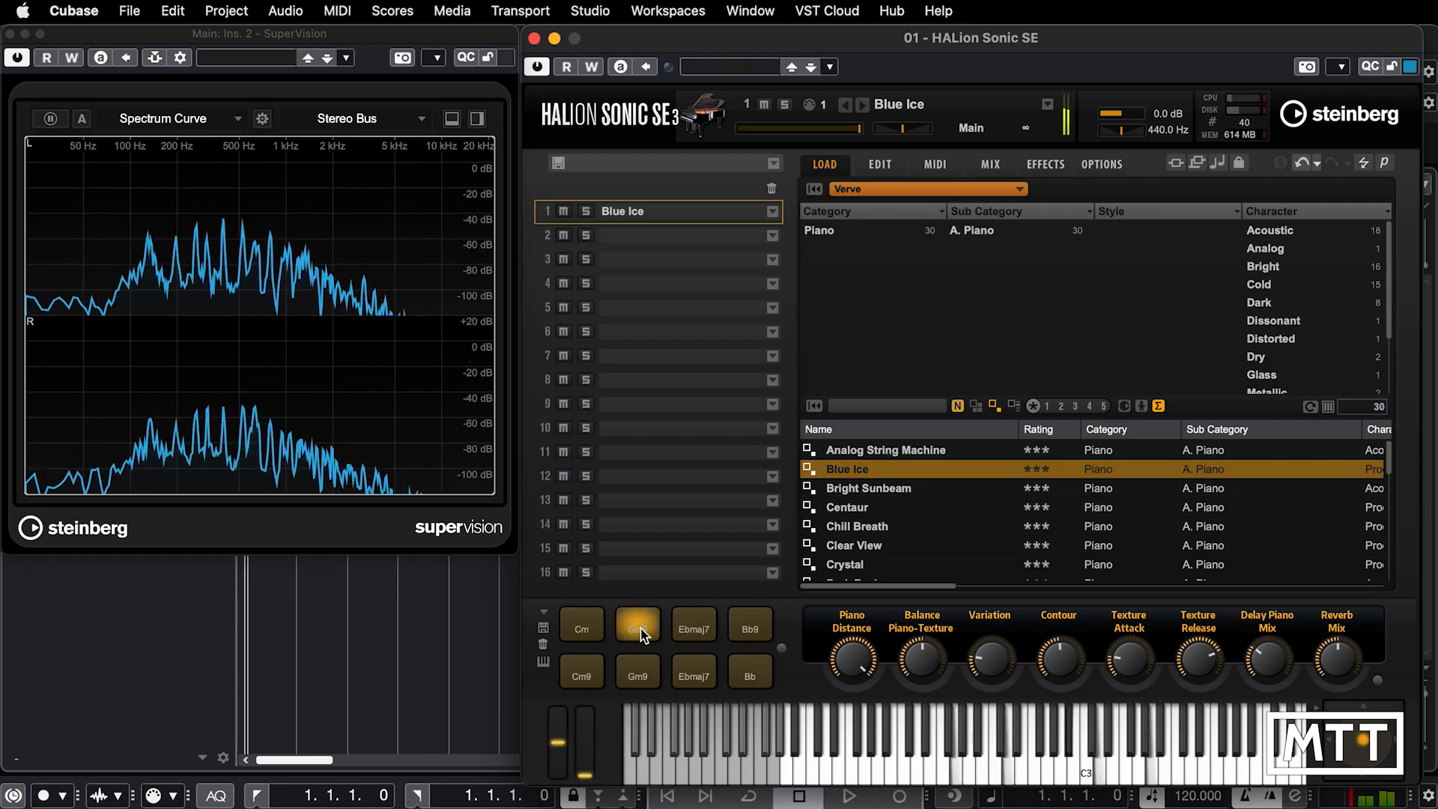
left_click(696, 630)
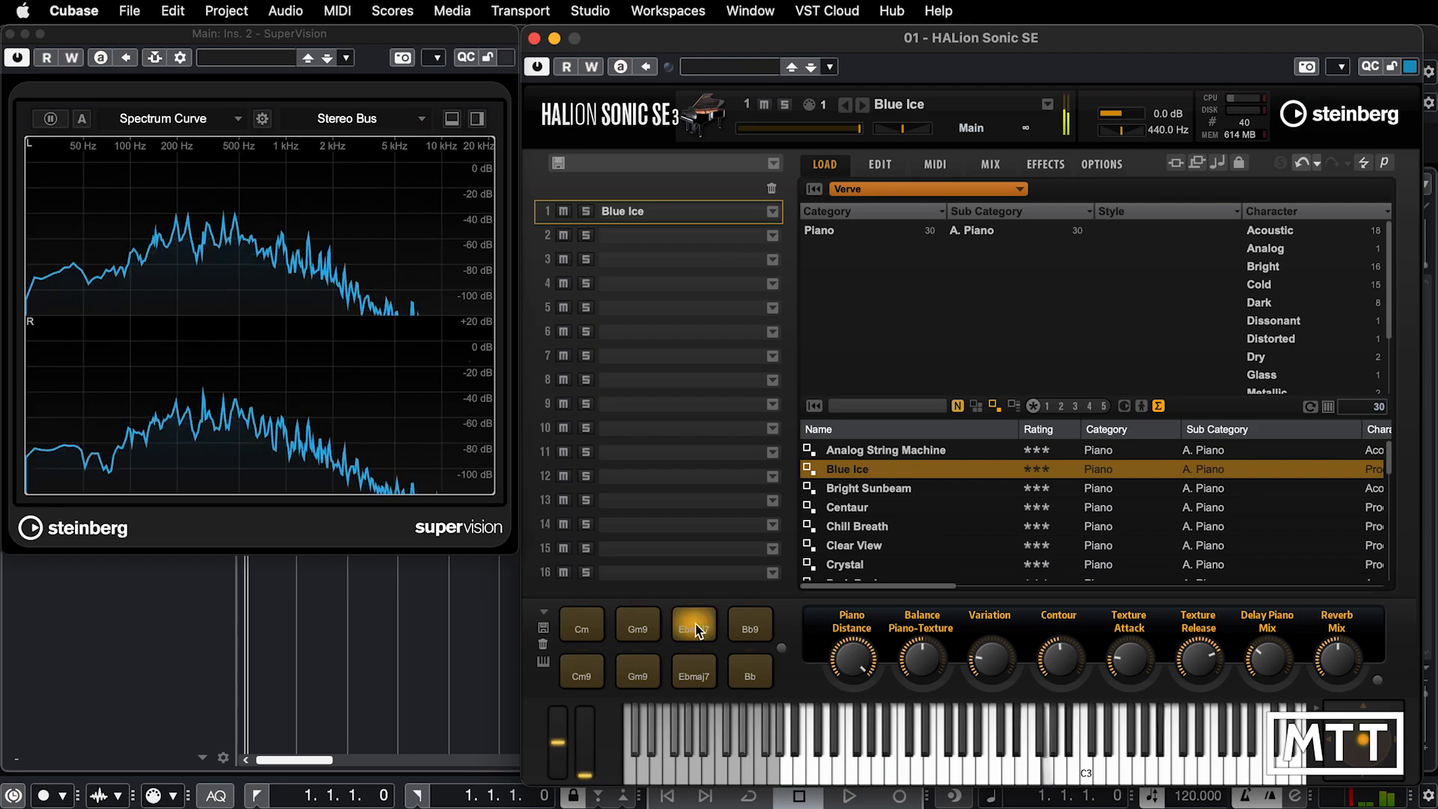
left_click(753, 629)
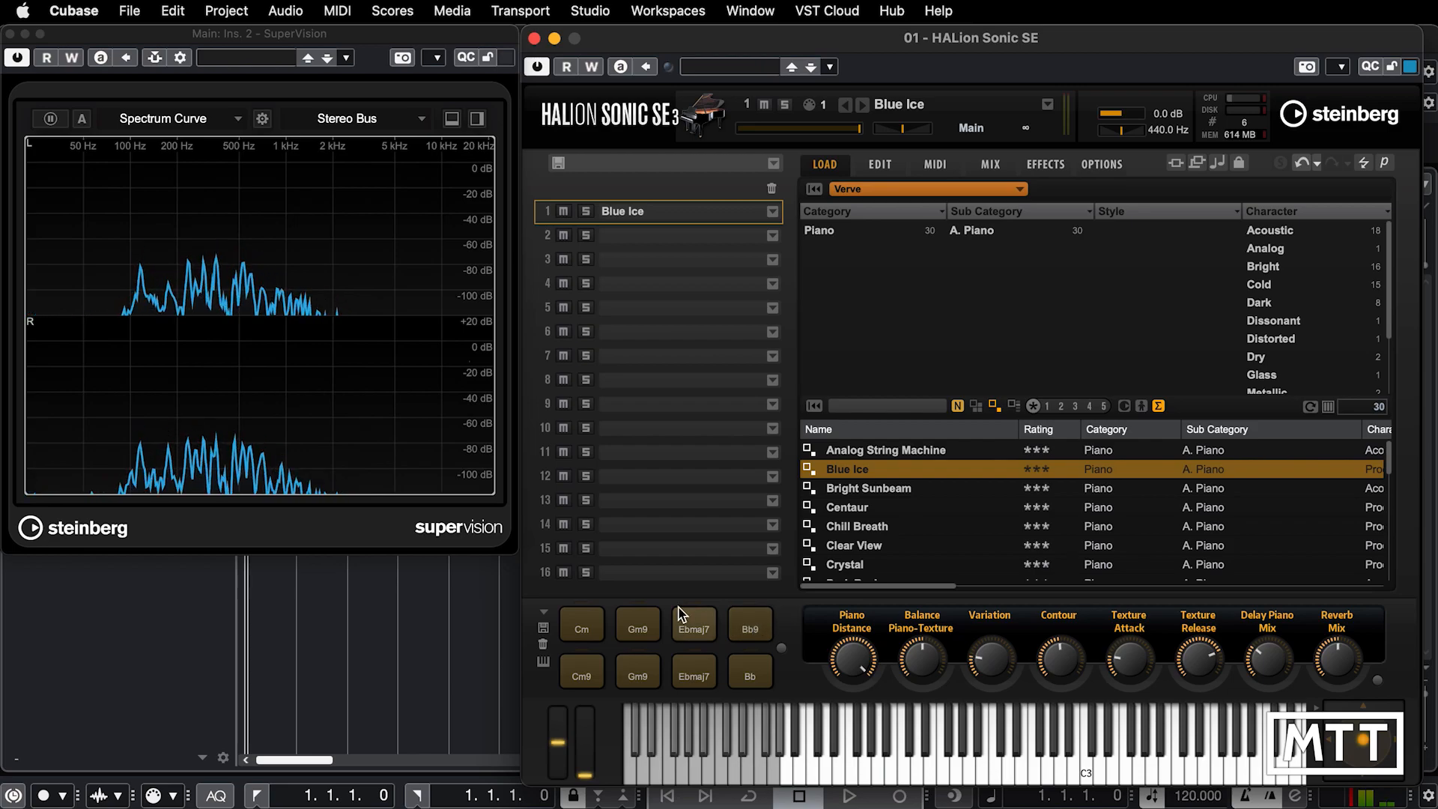
Step: Load the Bright Sunbeam program and audition its Am9, Dm9, Am9 and D9 chord pads
left_click(869, 487)
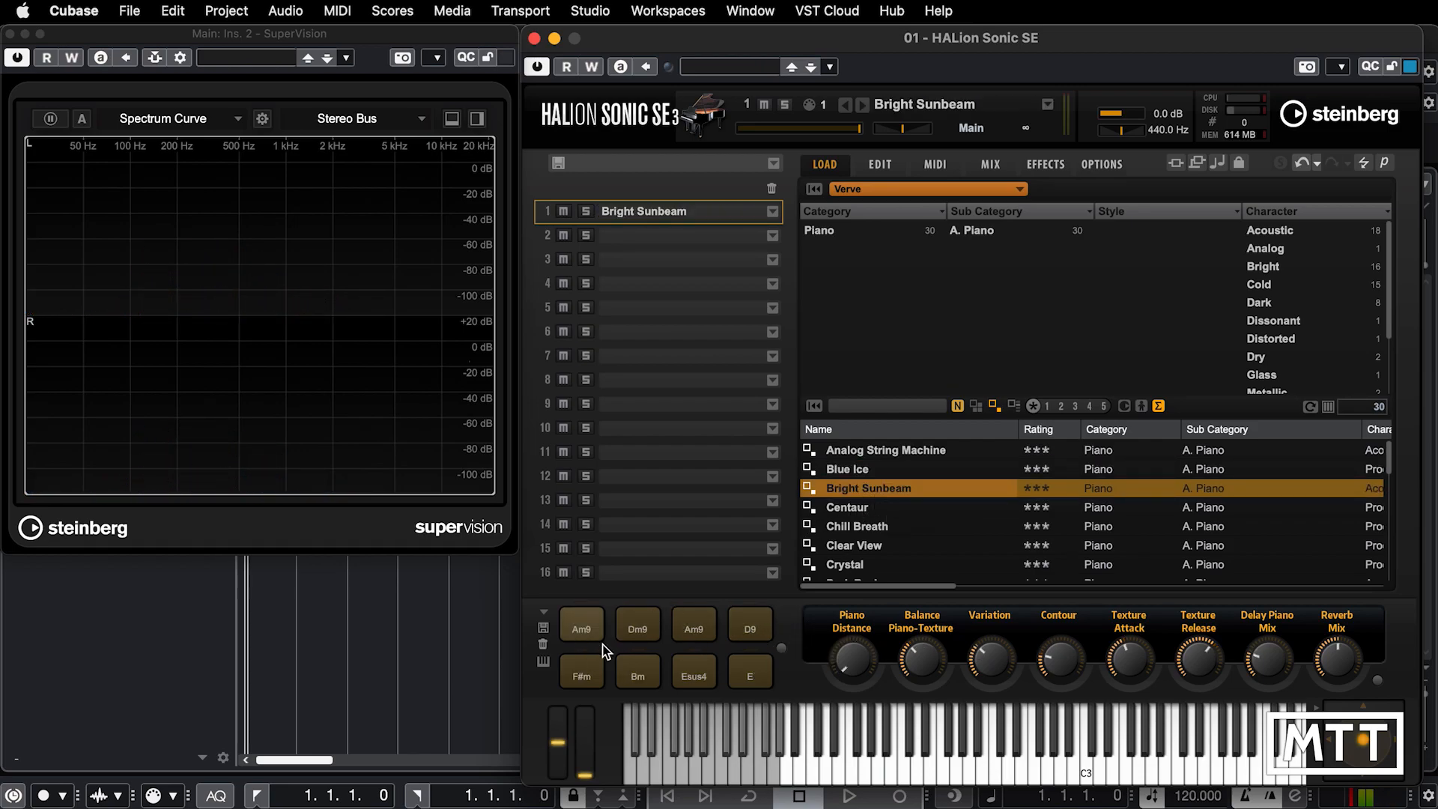
left_click(577, 628)
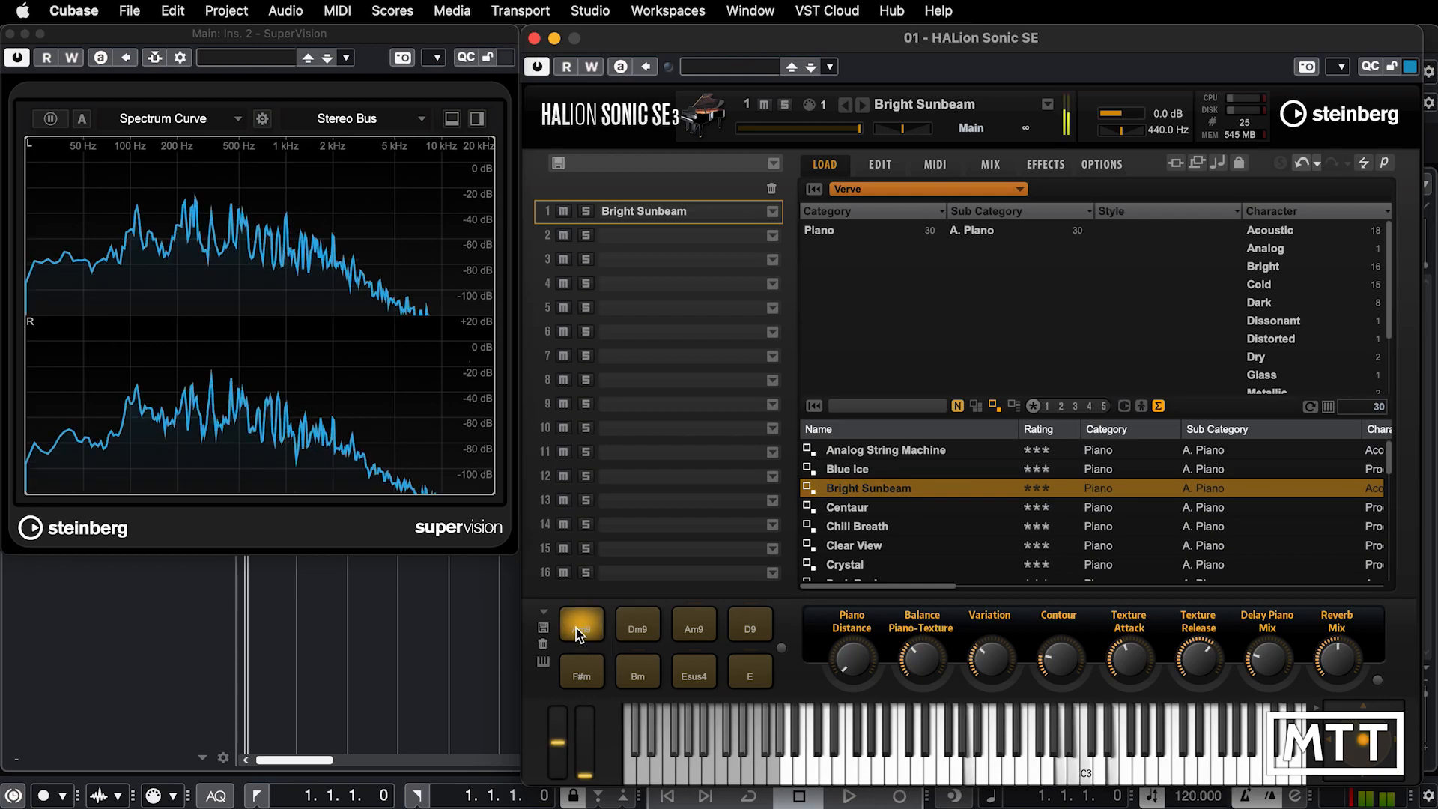
left_click(638, 628)
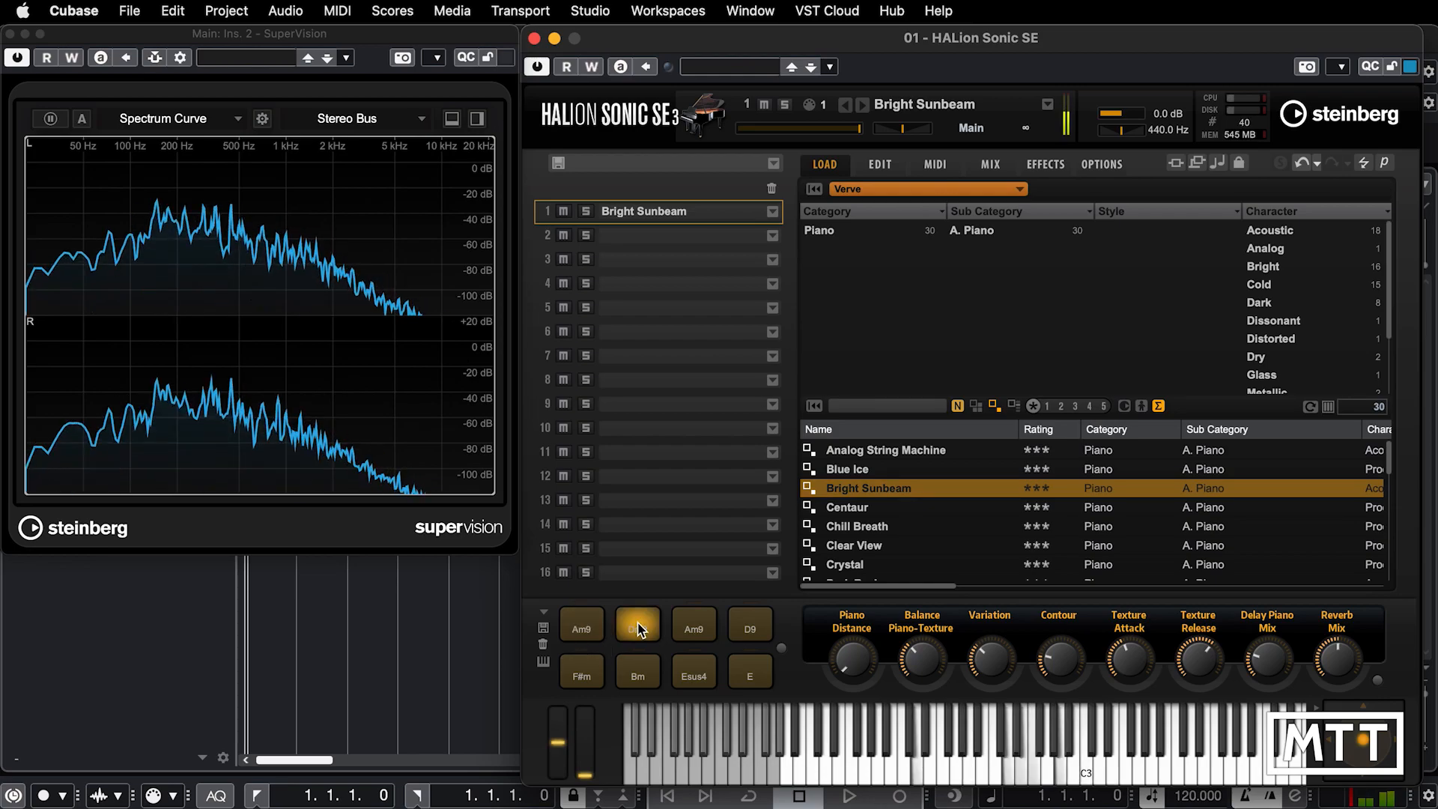
left_click(695, 635)
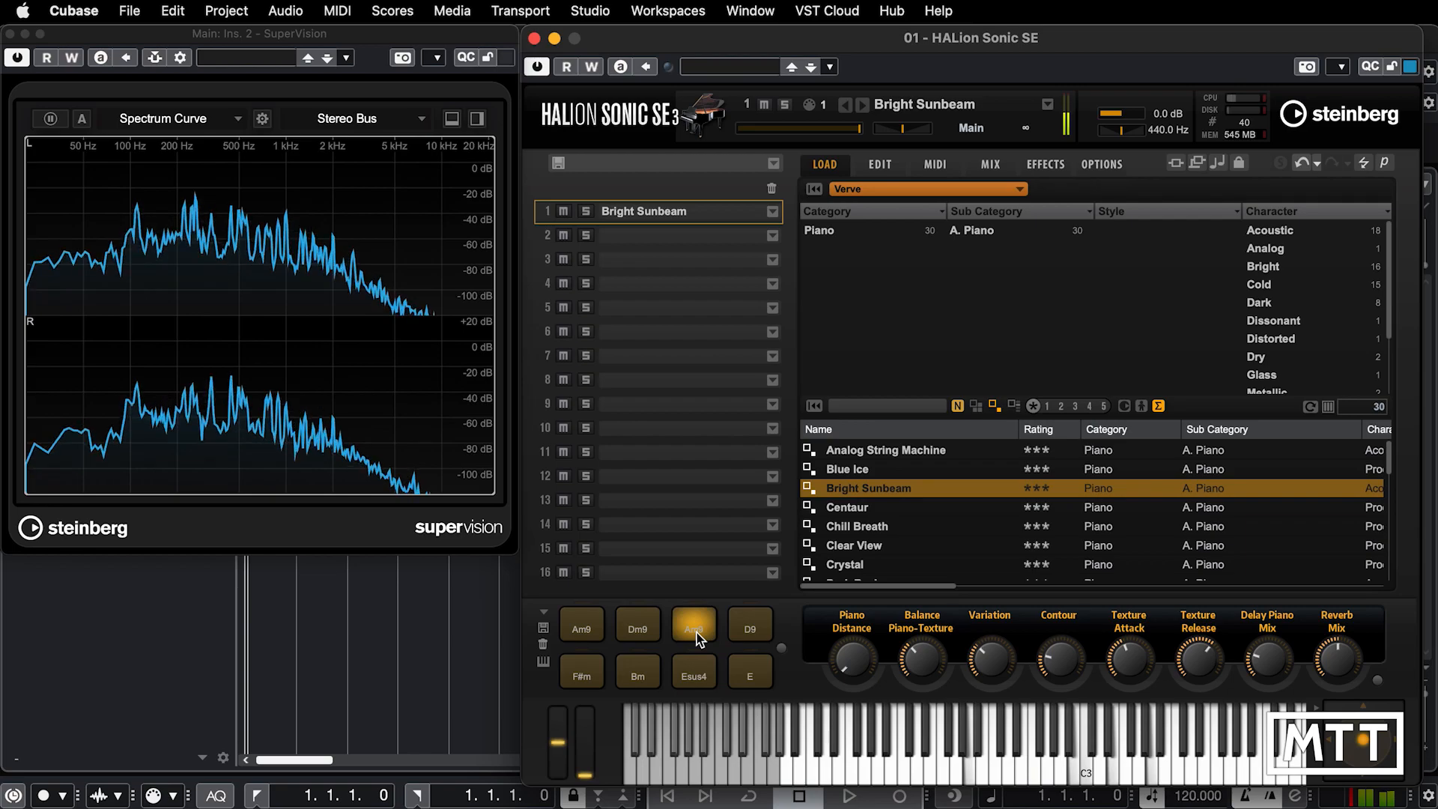
left_click(764, 635)
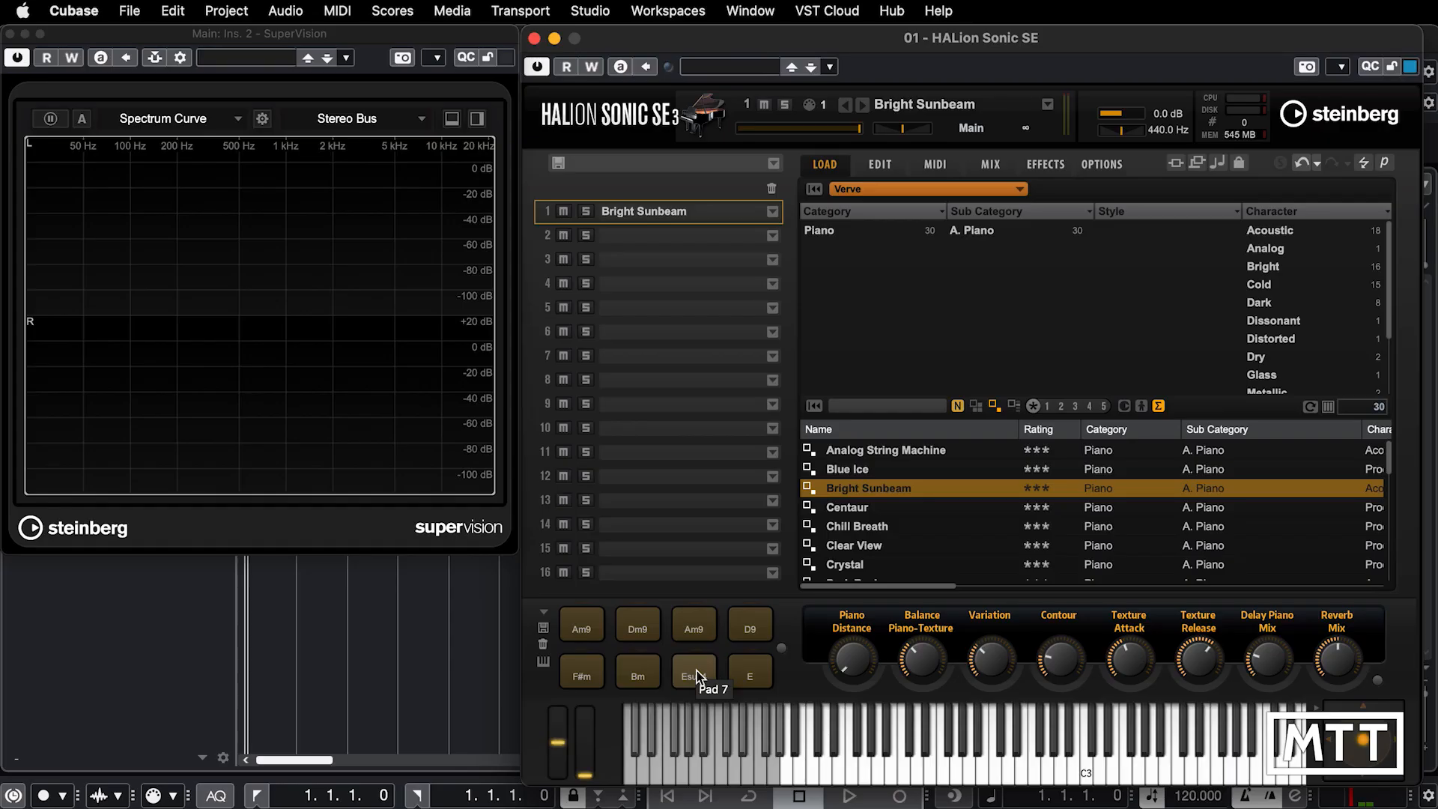
Step: Learn a MIDI trigger note for the first chord pad, Am9
right_click(586, 623)
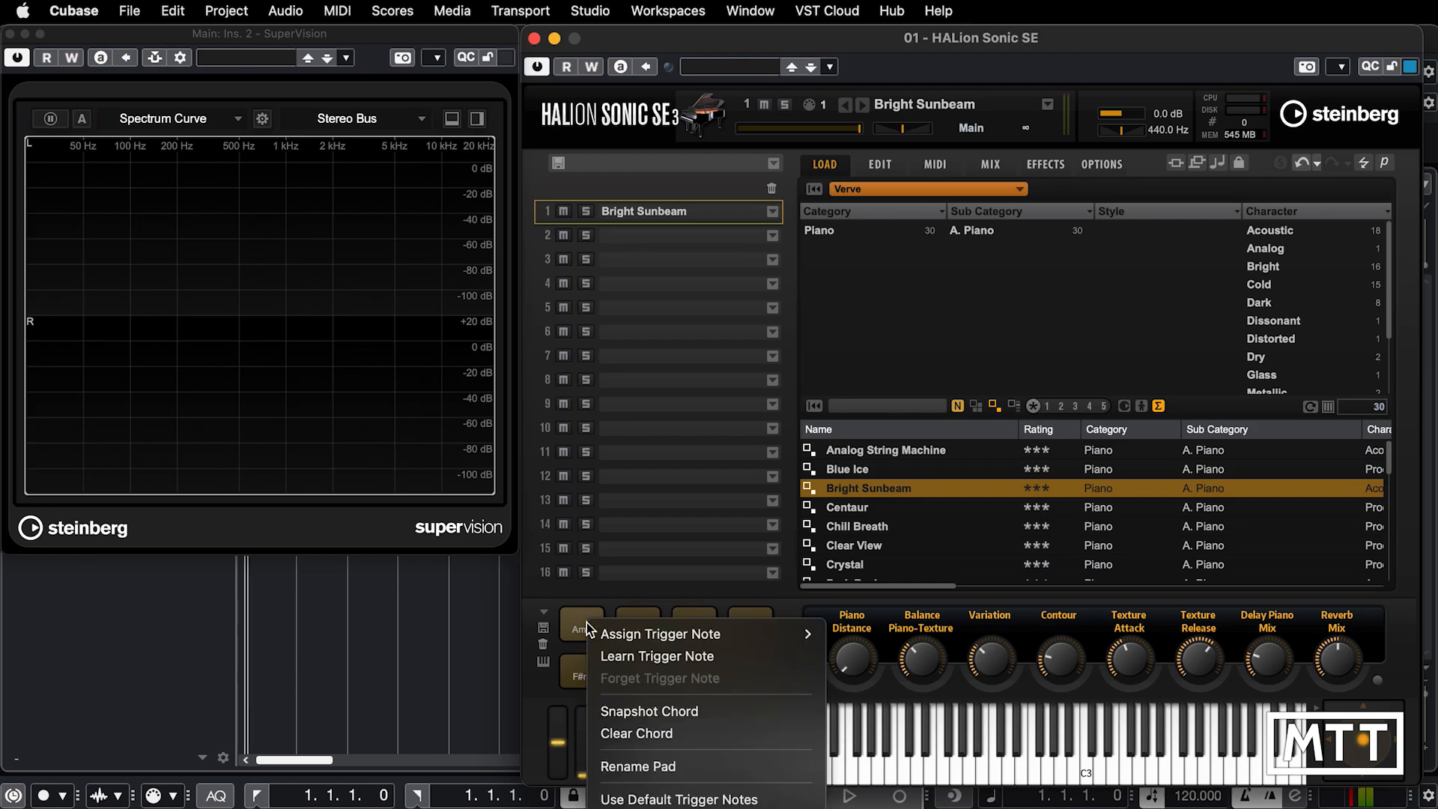
left_click(636, 658)
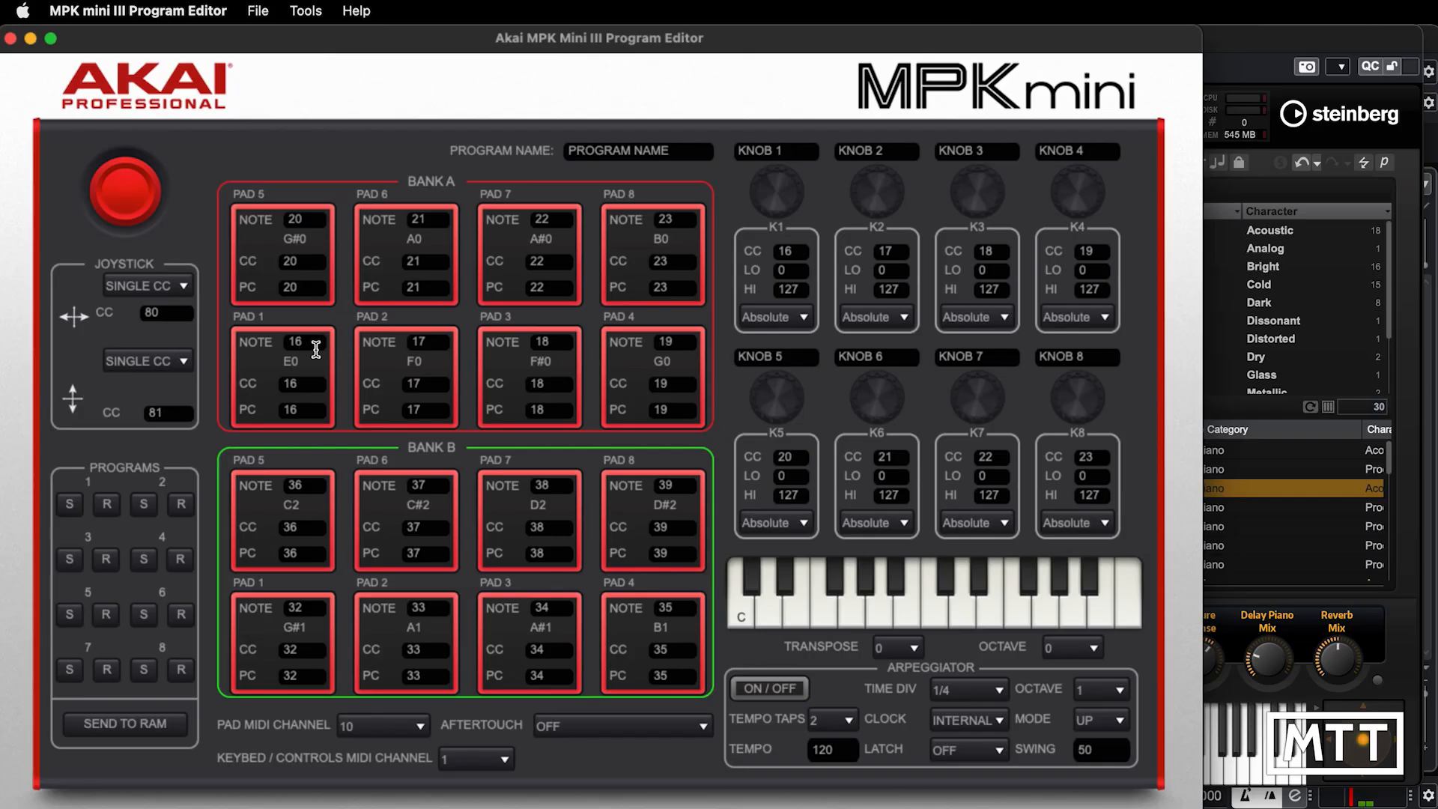
Step: In the Akai MPK Mini III Program Editor, set the notes of Bank A pads 1 to 4 to 0, 1, 2 and 3
left_click(307, 343)
type("0")
left_click(427, 343)
type("1")
left_click(533, 343)
type("2")
left_click(663, 342)
type("3")
Step: Set the notes of Bank A pads 5 to 8 to 4, 5, 6 and 7 and send the program to the device's RAM
left_click(293, 218)
type("4")
left_click(420, 219)
type("5")
left_click(551, 220)
type("6")
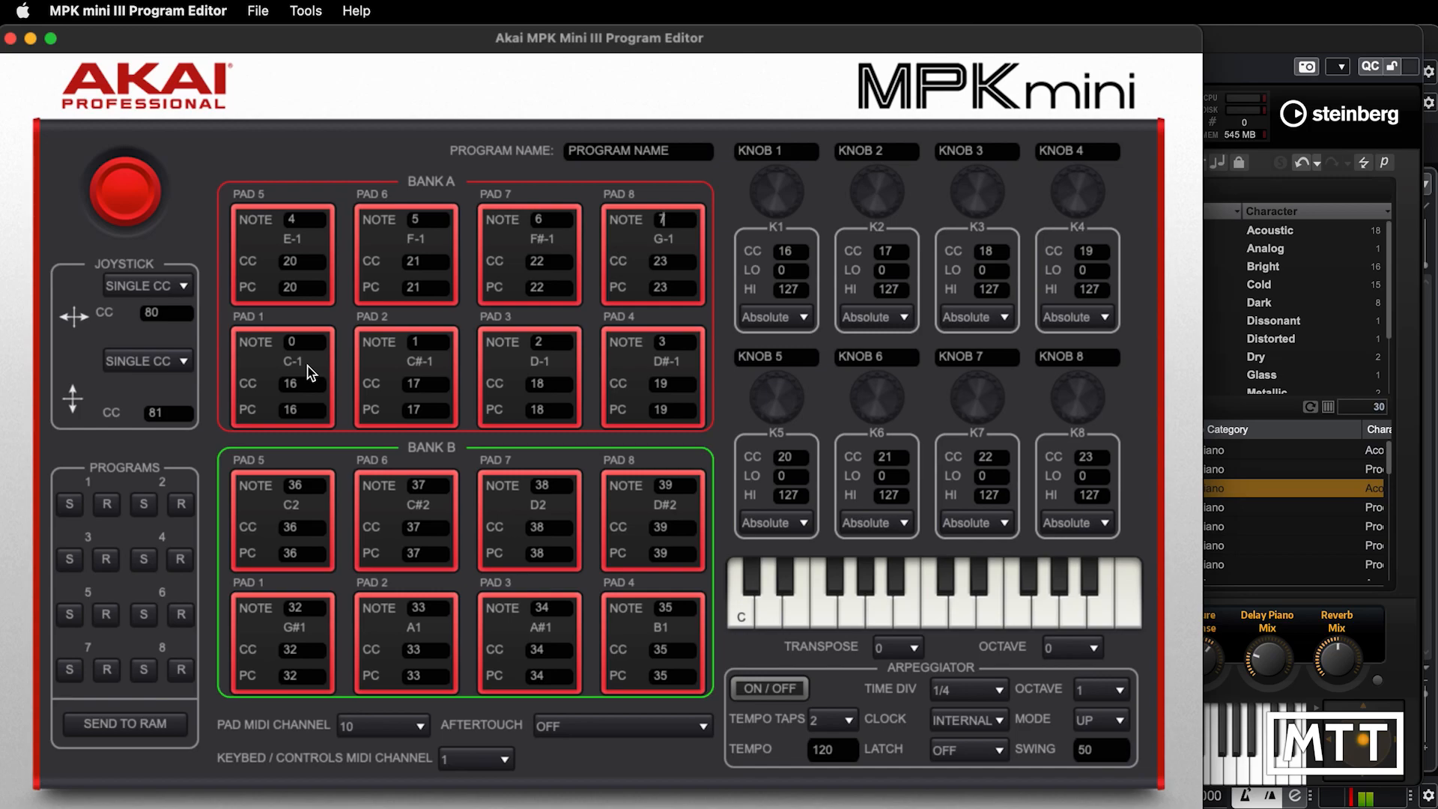
left_click(137, 725)
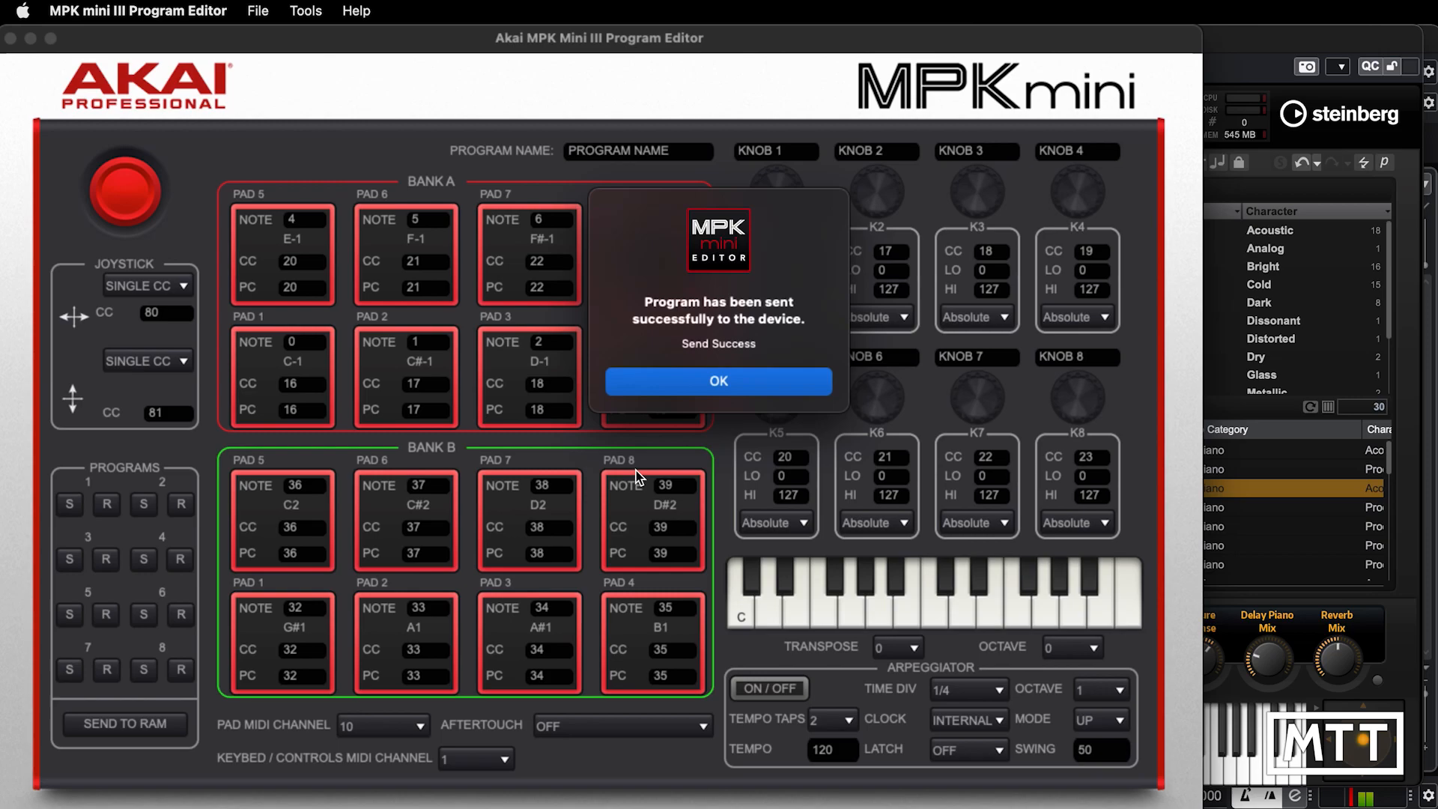
left_click(683, 384)
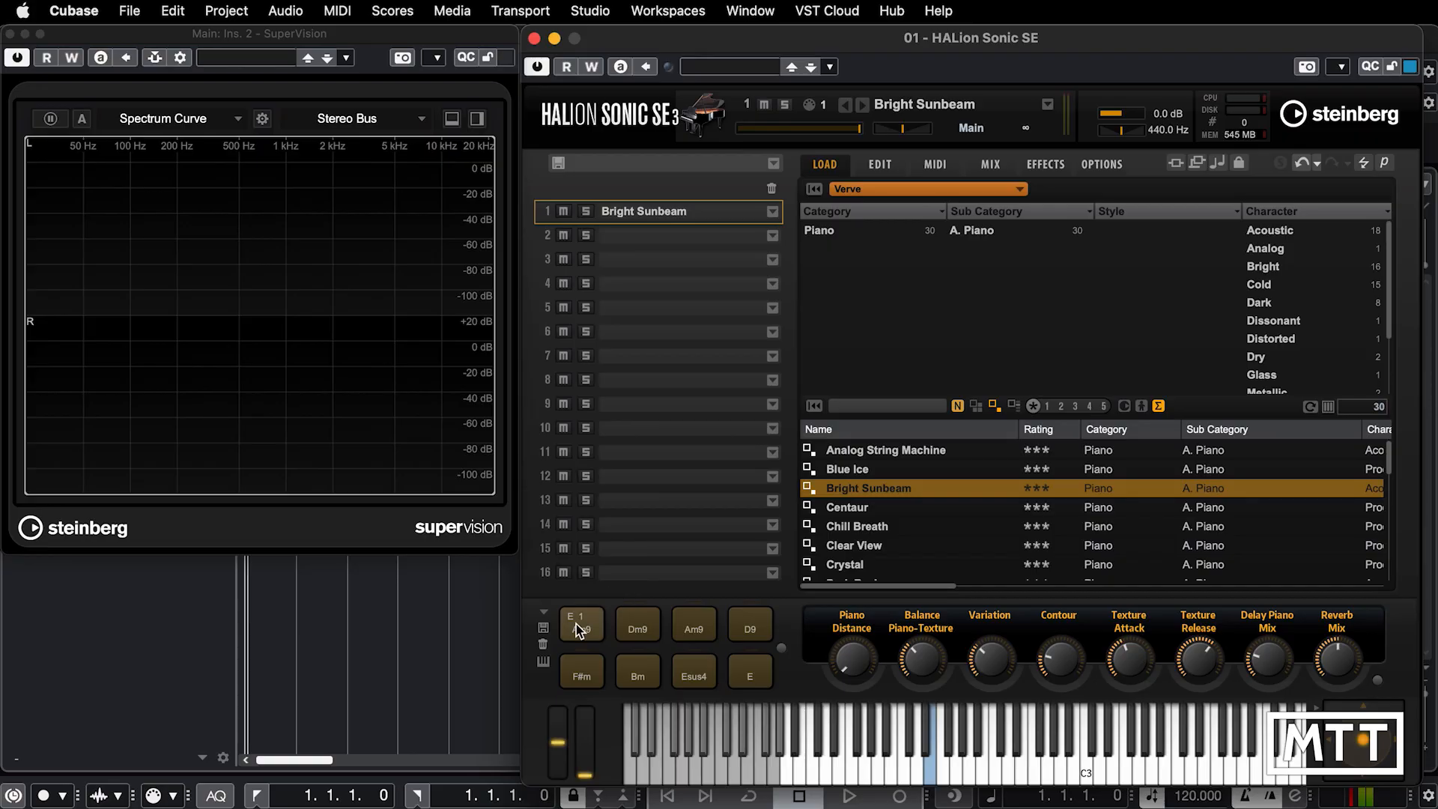
Step: Learn trigger notes E-2, F-2, F#-2 and G-2 for the Am9, Dm9, second Am9 and D9 pads of Bright Sunbeam
right_click(577, 624)
left_click(614, 662)
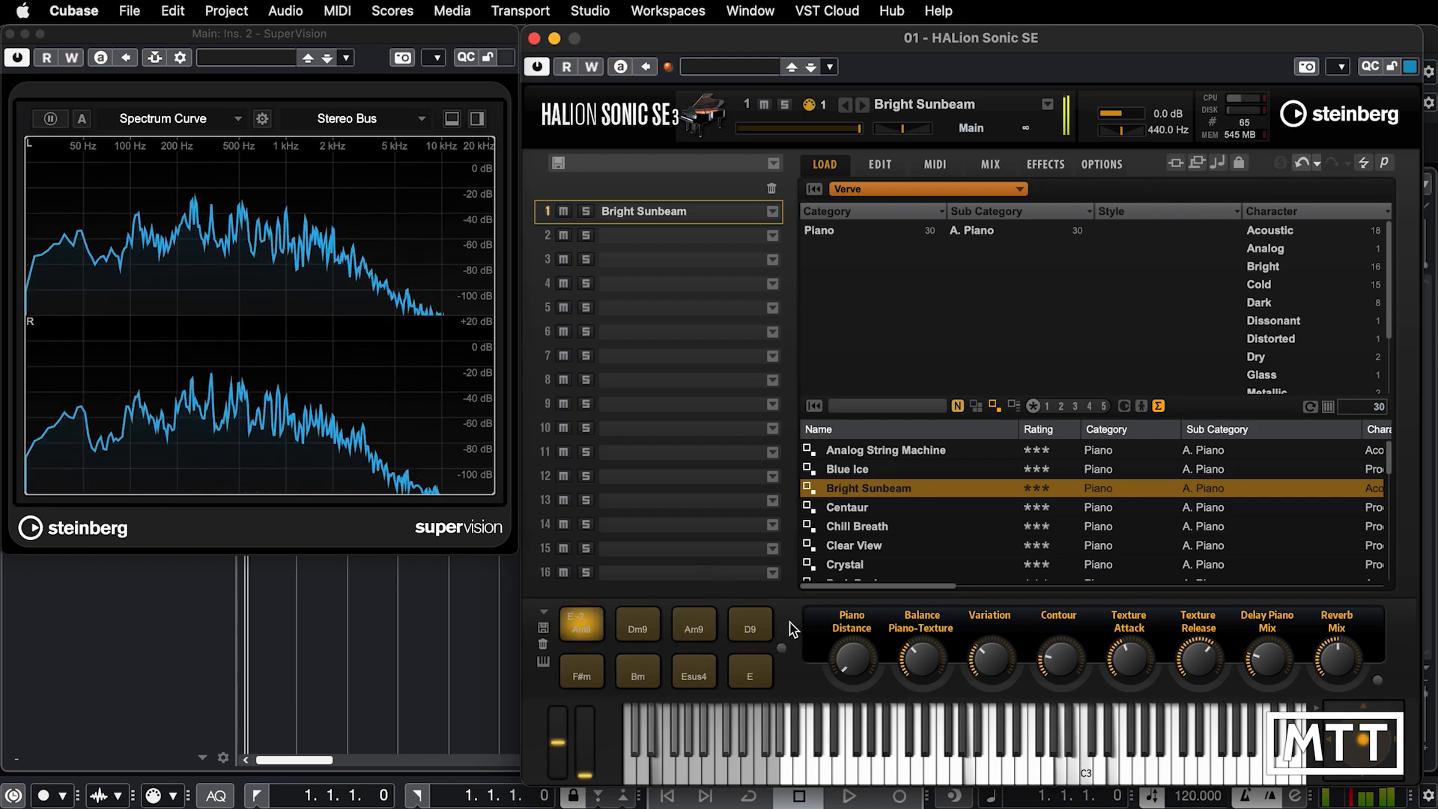
right_click(639, 633)
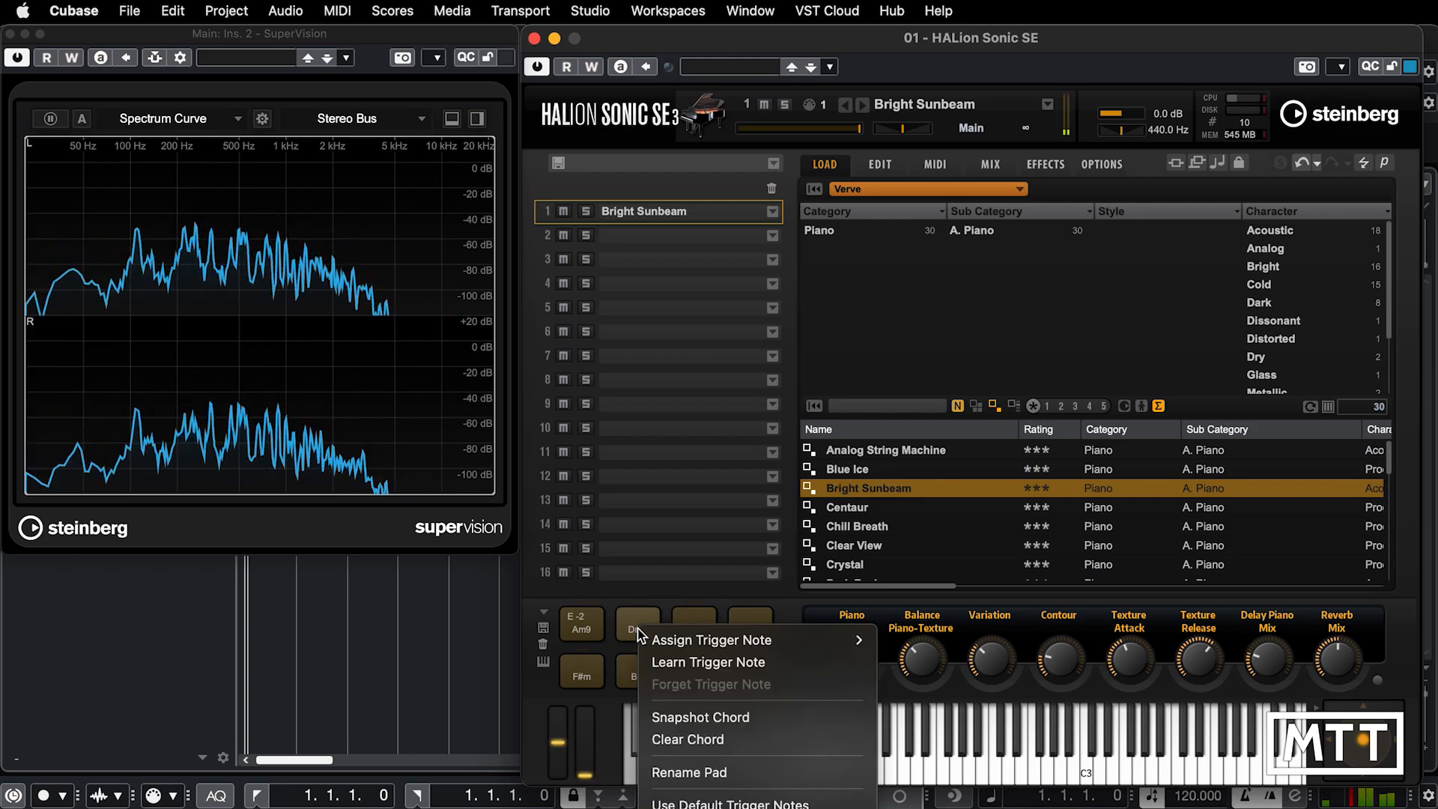
left_click(684, 665)
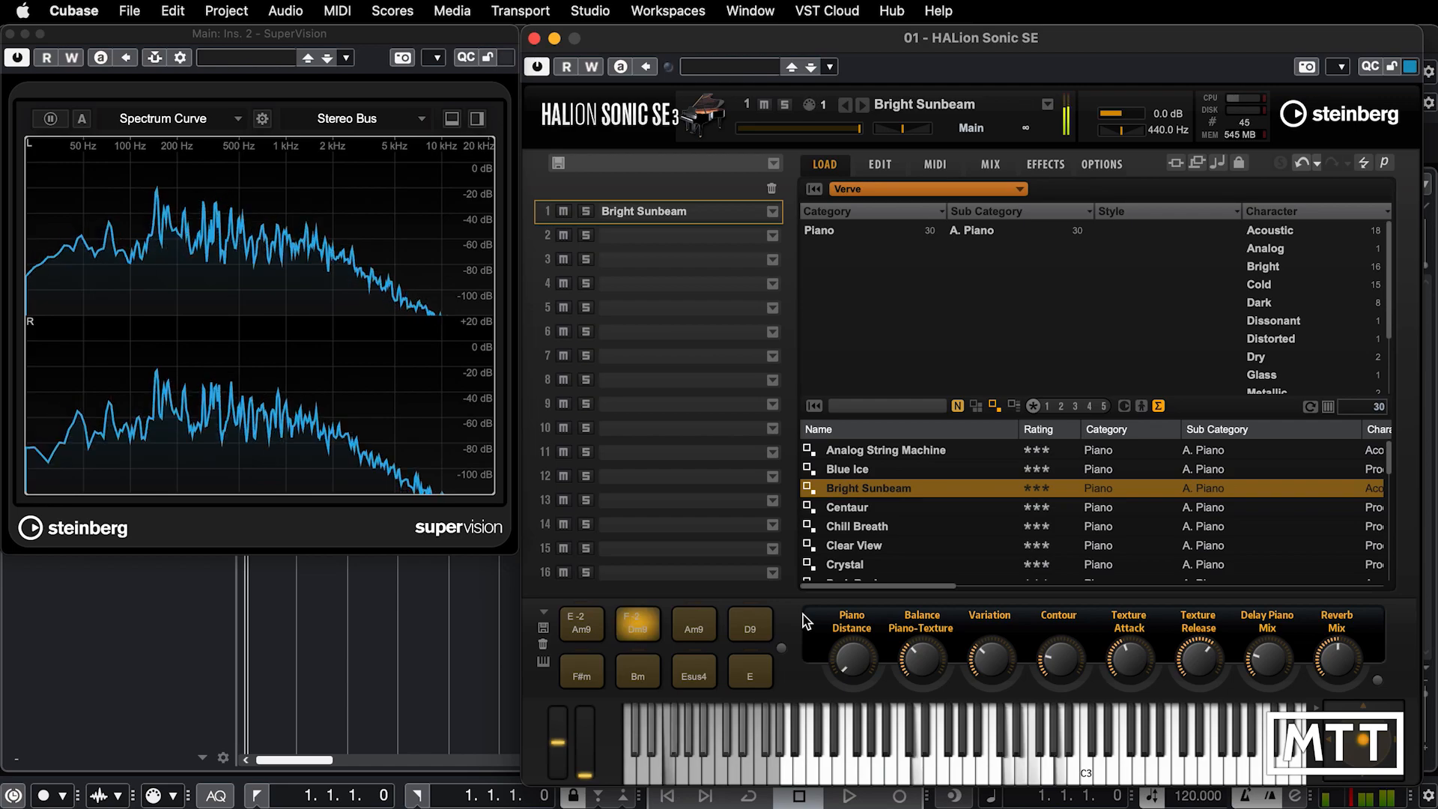
right_click(694, 616)
left_click(730, 648)
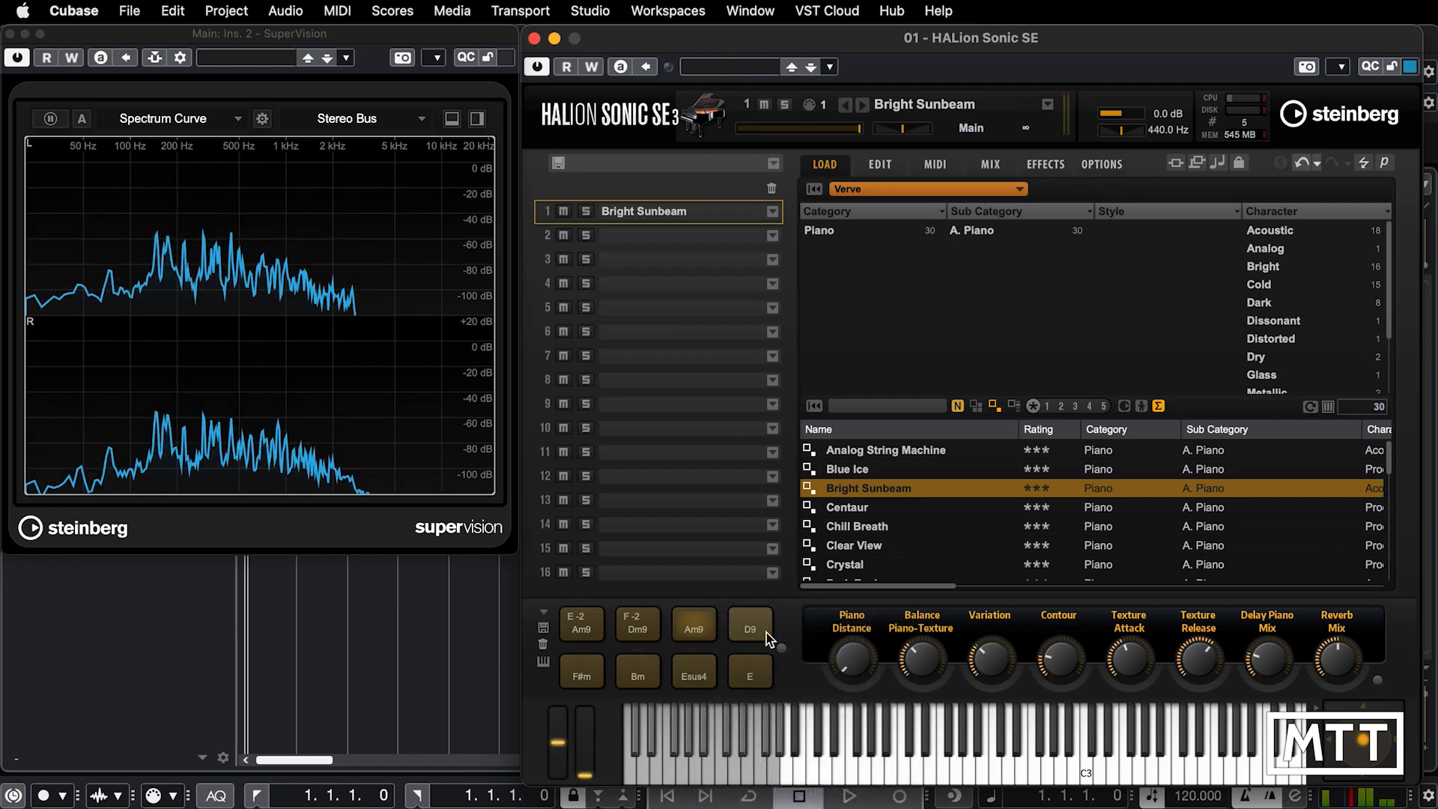
right_click(747, 628)
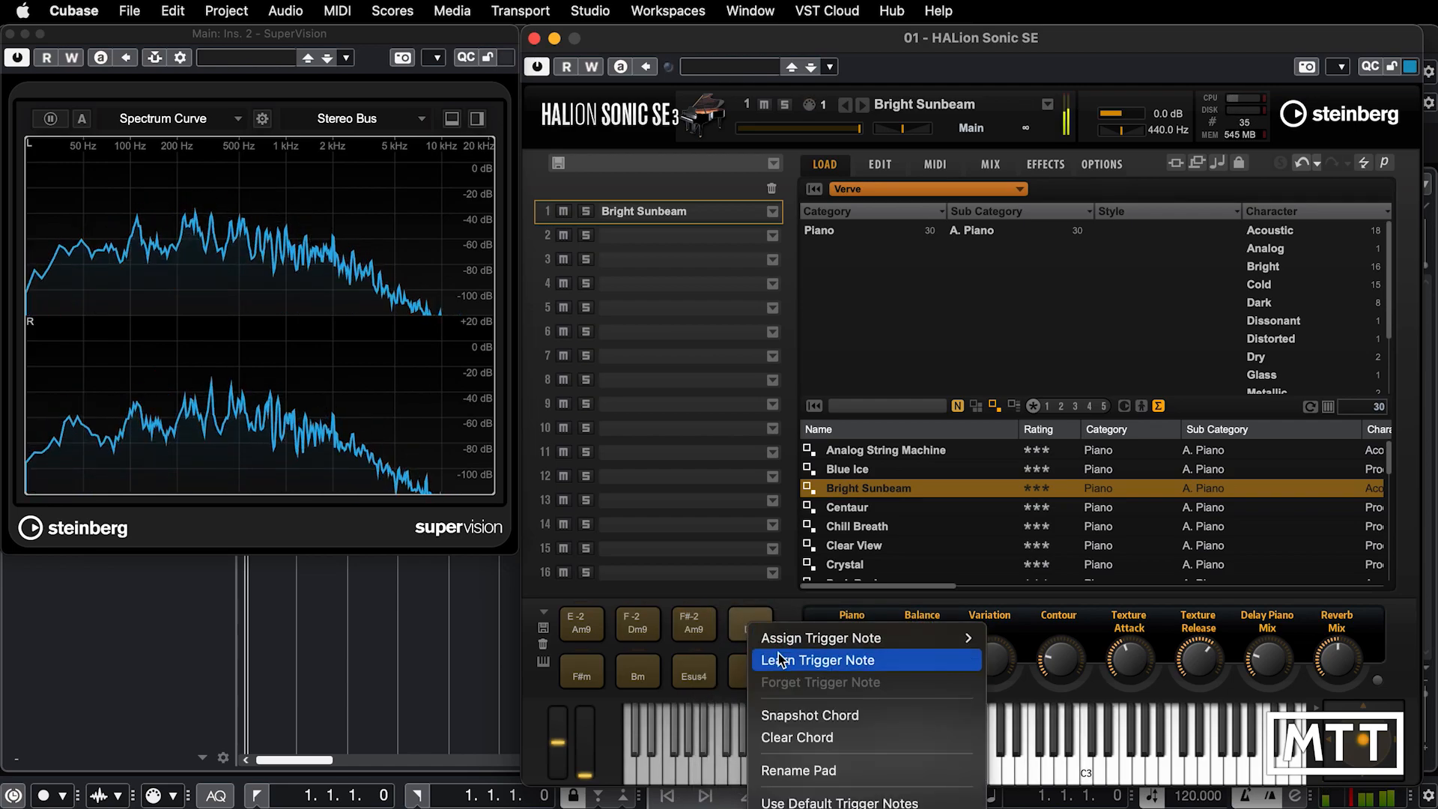
left_click(779, 660)
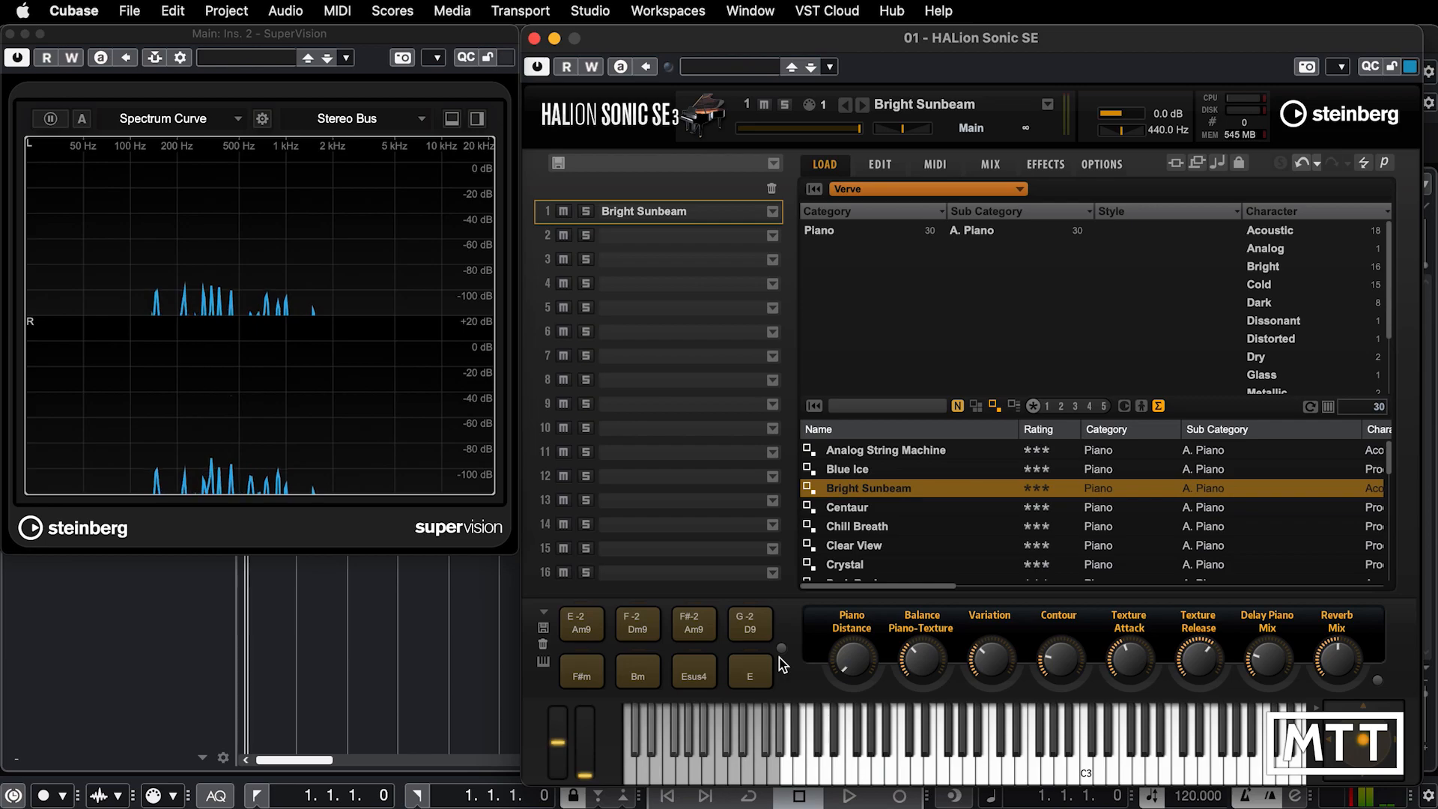
Step: Load the Centaur program and learn trigger notes E-2, F-2, F#-2 and G-2 for its upper row of chord pads
left_click(848, 502)
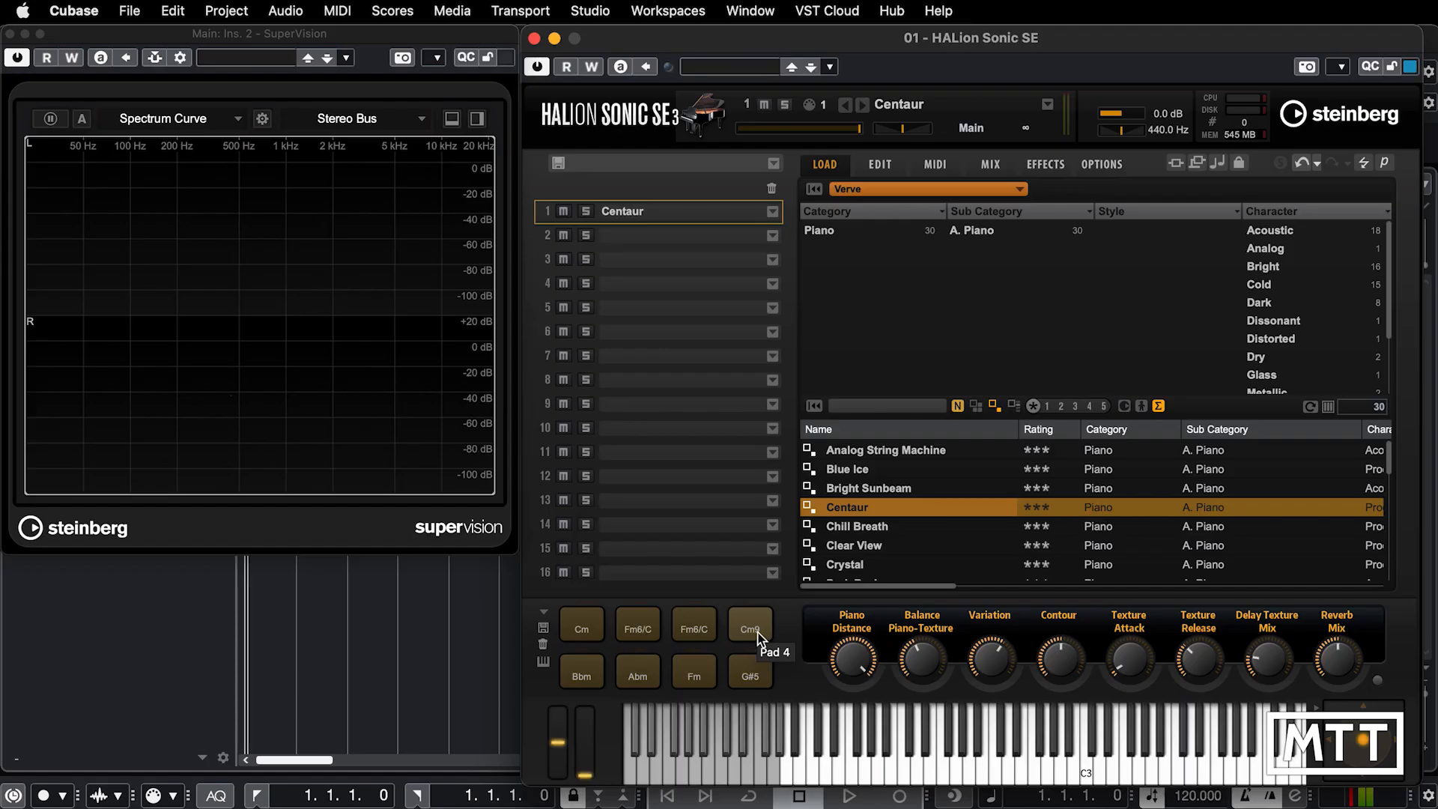
right_click(583, 627)
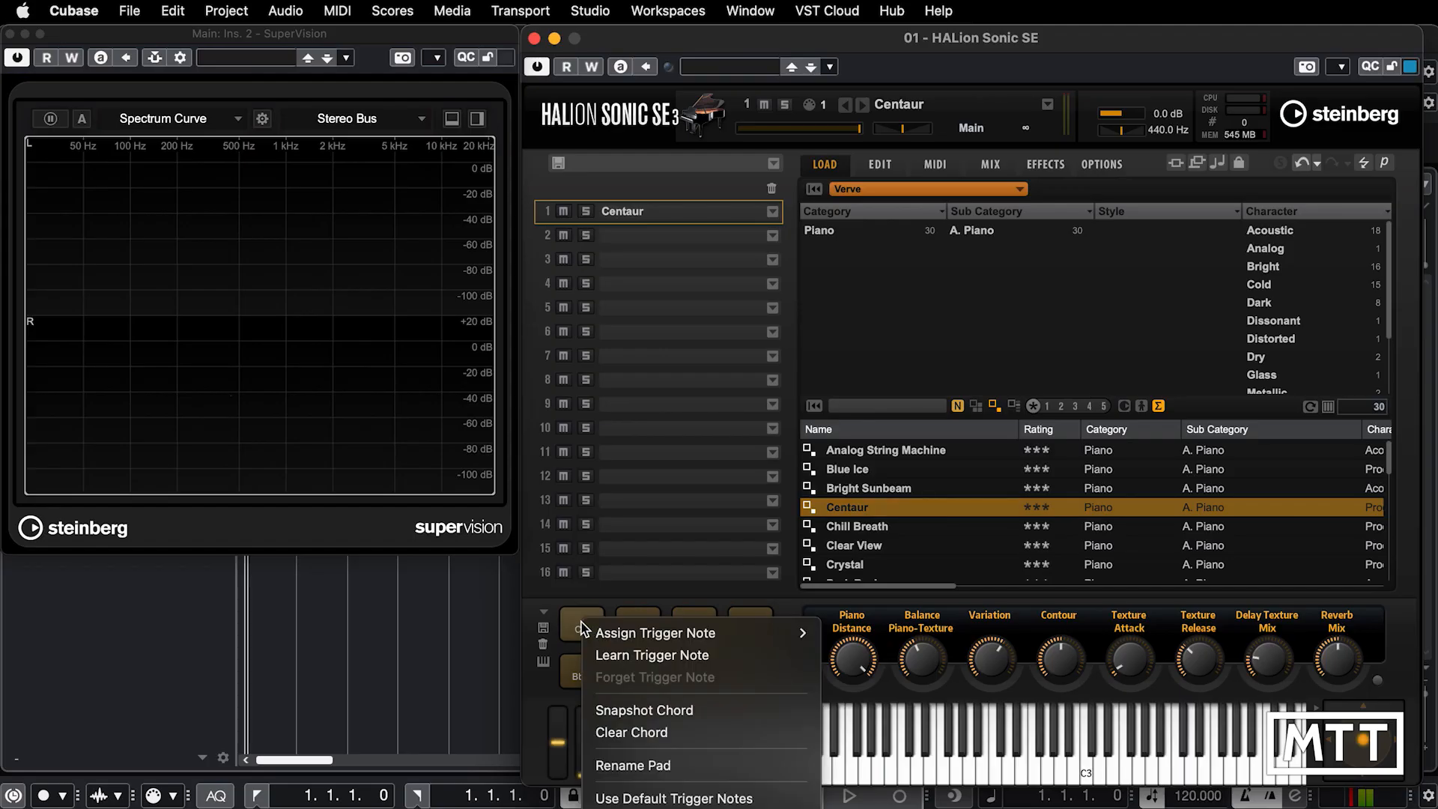
left_click(622, 662)
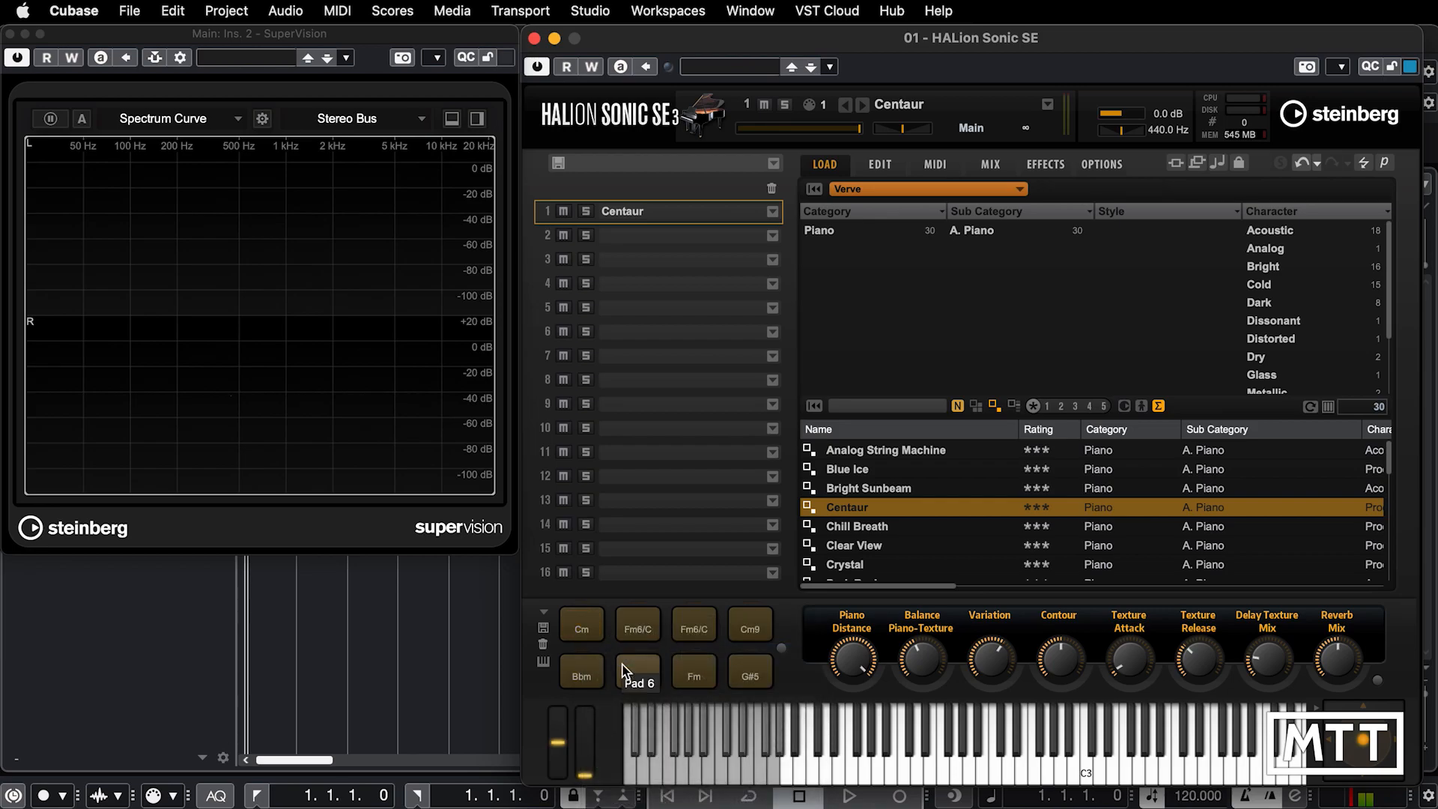
right_click(632, 636)
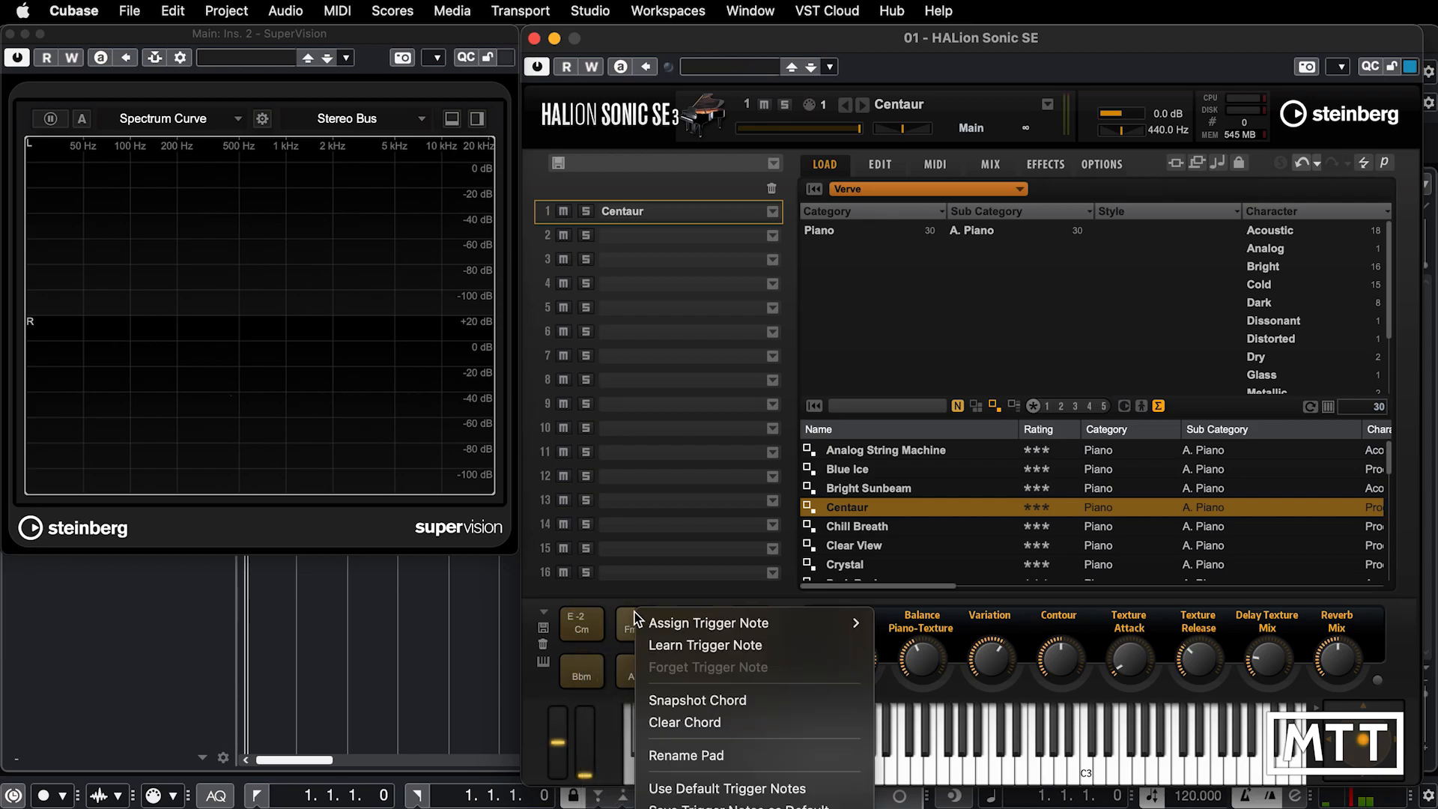
left_click(664, 649)
right_click(679, 628)
left_click(719, 651)
right_click(749, 628)
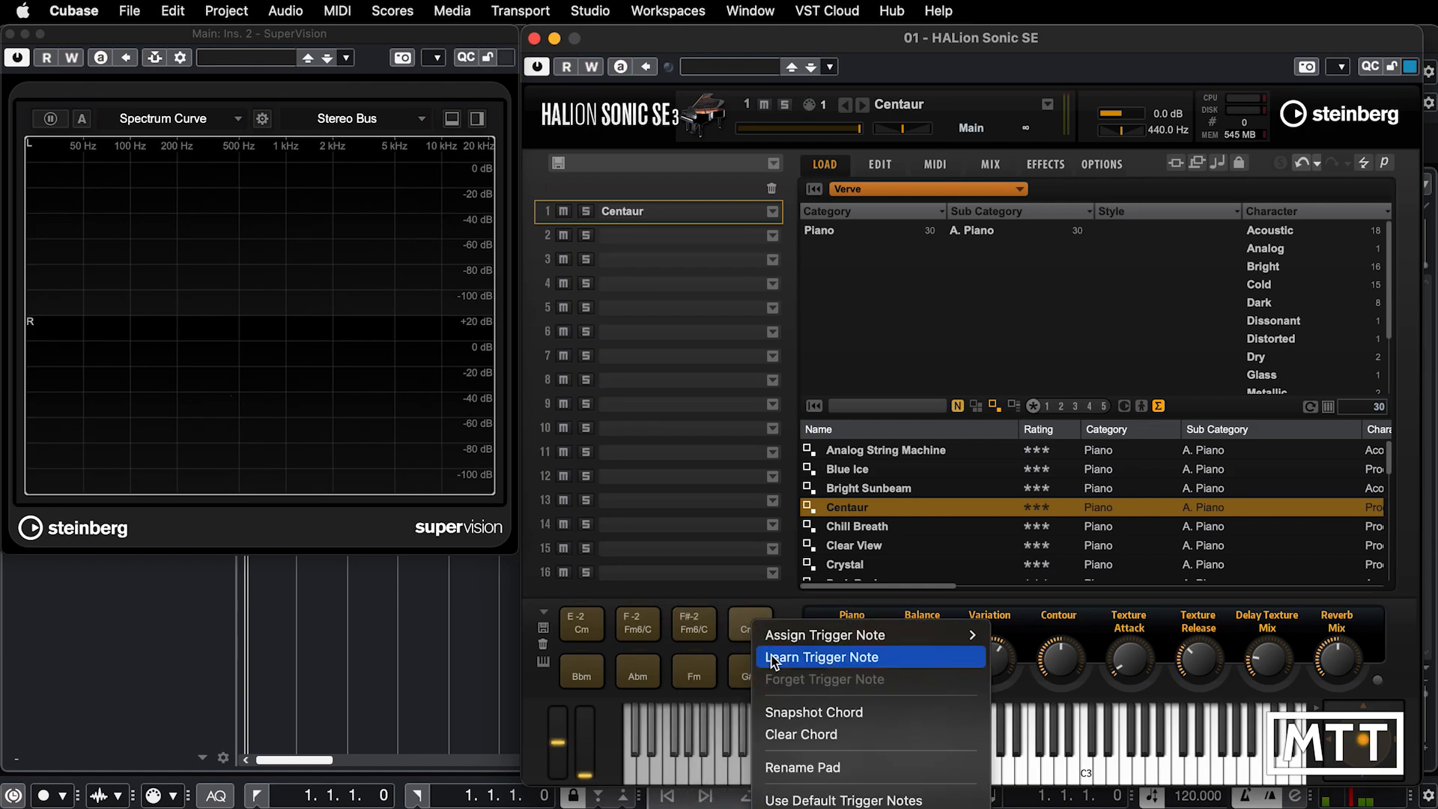
left_click(801, 651)
Step: Learn trigger notes C-2, C#-2, D-2 and D#-2 for the lower-row pads Bbm, Abm, Fm and G#5
right_click(583, 667)
left_click(596, 694)
right_click(635, 671)
left_click(671, 695)
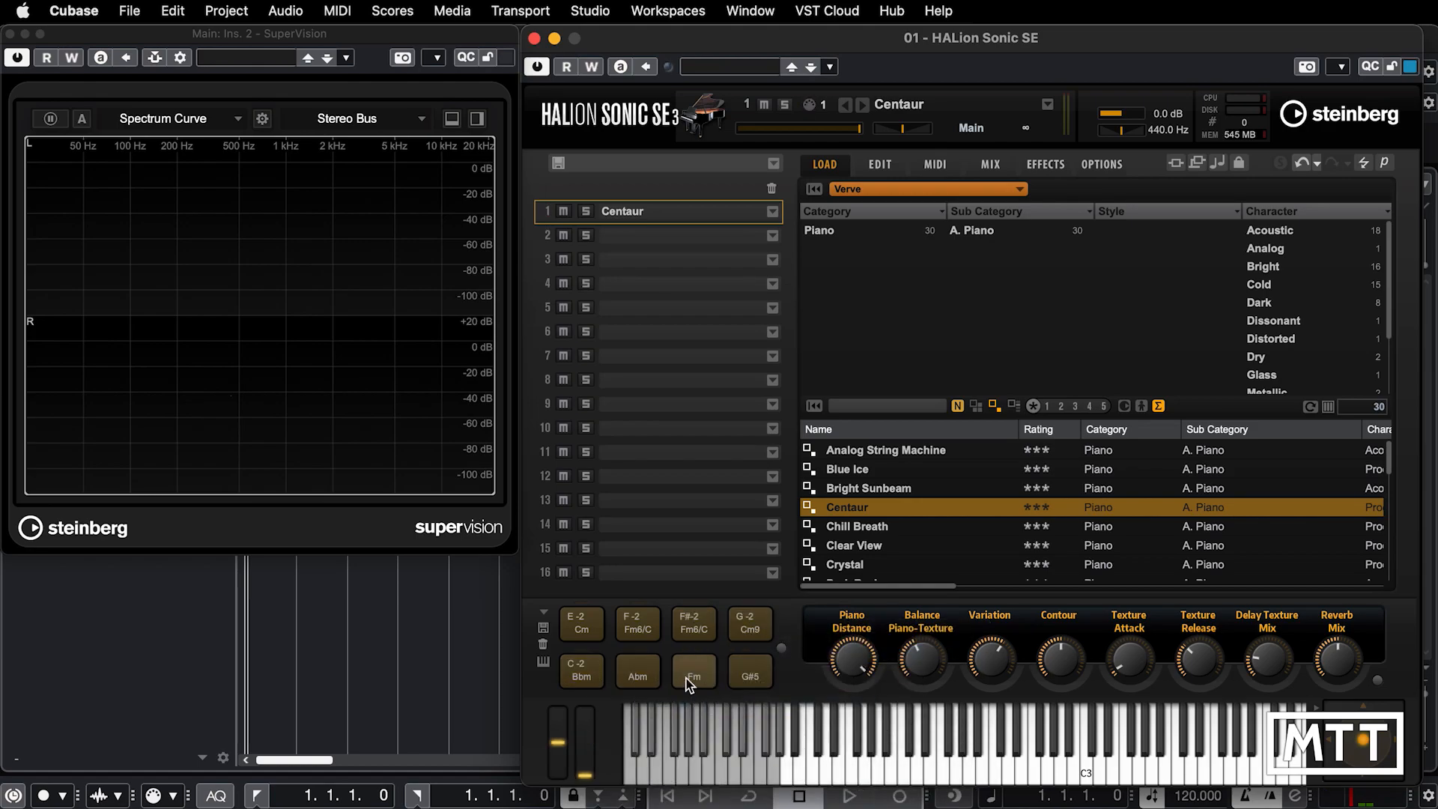
right_click(694, 671)
left_click(727, 700)
right_click(749, 671)
left_click(789, 702)
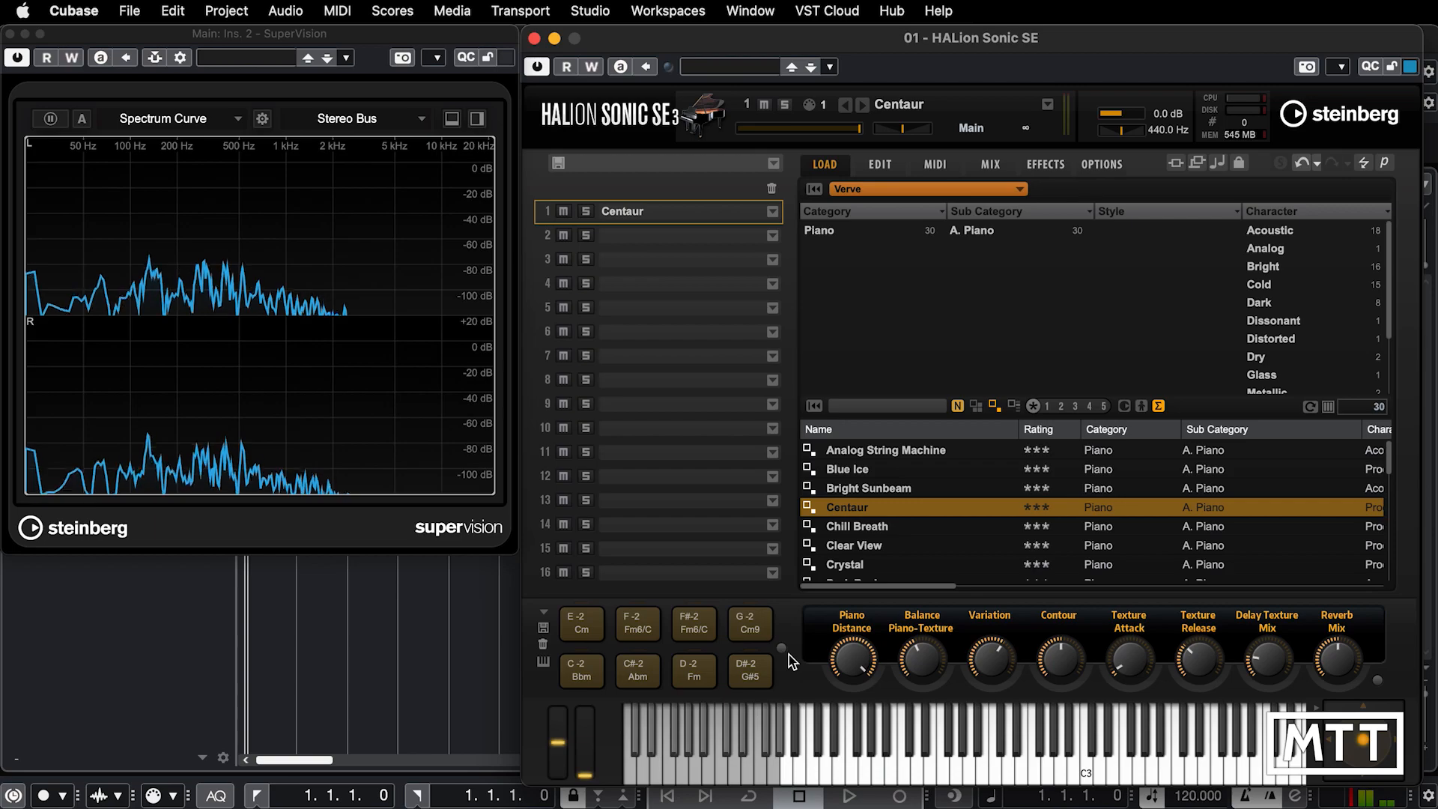
Step: Save the eight pads' trigger notes as the default
right_click(583, 620)
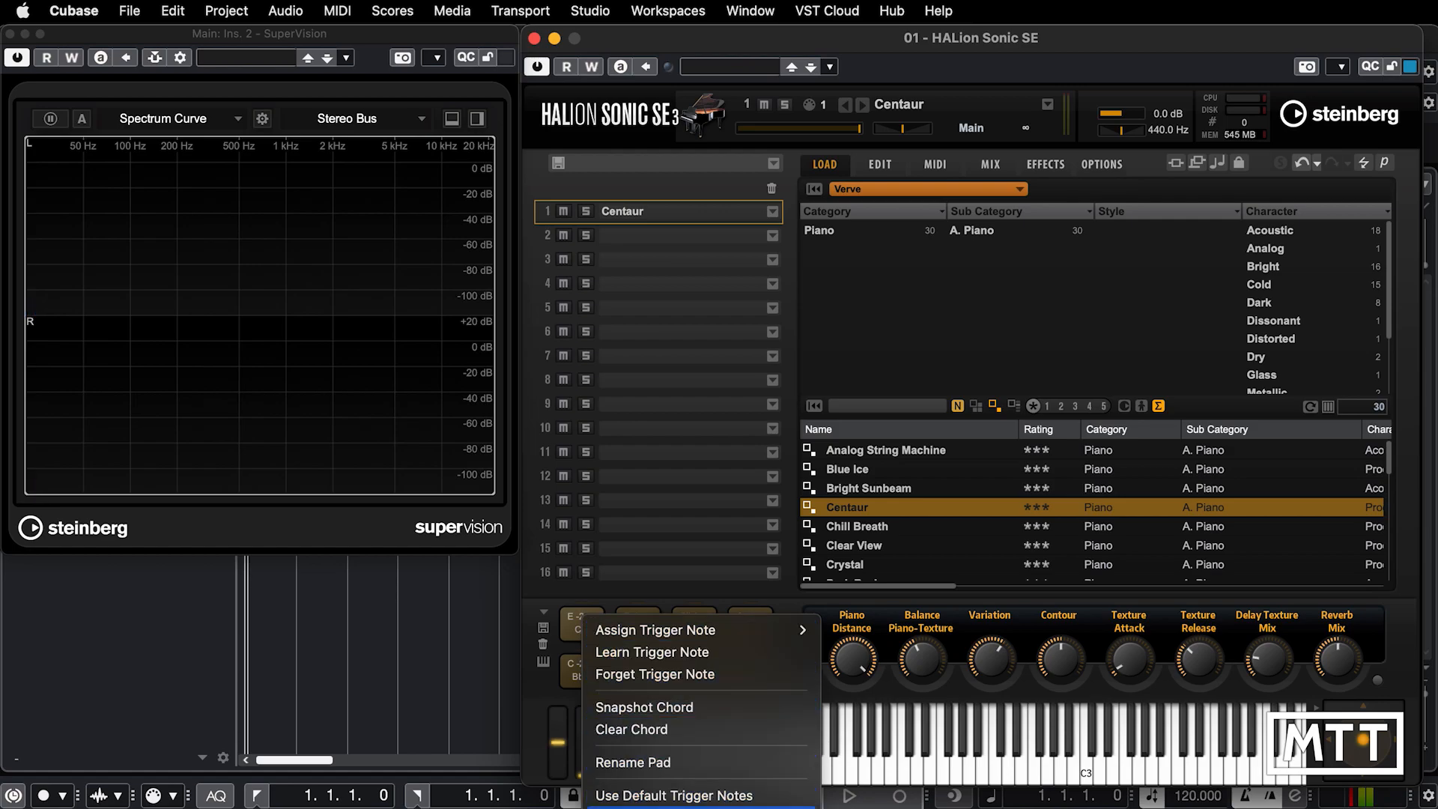
right_click(568, 612)
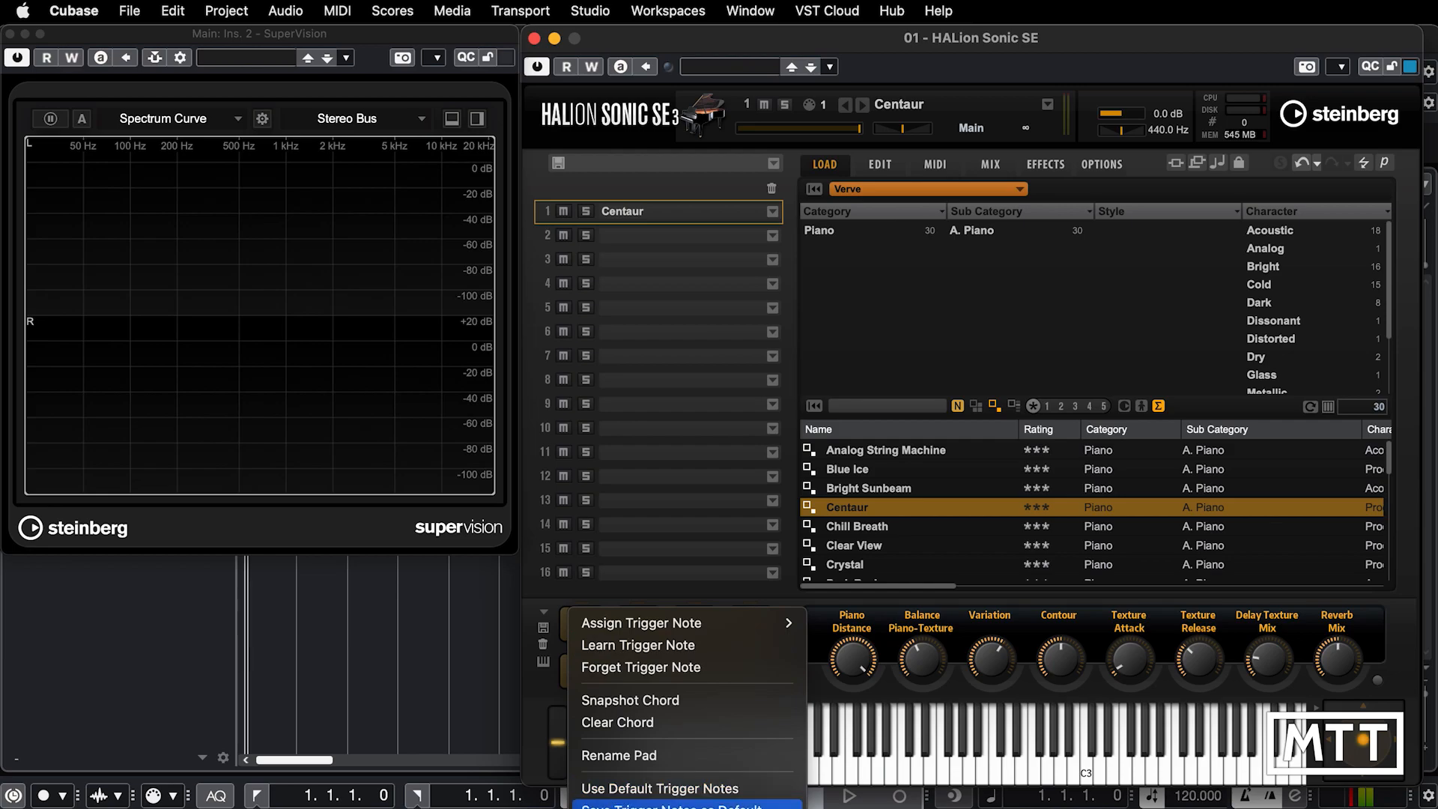
left_click(666, 805)
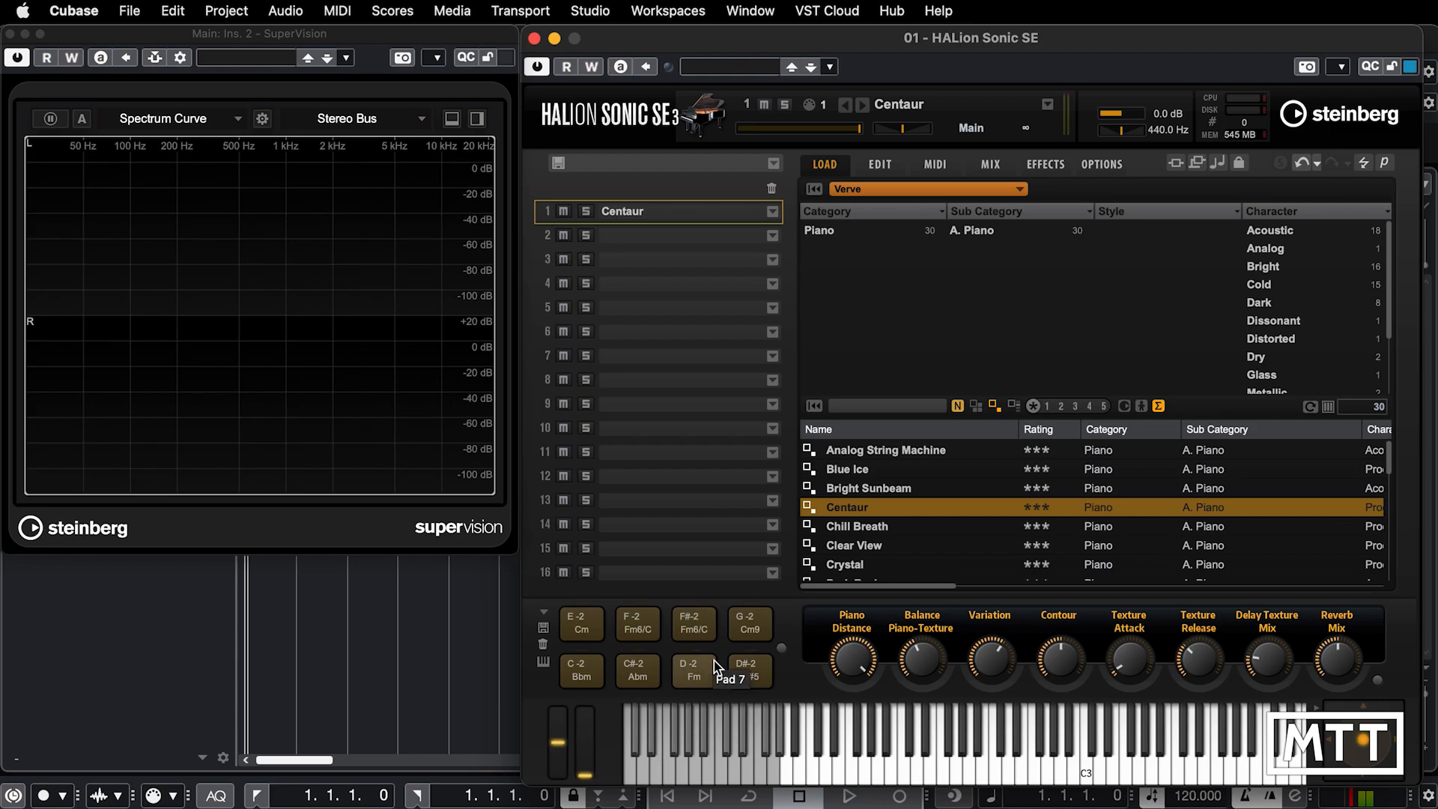
Step: Turn on the saved trigger notes for the pads and load the Blue Ice program
left_click(542, 663)
left_click(839, 471)
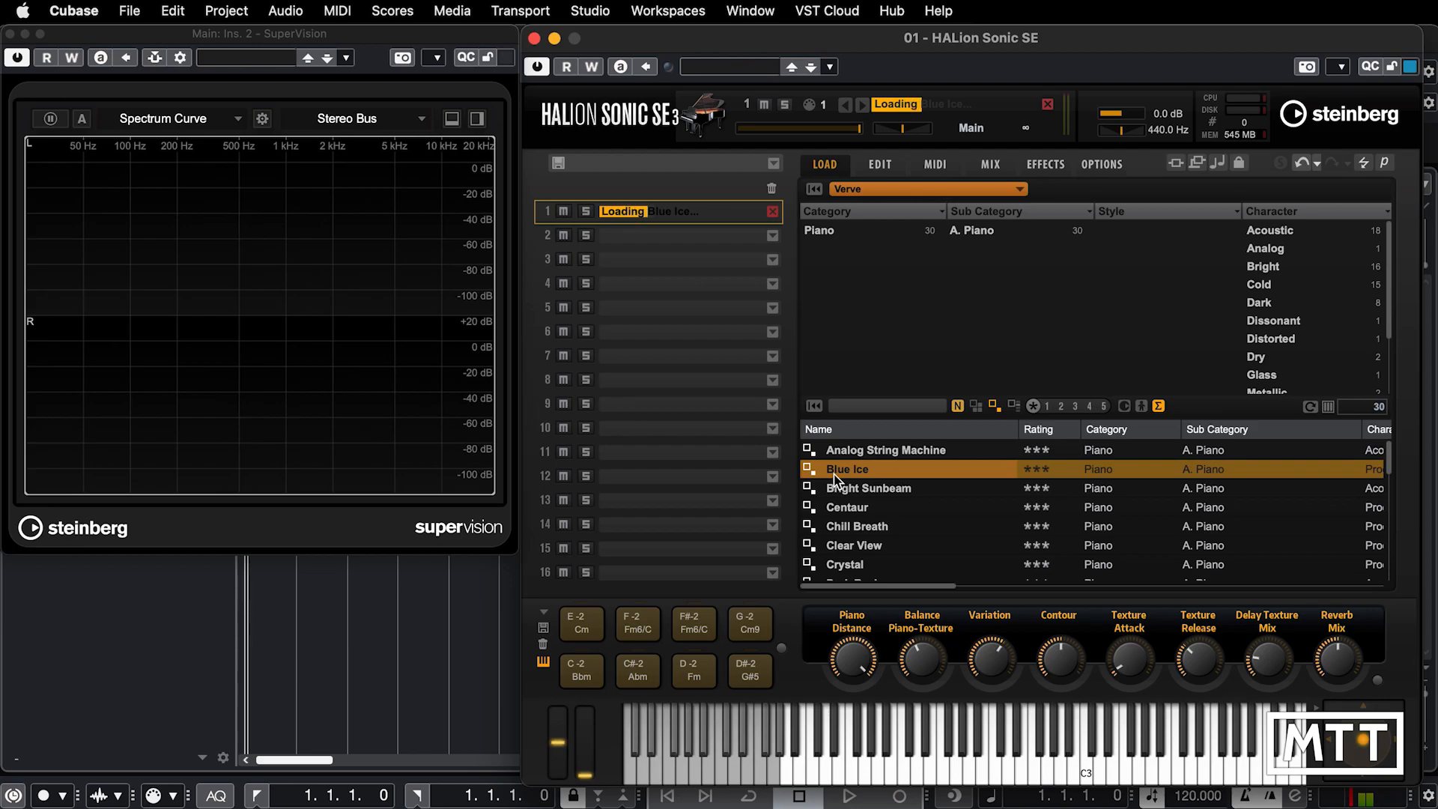